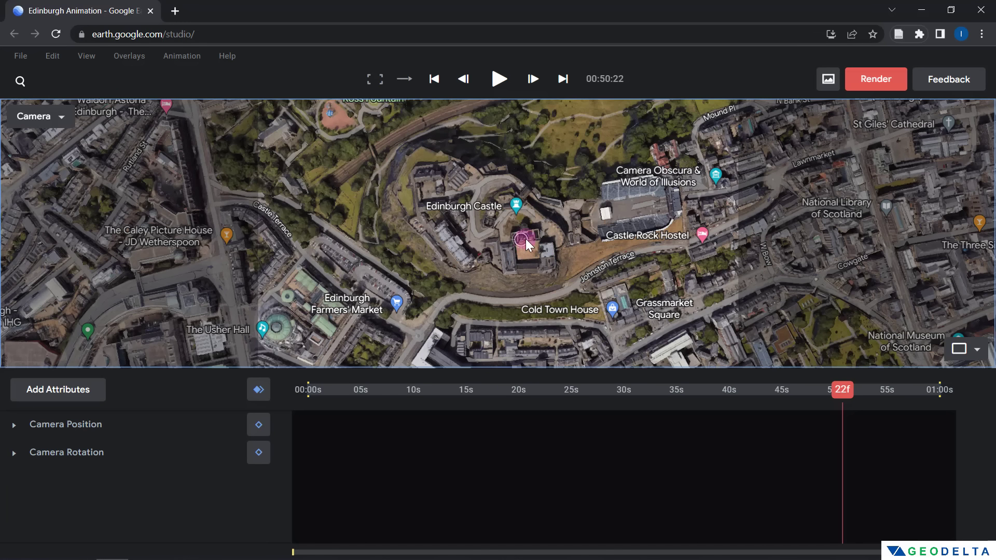
# Examine Edinburgh Castle and the surrounding city from several angles, tilts and distances
pyautogui.moveTo(523, 241); pyautogui.dragTo(521, 145, button='middle')
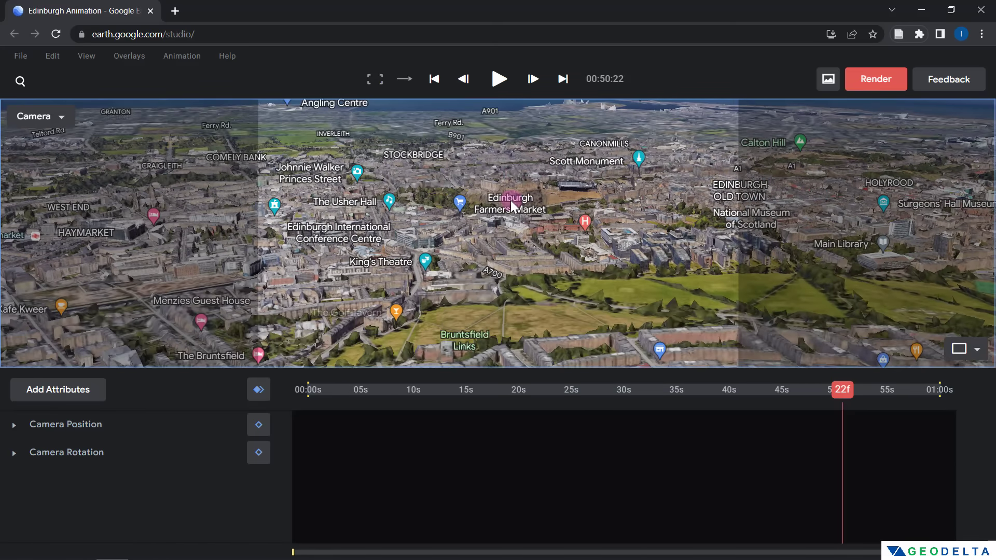
pyautogui.scroll(5, 511, 201)
pyautogui.moveTo(501, 203); pyautogui.dragTo(510, 263)
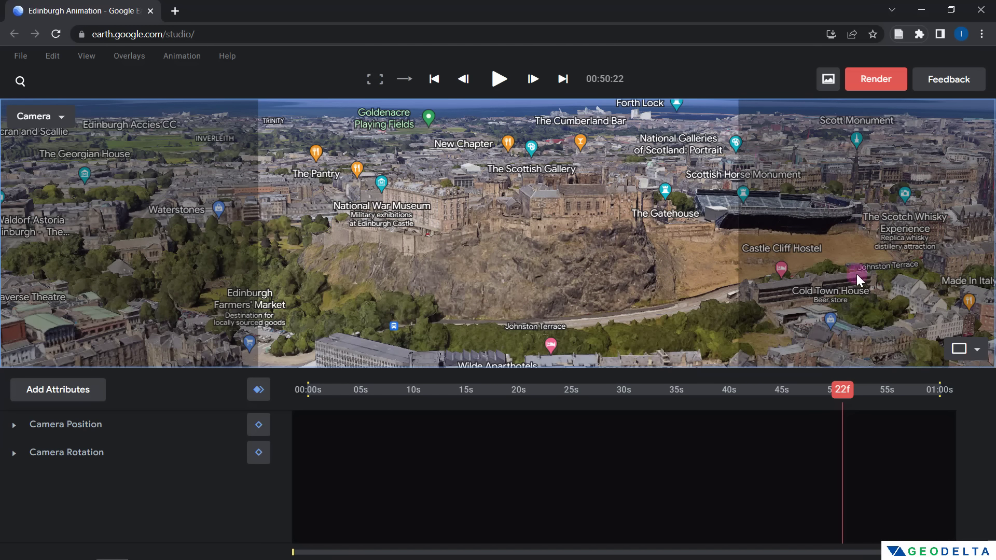
pyautogui.moveTo(601, 288); pyautogui.dragTo(655, 284, button='middle')
pyautogui.moveTo(514, 272); pyautogui.dragTo(623, 179, button='middle')
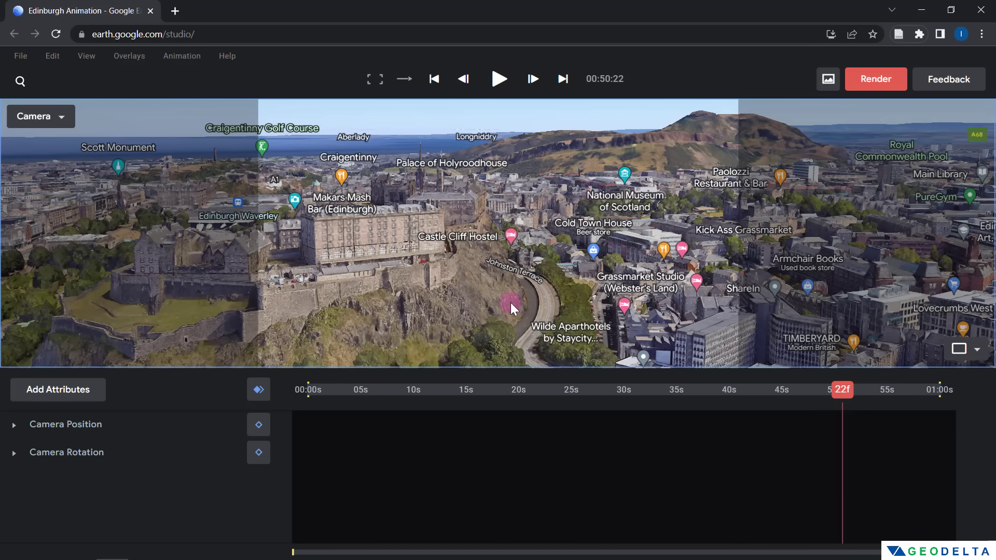
pyautogui.moveTo(452, 294); pyautogui.dragTo(397, 145, button='middle')
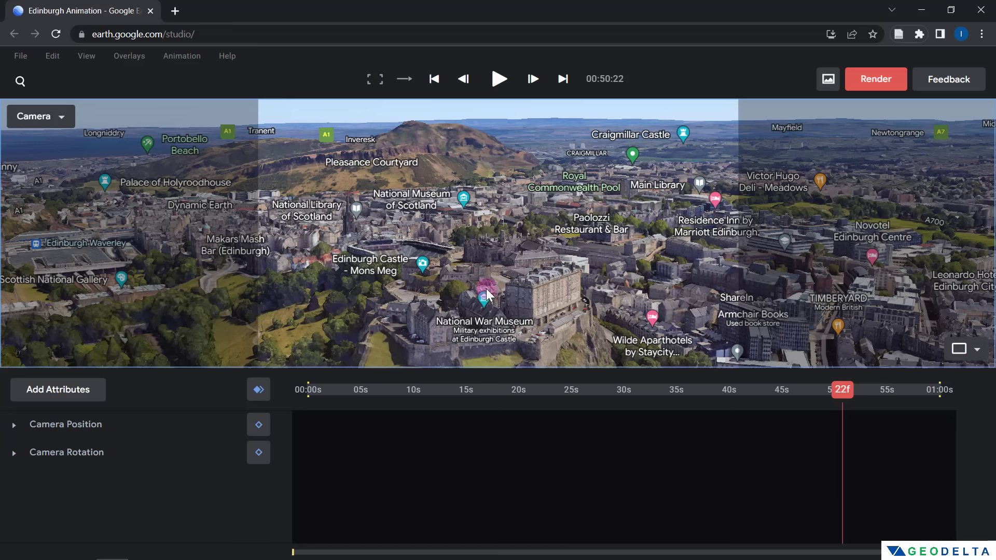
pyautogui.moveTo(486, 290); pyautogui.dragTo(462, 268, button='middle')
pyautogui.moveTo(457, 202); pyautogui.dragTo(474, 319)
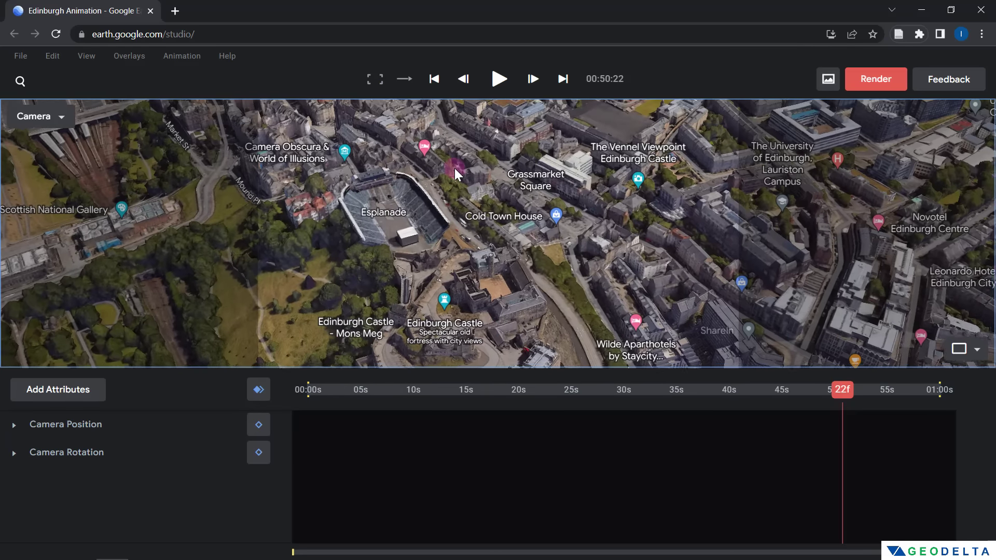
# Examine Arthur's Seat up close, looking across the hill towards the city and Edinburgh Castle
pyautogui.scroll(-10, 457, 176)
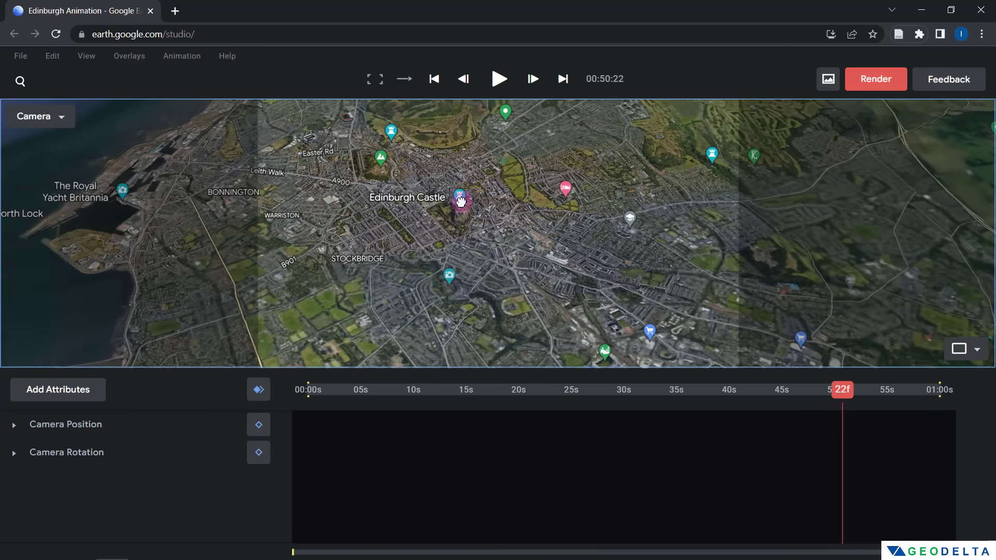
pyautogui.moveTo(461, 201); pyautogui.dragTo(469, 327)
pyautogui.moveTo(464, 221); pyautogui.dragTo(461, 323)
pyautogui.scroll(10, 454, 272)
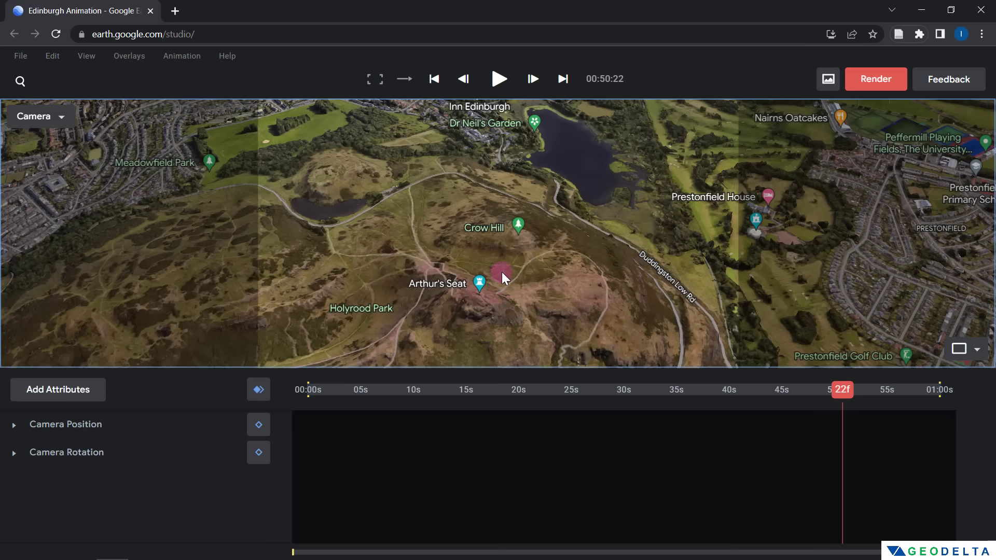
pyautogui.scroll(5, 481, 272)
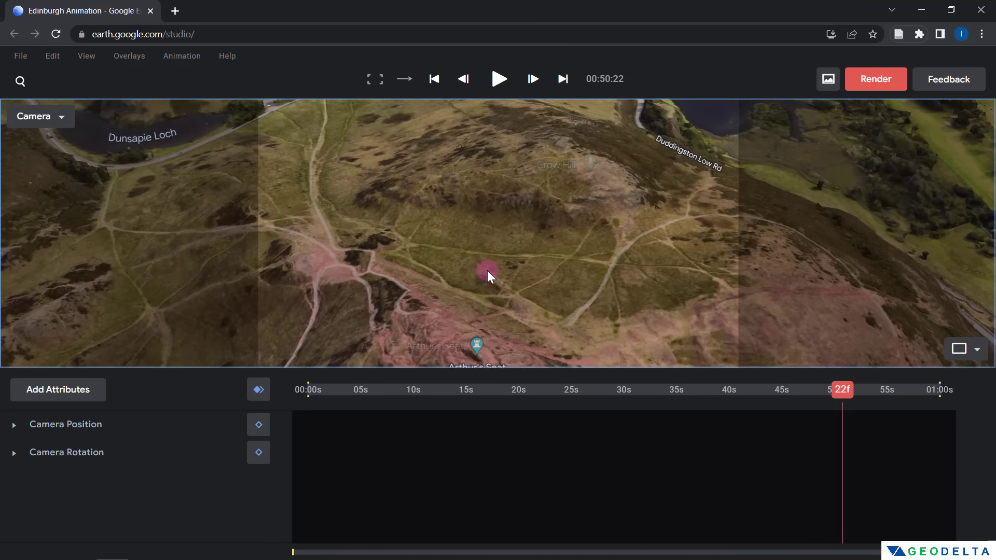
pyautogui.moveTo(490, 270); pyautogui.dragTo(487, 250)
pyautogui.moveTo(488, 250); pyautogui.dragTo(617, 298, button='middle')
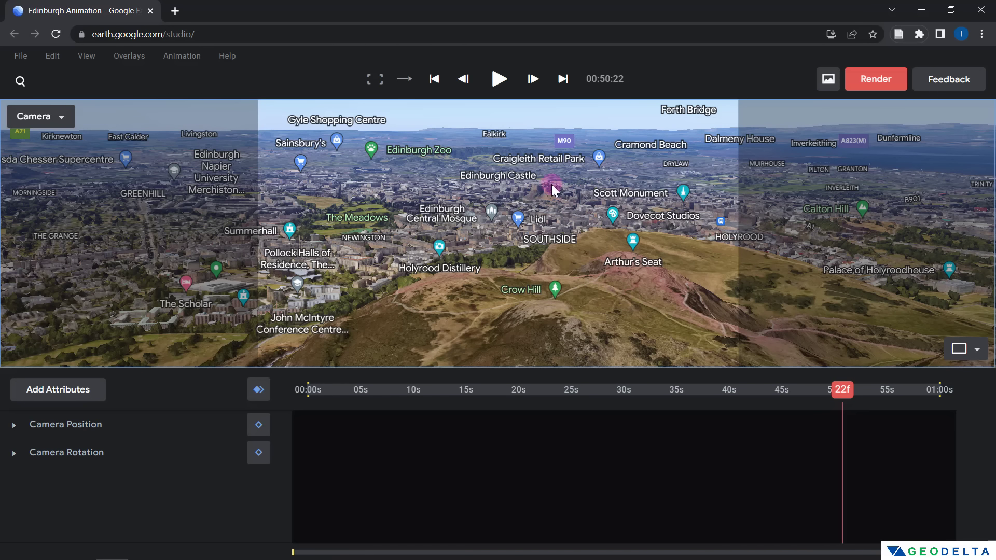
pyautogui.moveTo(552, 185); pyautogui.dragTo(524, 263, button='middle')
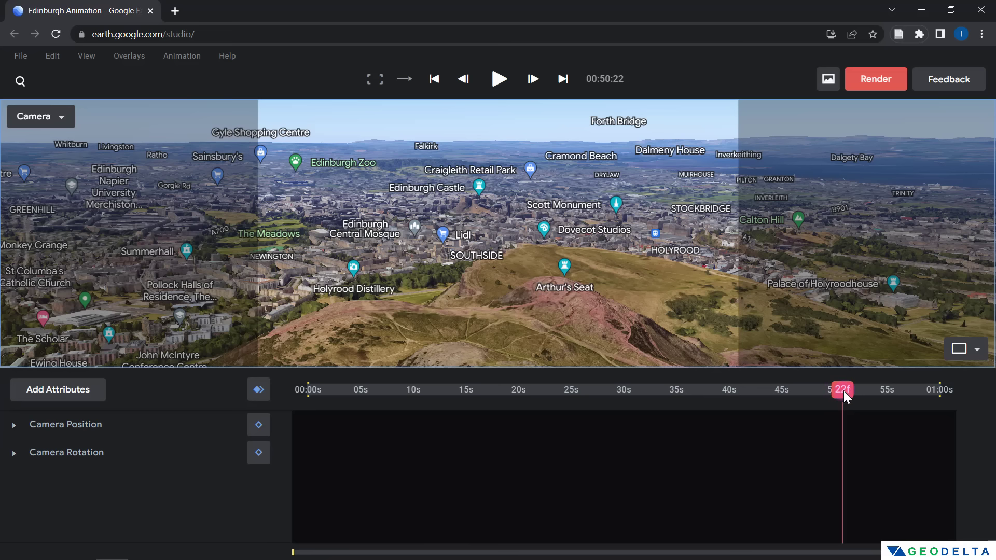
# Move the playhead to the start of the timeline and expand the Camera Position and Camera Rotation attributes
pyautogui.moveTo(843, 391); pyautogui.dragTo(256, 385)
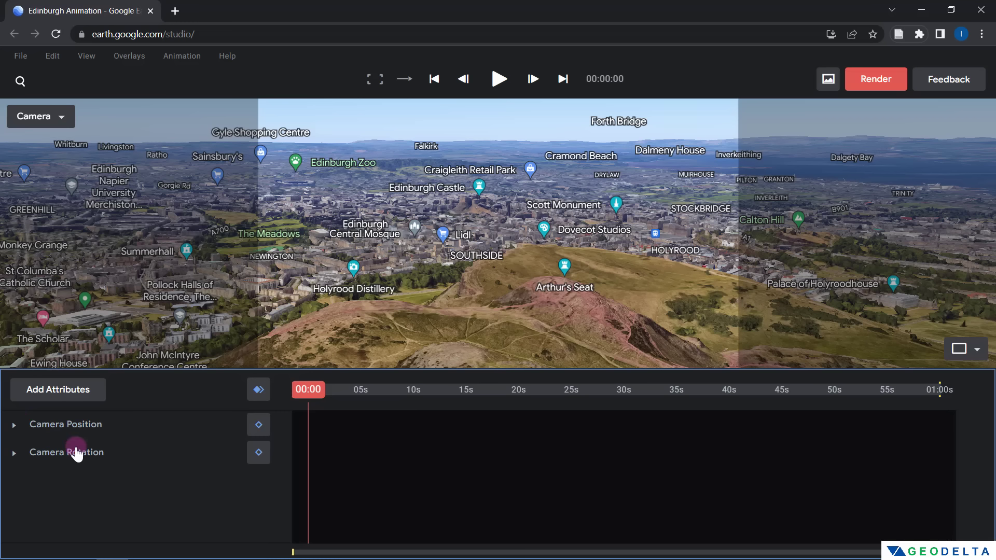
pyautogui.click(15, 427)
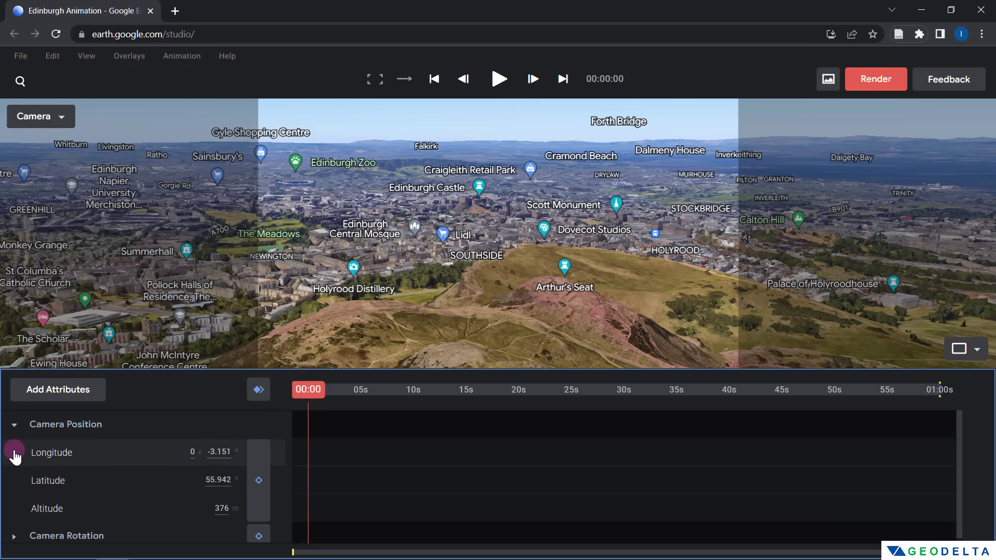
pyautogui.click(14, 530)
# Frame the opening camera view over Edinburgh from about 3550 m altitude, with about 289° pan and 67° tilt
pyautogui.moveTo(571, 293); pyautogui.dragTo(596, 296, button='middle')
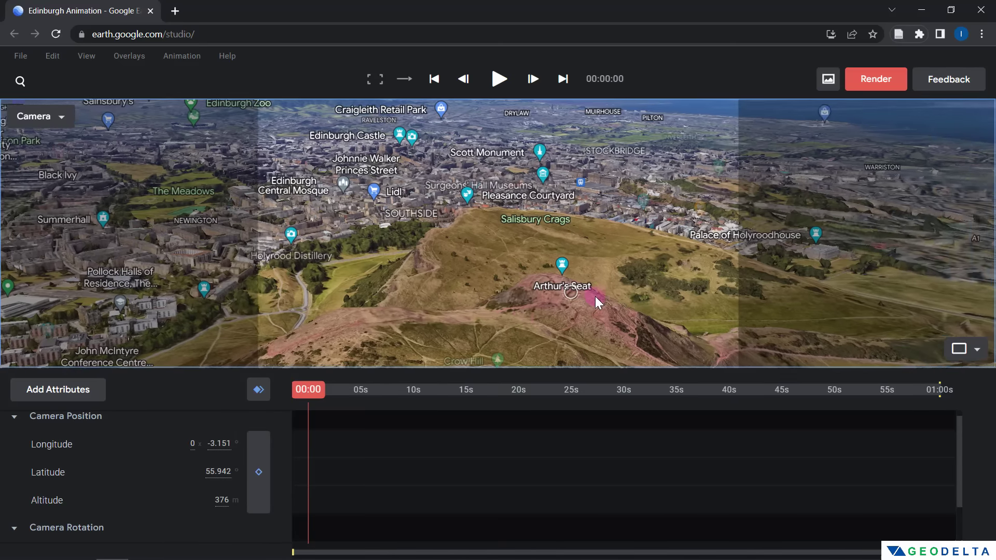
pyautogui.scroll(-5, 529, 309)
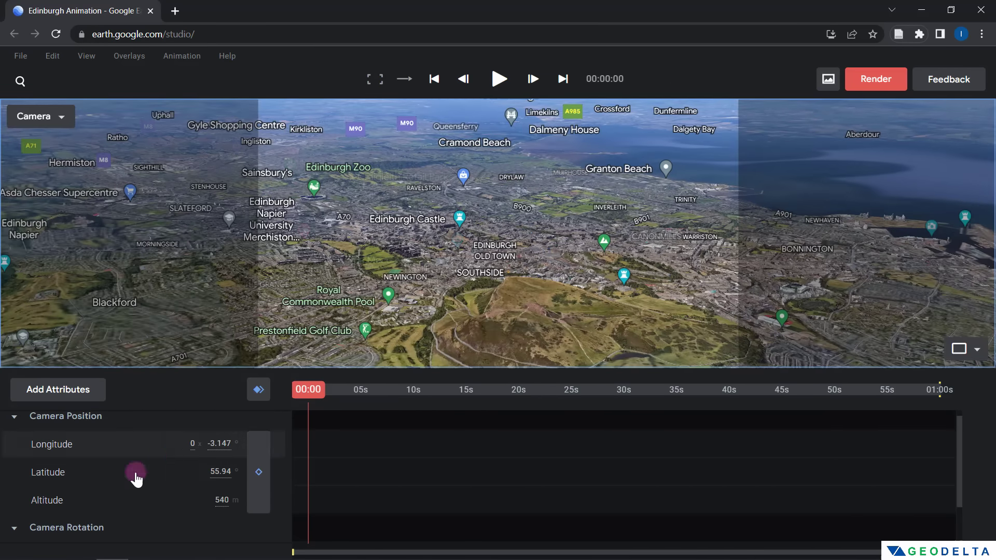
pyautogui.scroll(-1, 120, 508)
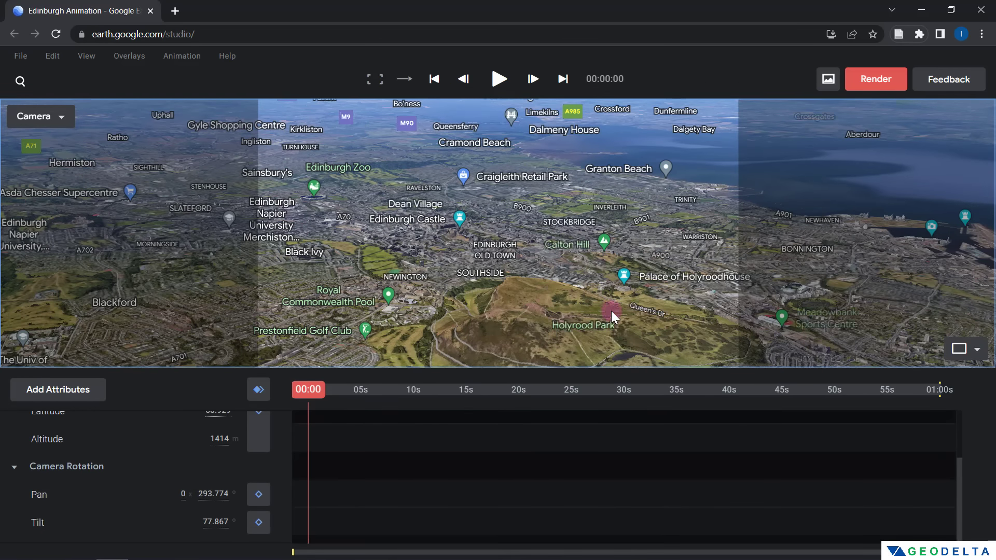
pyautogui.moveTo(619, 339); pyautogui.dragTo(489, 303, button='middle')
pyautogui.scroll(-5, 492, 307)
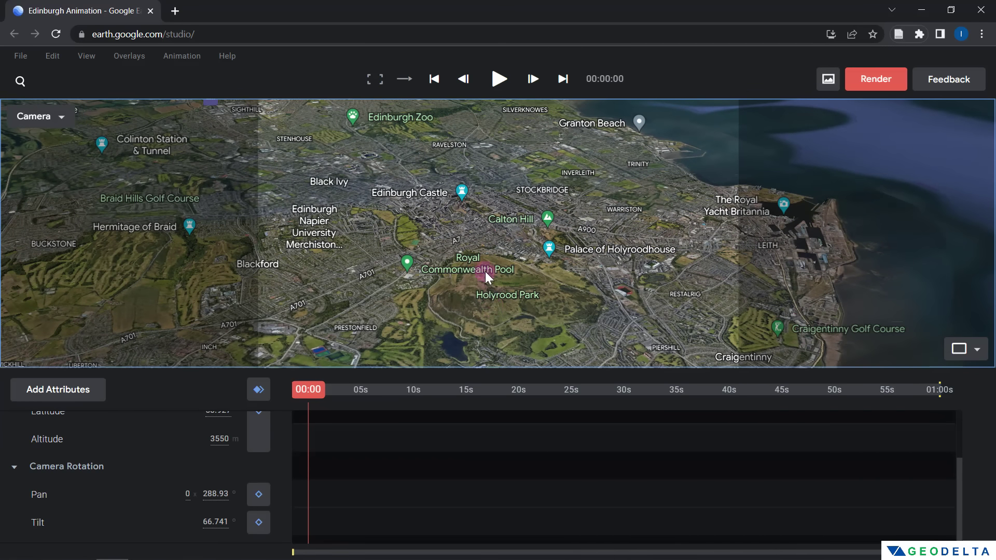
pyautogui.moveTo(485, 273); pyautogui.dragTo(479, 290)
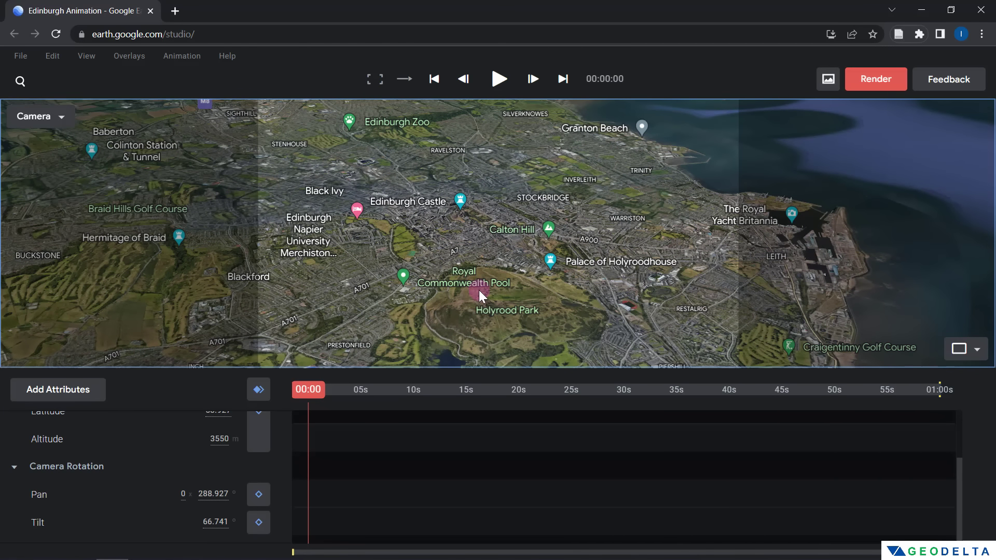
# Add keyframes for the camera position, pan and tilt at 00:00
pyautogui.scroll(3, 263, 446)
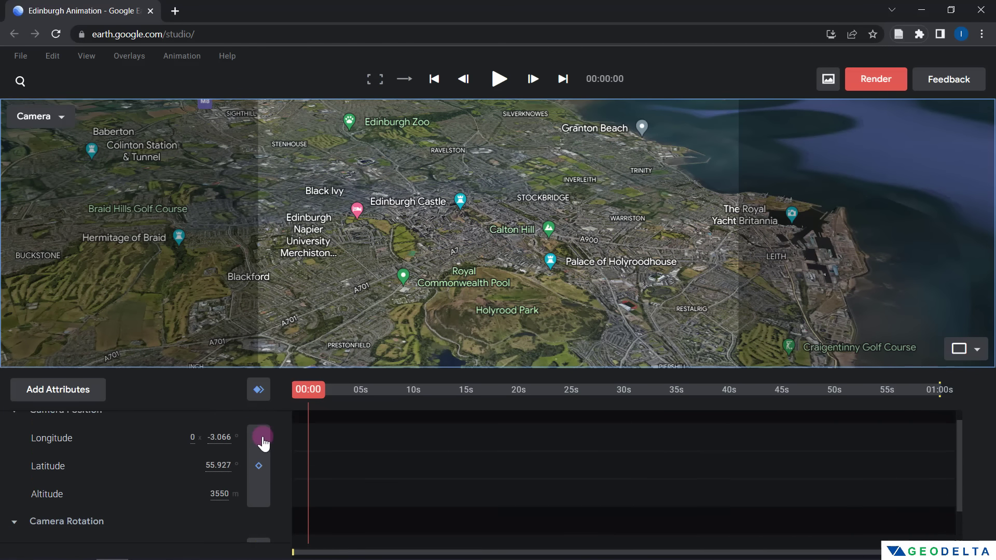
pyautogui.click(262, 477)
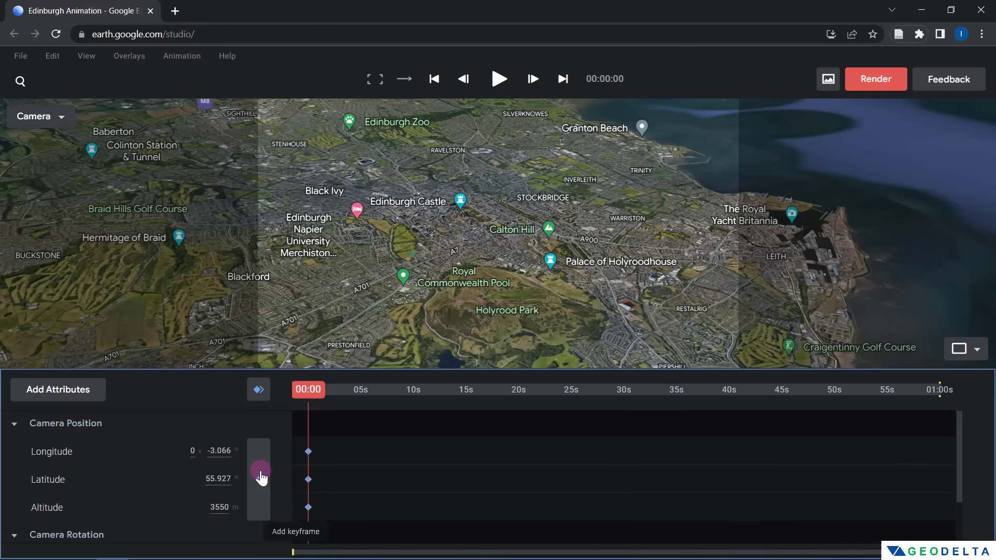
pyautogui.scroll(-2, 260, 477)
pyautogui.click(75, 465)
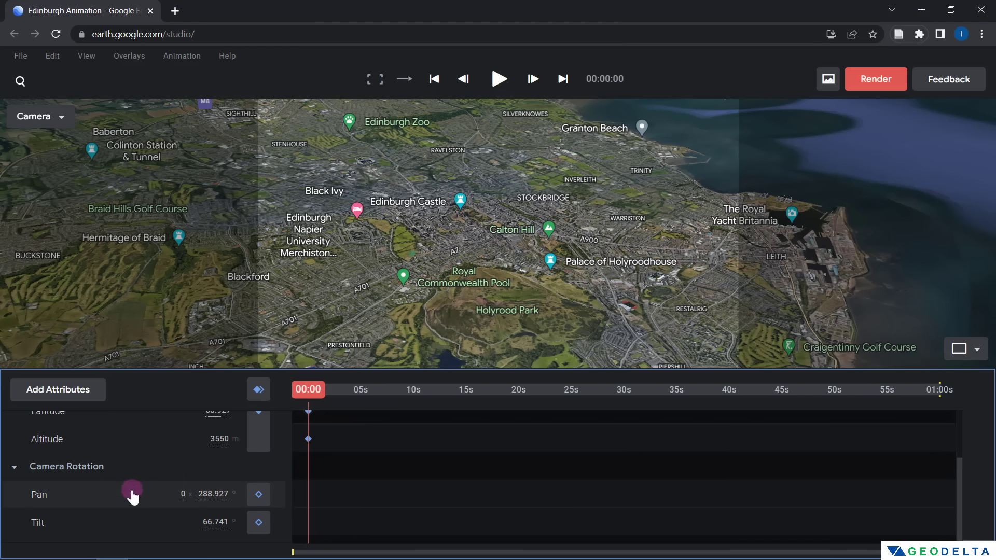
pyautogui.click(258, 495)
pyautogui.click(258, 522)
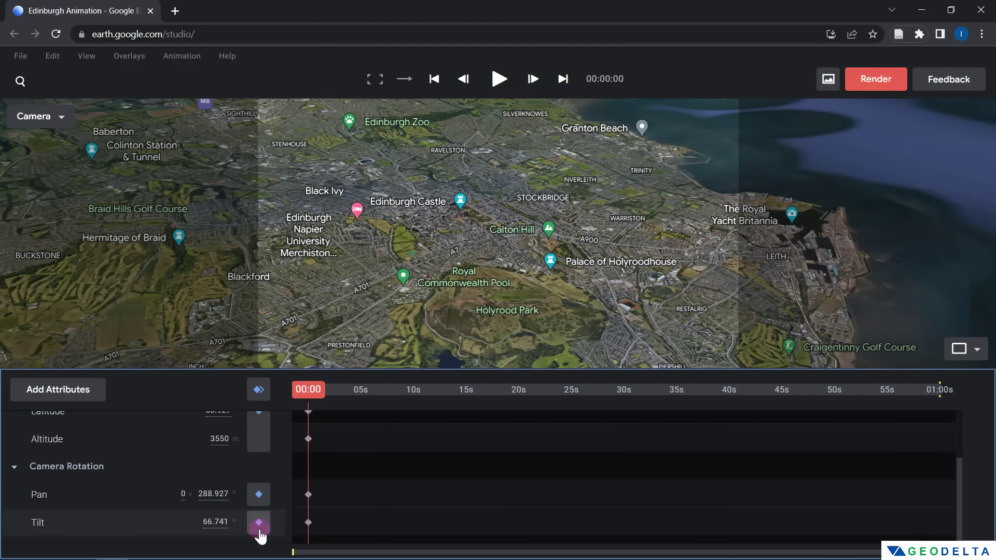
# Review the camera position, pan and tilt keyframes at the start of the timeline
pyautogui.scroll(2, 265, 511)
pyautogui.scroll(-2, 266, 512)
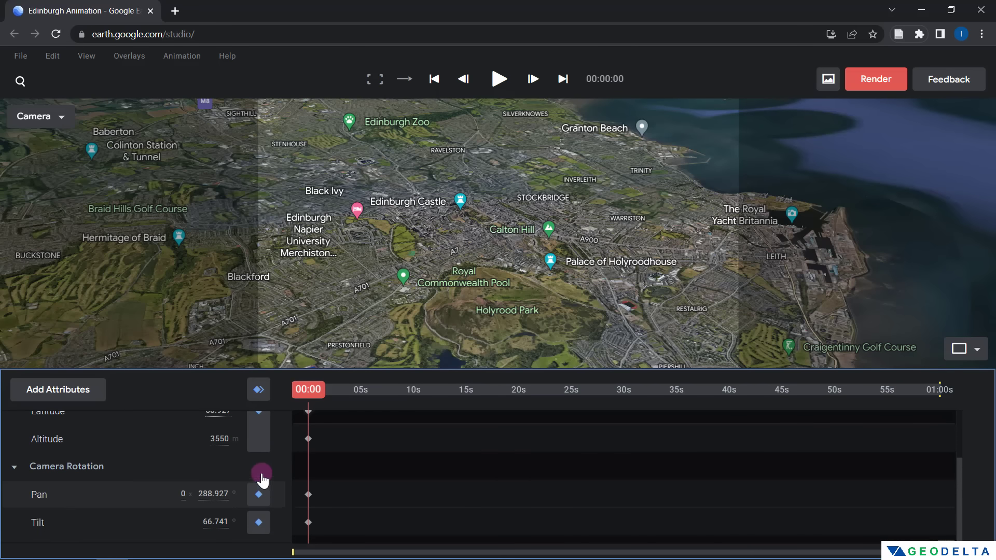
pyautogui.scroll(2, 283, 474)
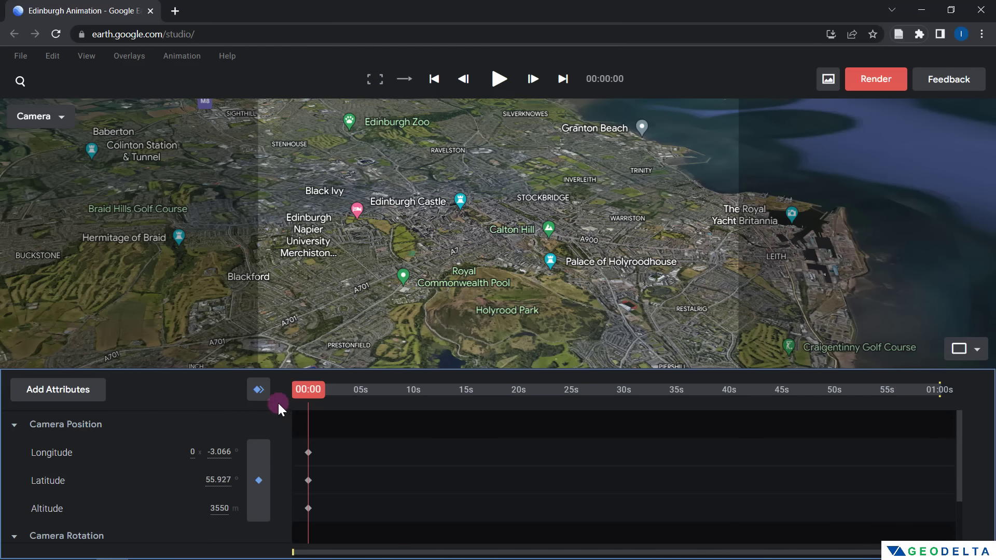
pyautogui.scroll(-2, 257, 461)
pyautogui.scroll(2, 260, 462)
pyautogui.click(259, 390)
pyautogui.click(267, 431)
pyautogui.scroll(-2, 263, 438)
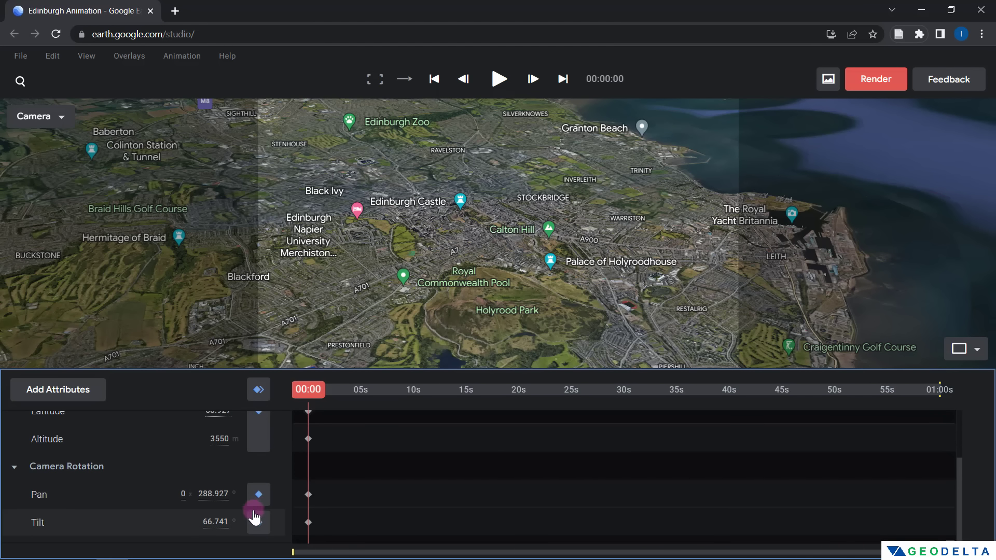
pyautogui.click(258, 522)
pyautogui.click(236, 455)
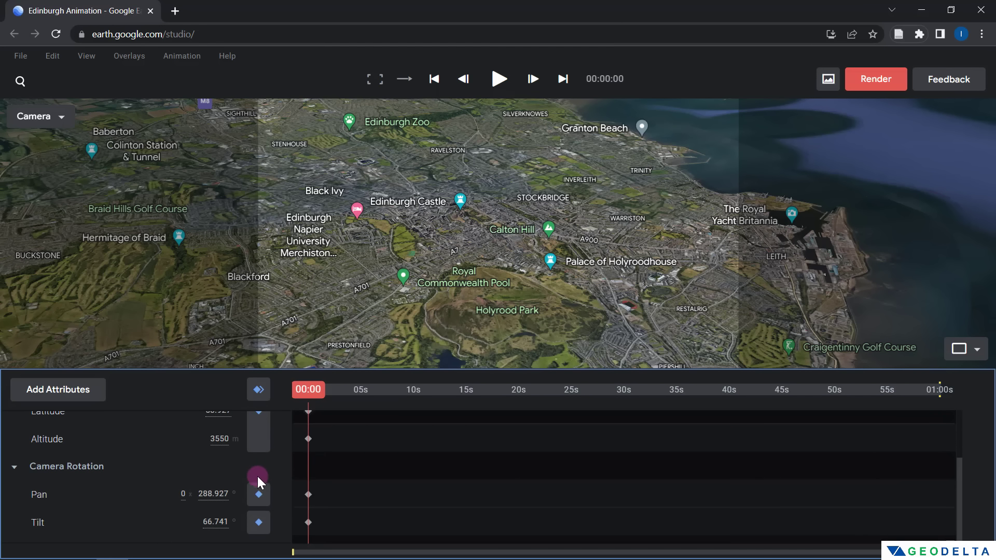
pyautogui.scroll(2, 269, 459)
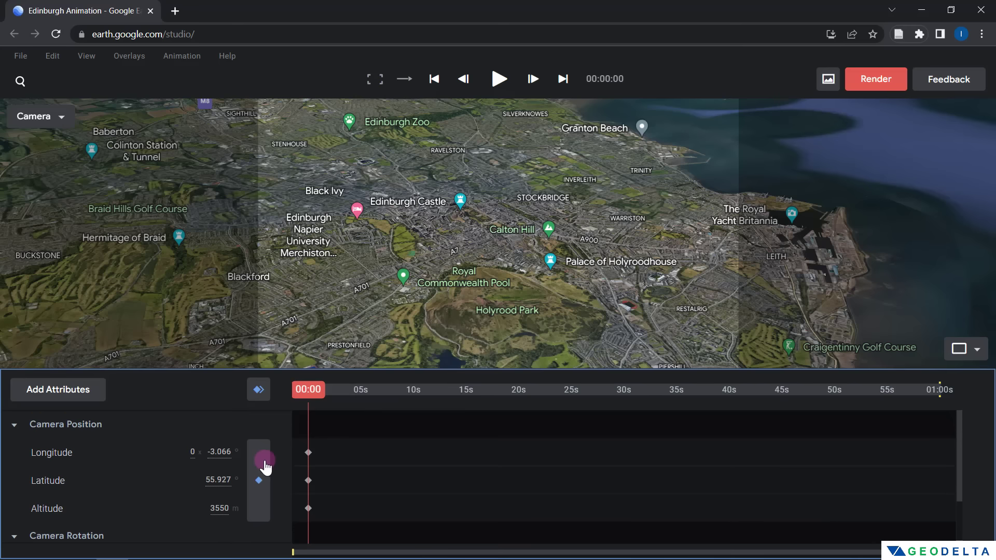
pyautogui.scroll(-2, 265, 466)
pyautogui.scroll(2, 265, 488)
pyautogui.scroll(-2, 268, 446)
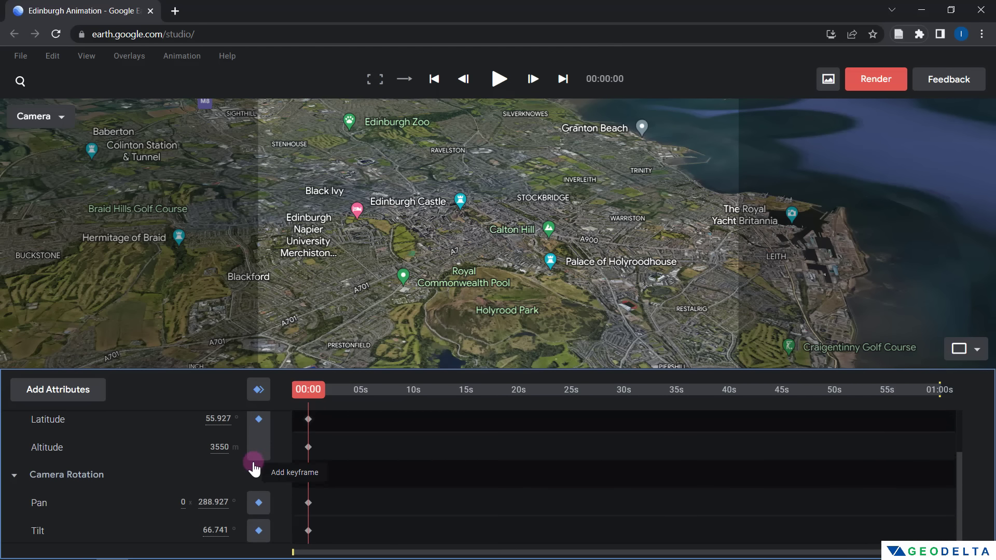
pyautogui.scroll(2, 262, 451)
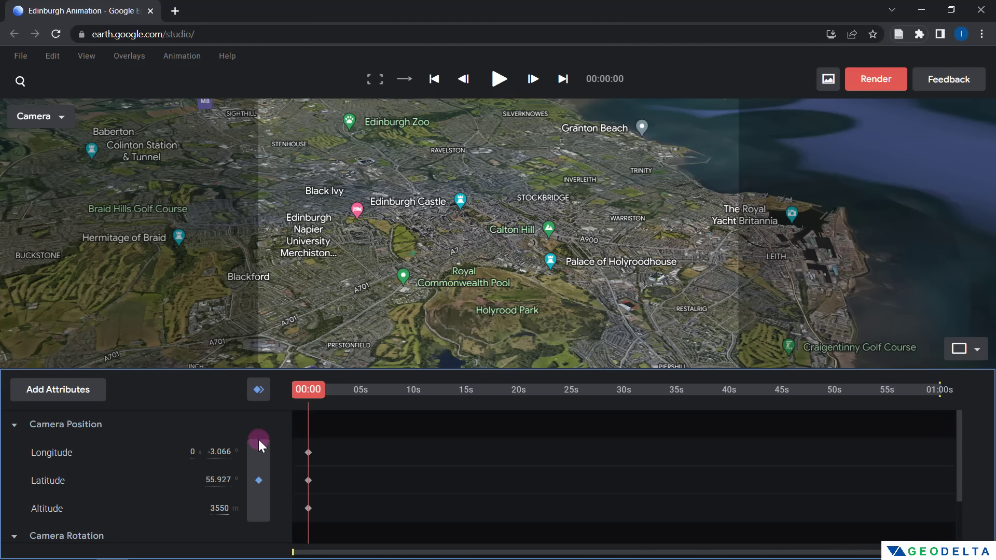
pyautogui.scroll(-2, 259, 440)
pyautogui.scroll(2, 258, 441)
# Move the playhead to 00:20:09 and frame a close, low view of Edinburgh Castle's cliff side from about 140 m altitude
pyautogui.moveTo(305, 394); pyautogui.dragTo(522, 400)
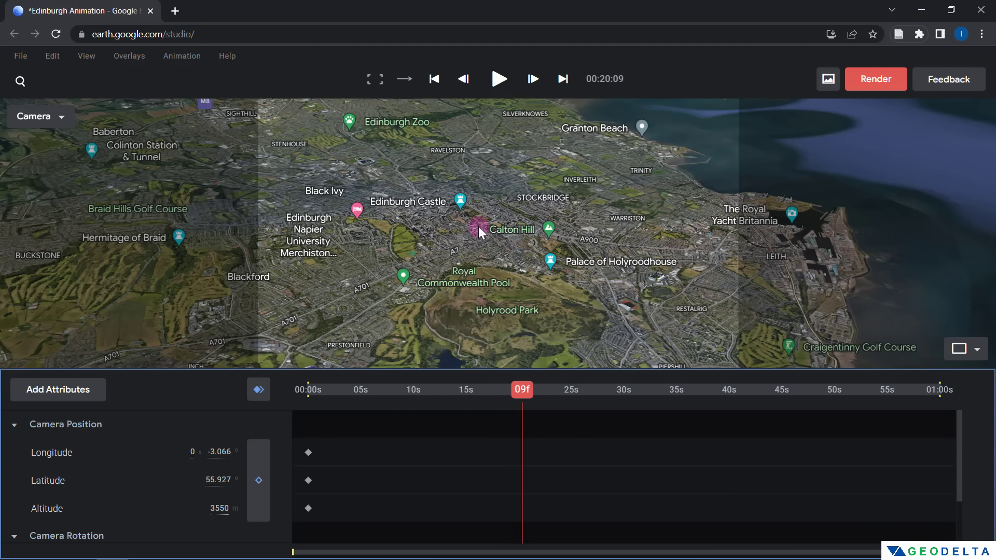
pyautogui.scroll(10, 474, 223)
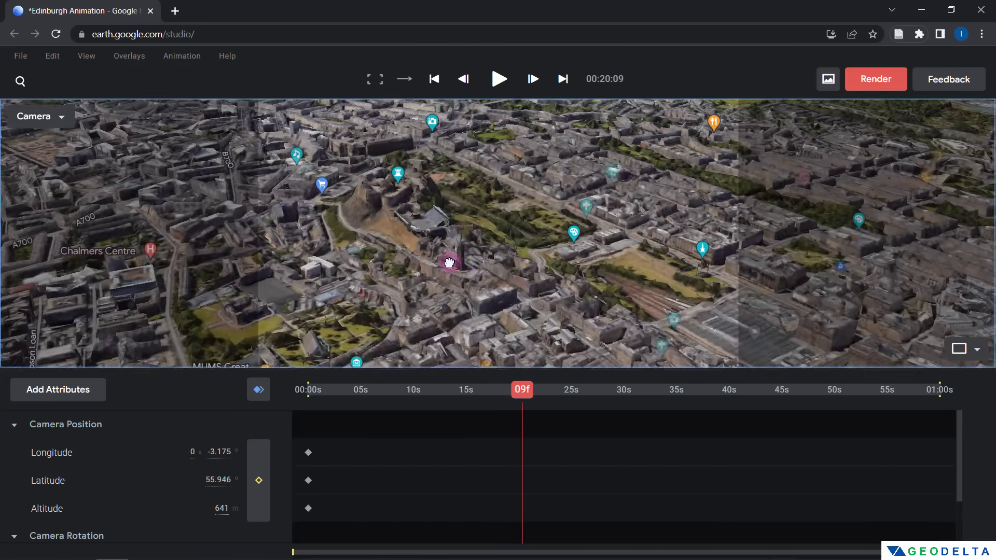
pyautogui.scroll(5, 450, 263)
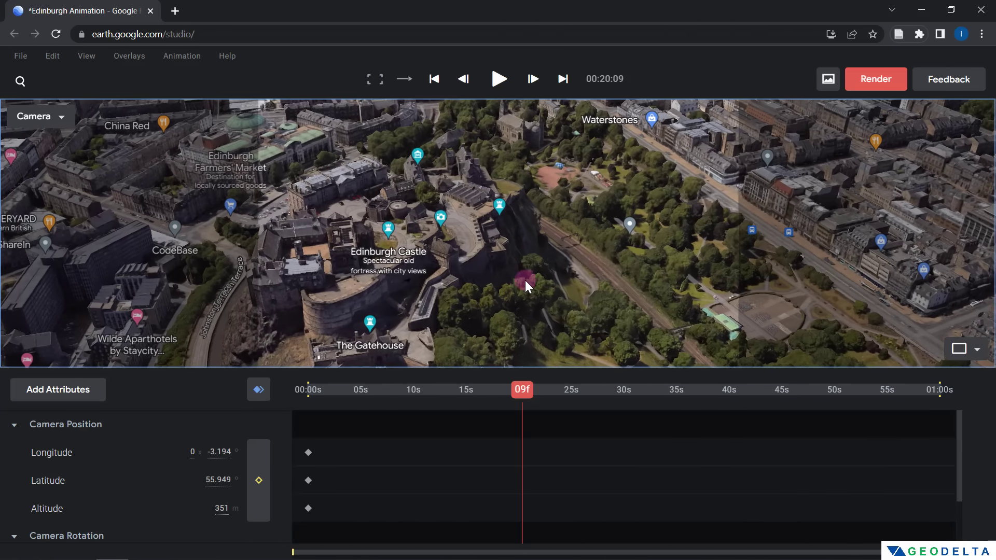
pyautogui.scroll(4, 525, 280)
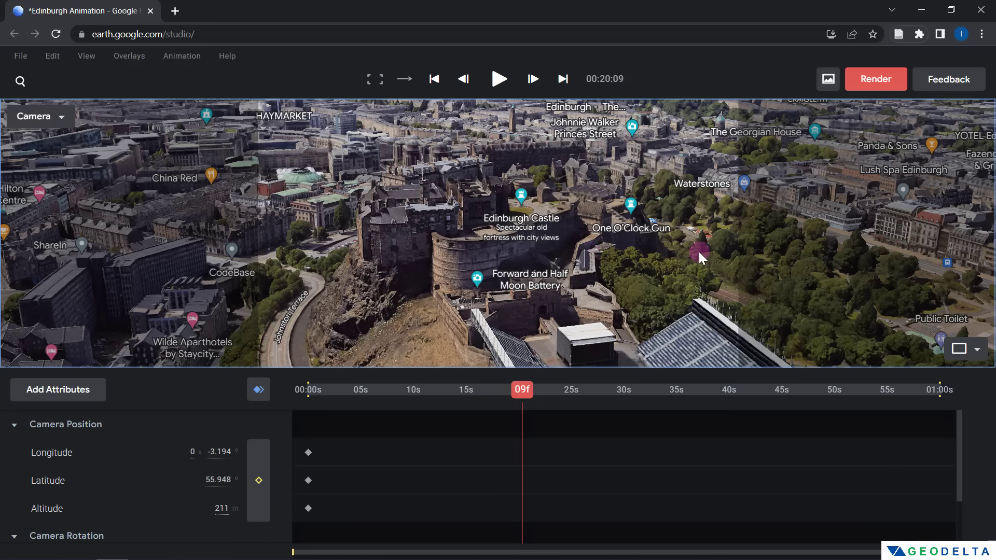
pyautogui.moveTo(699, 251); pyautogui.dragTo(390, 247)
pyautogui.keyDown('shift'); pyautogui.moveTo(490, 217); pyautogui.dragTo(467, 237); pyautogui.keyUp('shift')
pyautogui.moveTo(528, 191); pyautogui.dragTo(494, 302)
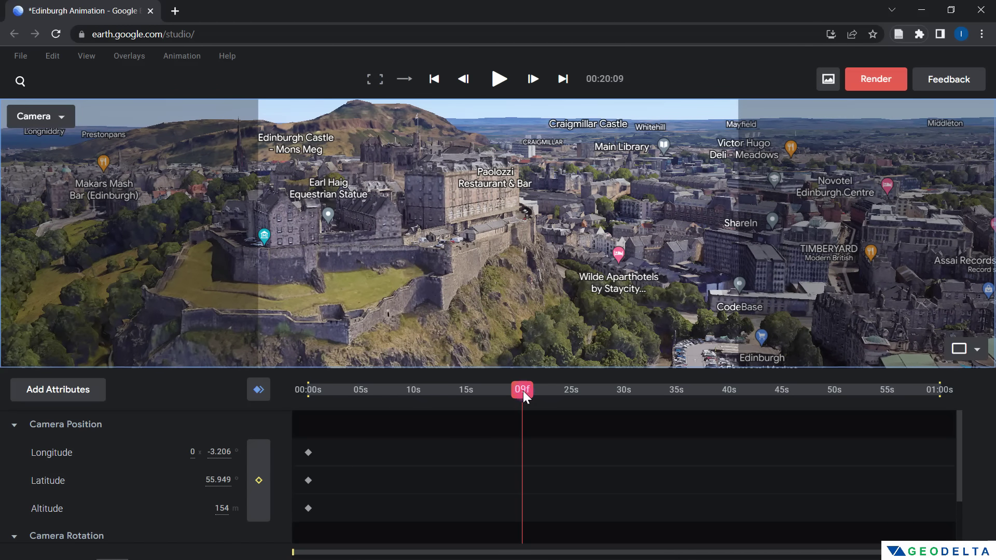
pyautogui.scroll(5, 459, 271)
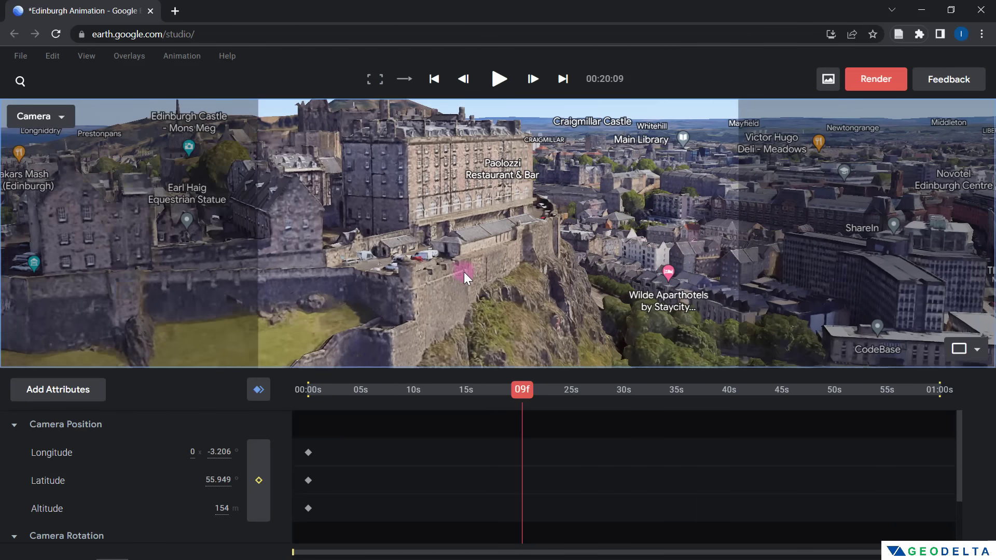
pyautogui.moveTo(487, 273); pyautogui.dragTo(548, 285)
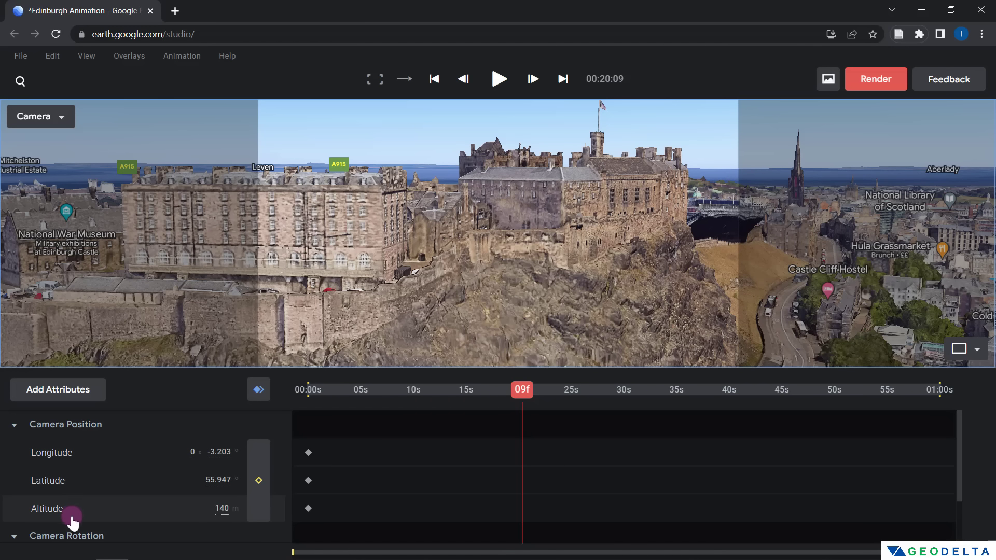
# Add keyframes for the camera position, pan and tilt at 00:20:09
pyautogui.scroll(-2, 82, 506)
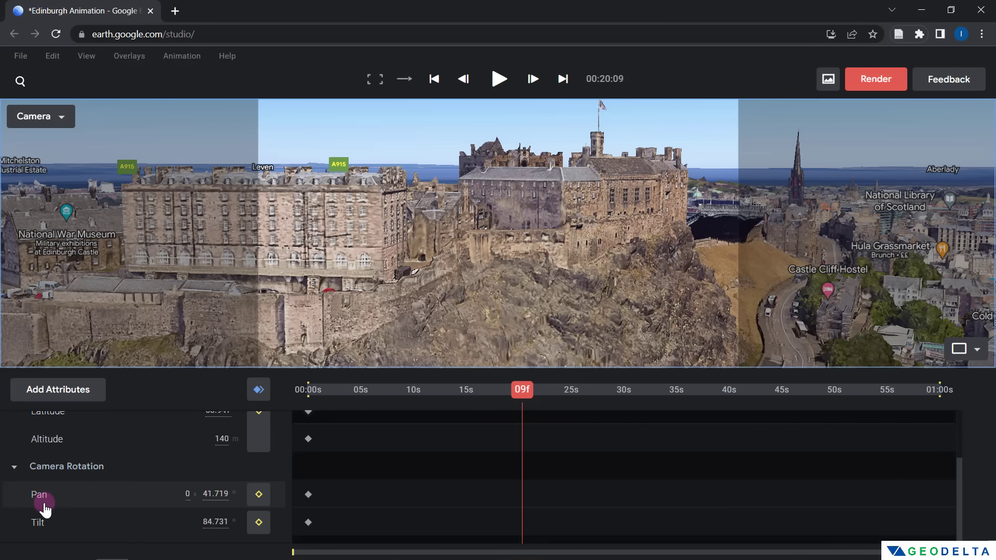
pyautogui.scroll(2, 153, 470)
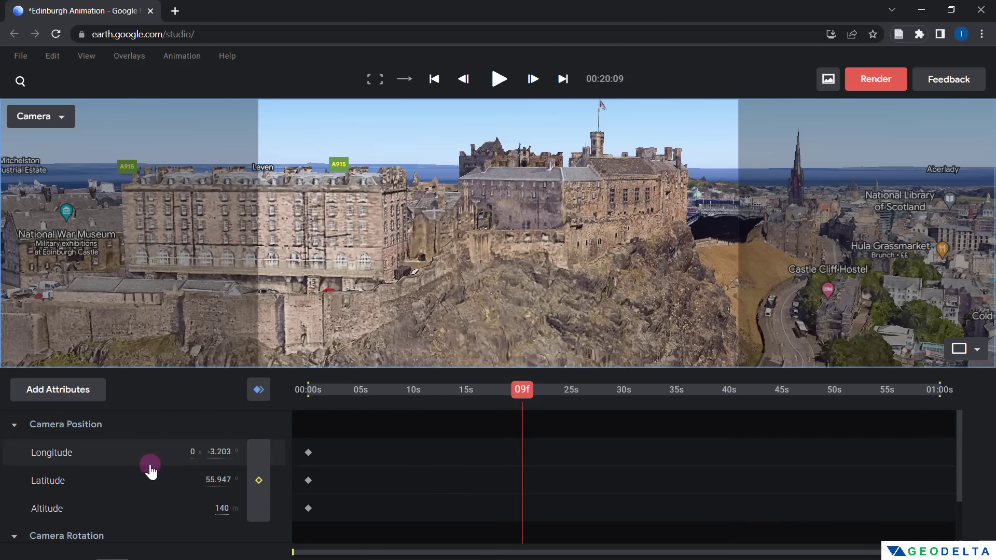
pyautogui.click(260, 393)
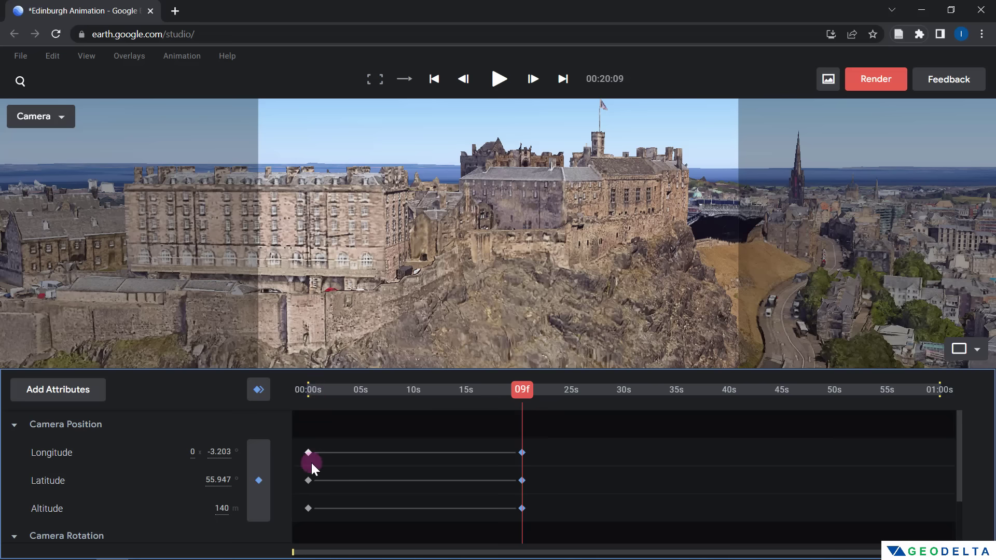
# Play the animation from 00:00 to preview the flight down to the castle, stopping after the last keyframe
pyautogui.click(574, 398)
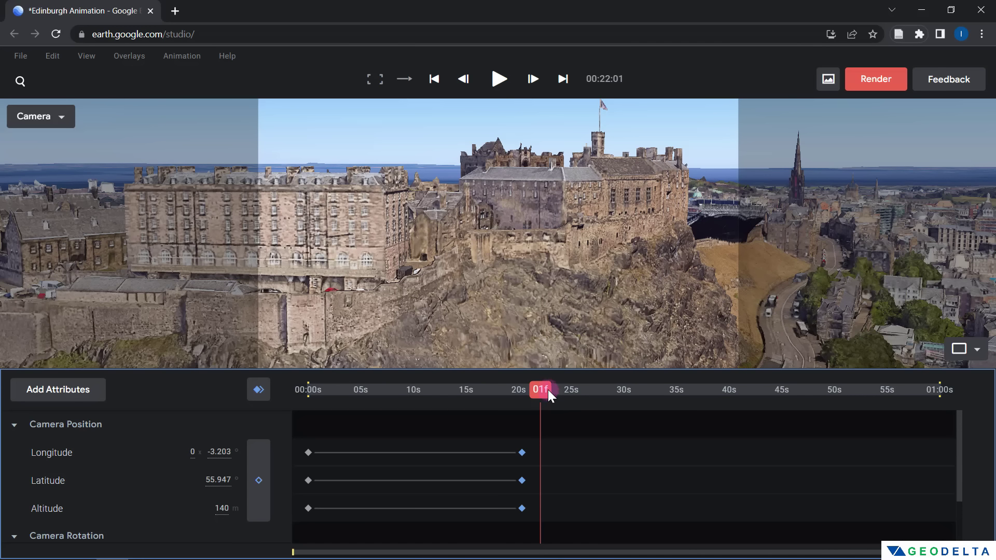
pyautogui.moveTo(540, 390); pyautogui.dragTo(318, 416)
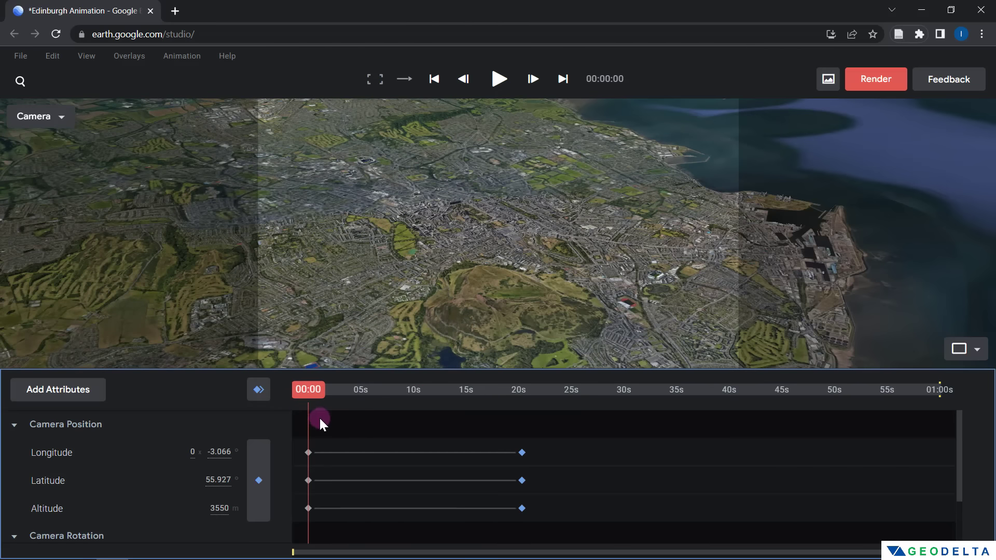
pyautogui.click(500, 81)
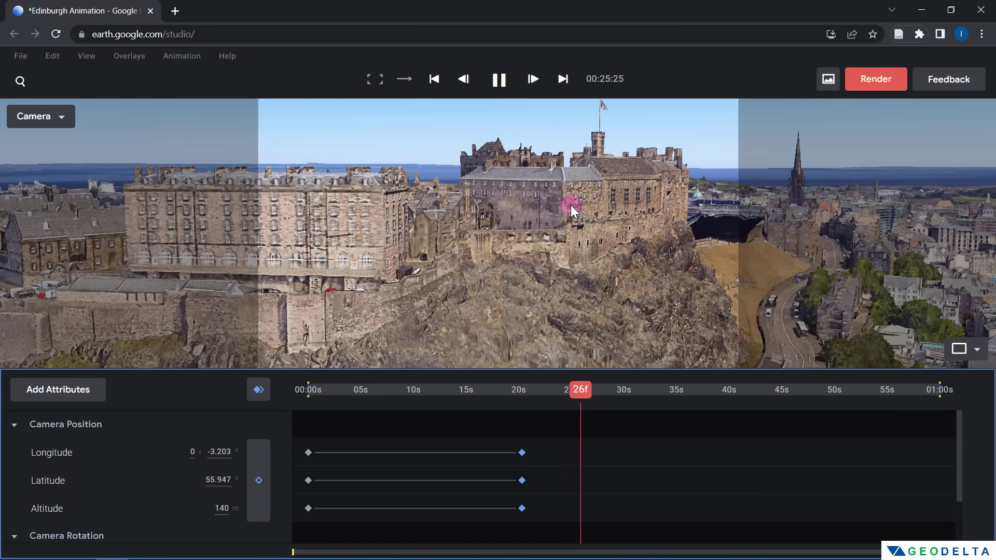
pyautogui.press('space')
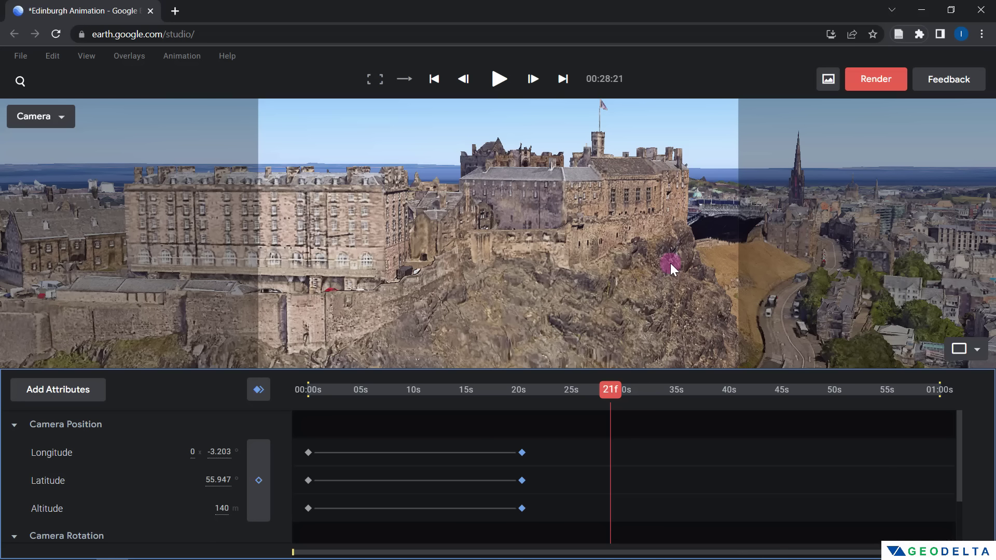
# Change the viewport from Camera to Top view and examine the whole camera path on the map
pyautogui.moveTo(670, 263); pyautogui.dragTo(226, 158)
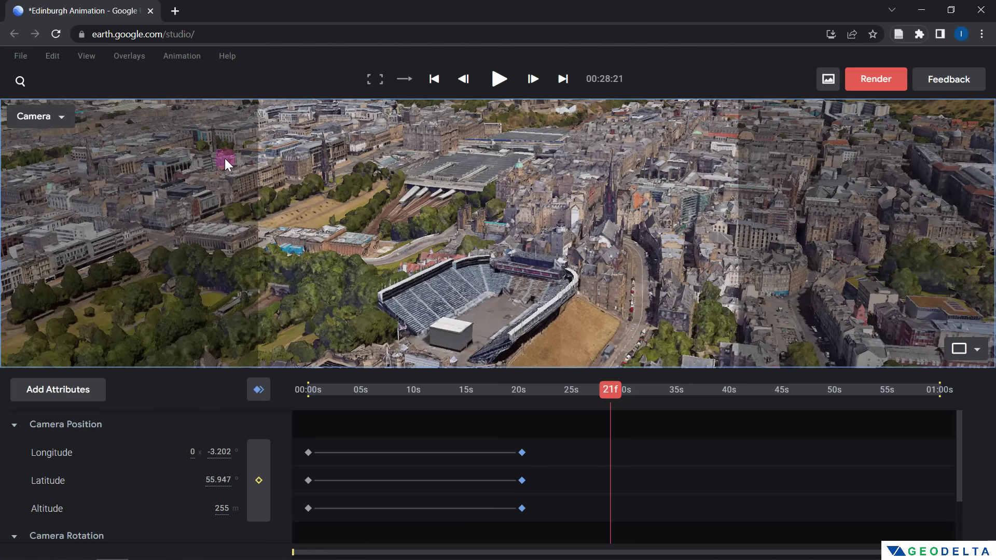
pyautogui.click(57, 115)
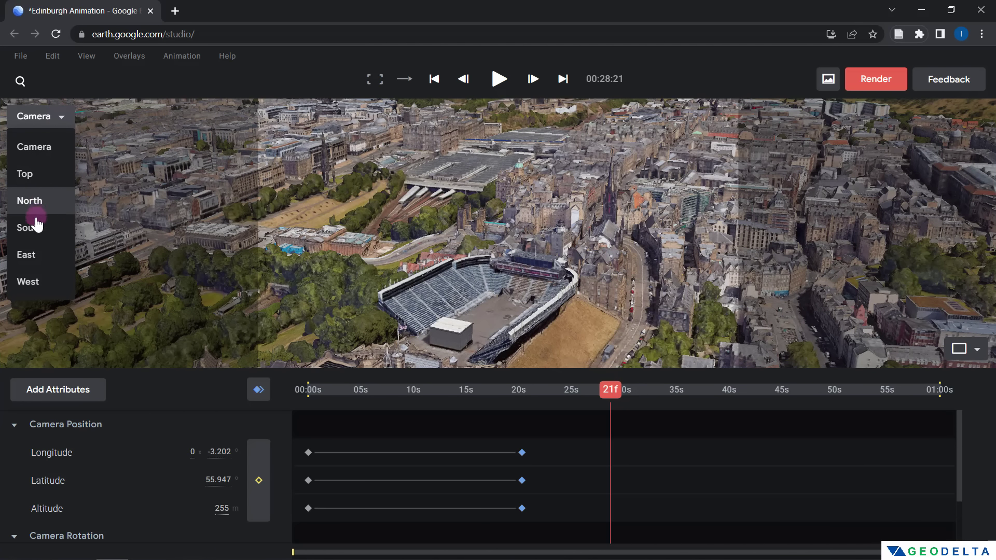
pyautogui.click(25, 173)
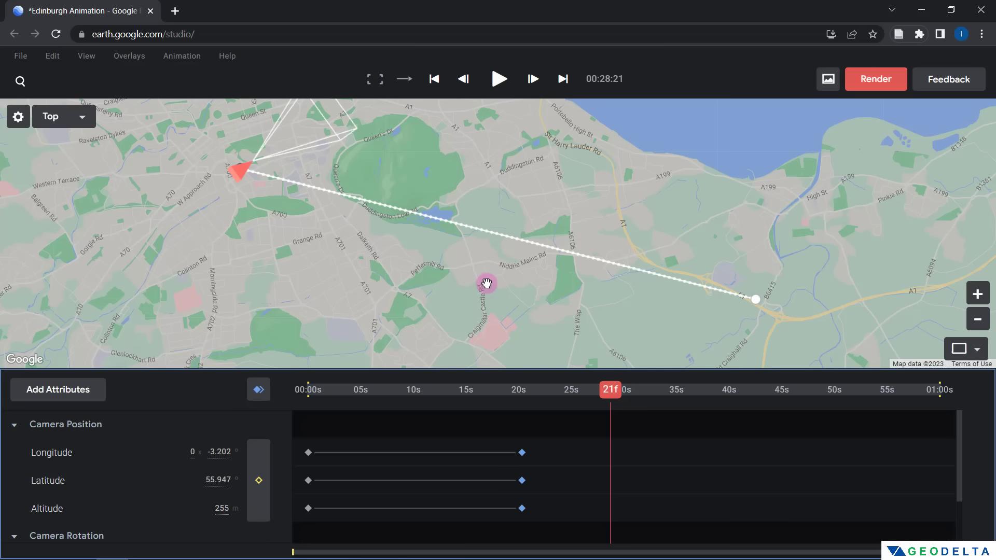
pyautogui.scroll(-3, 519, 289)
pyautogui.scroll(2, 527, 302)
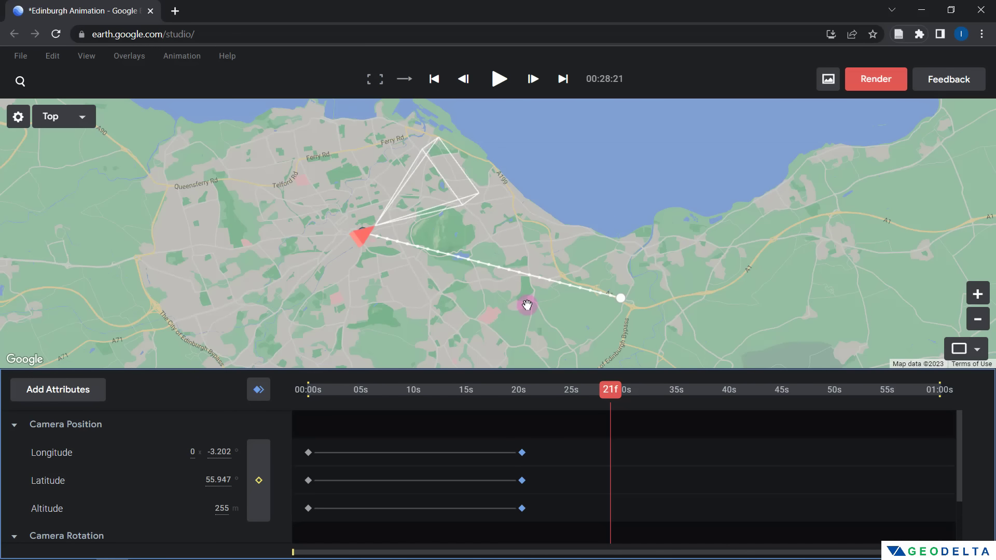
pyautogui.scroll(2, 428, 277)
pyautogui.scroll(-2, 260, 262)
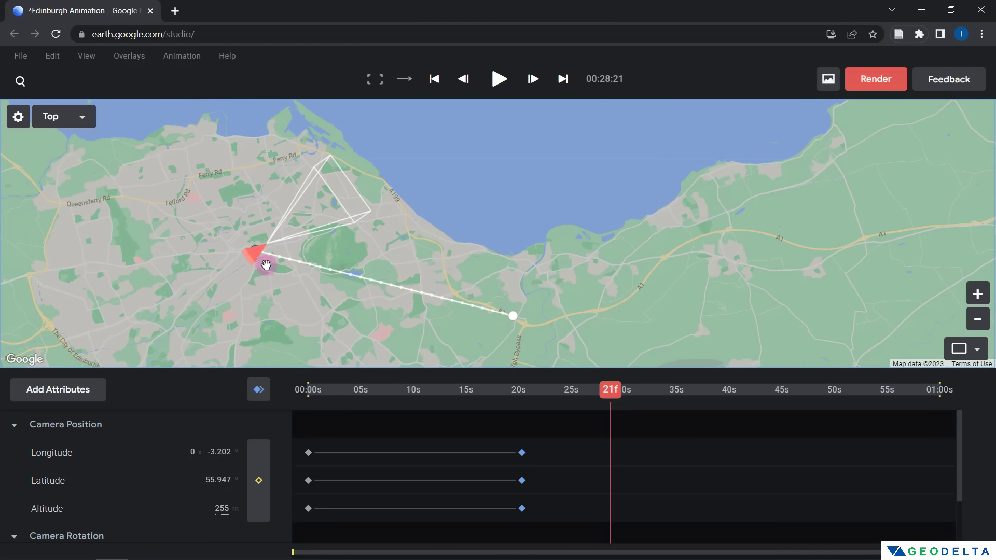
# Move the camera marker southeast along the path on the map and return it to the castle end
pyautogui.moveTo(256, 260); pyautogui.dragTo(310, 275)
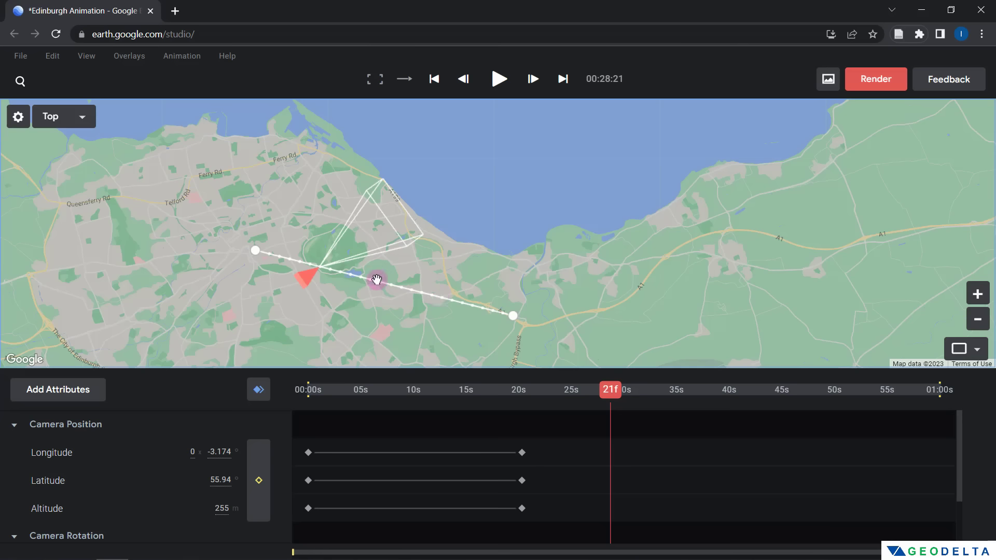
pyautogui.moveTo(315, 285)
pyautogui.mouseDown()
pyautogui.moveTo(514, 318)
pyautogui.moveTo(245, 248)
pyautogui.mouseUp()
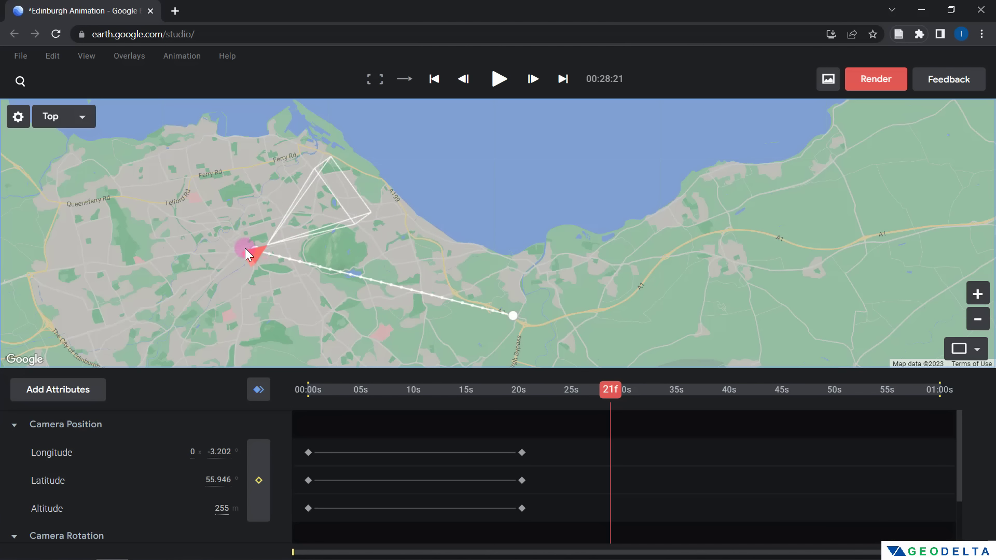
pyautogui.scroll(2, 247, 243)
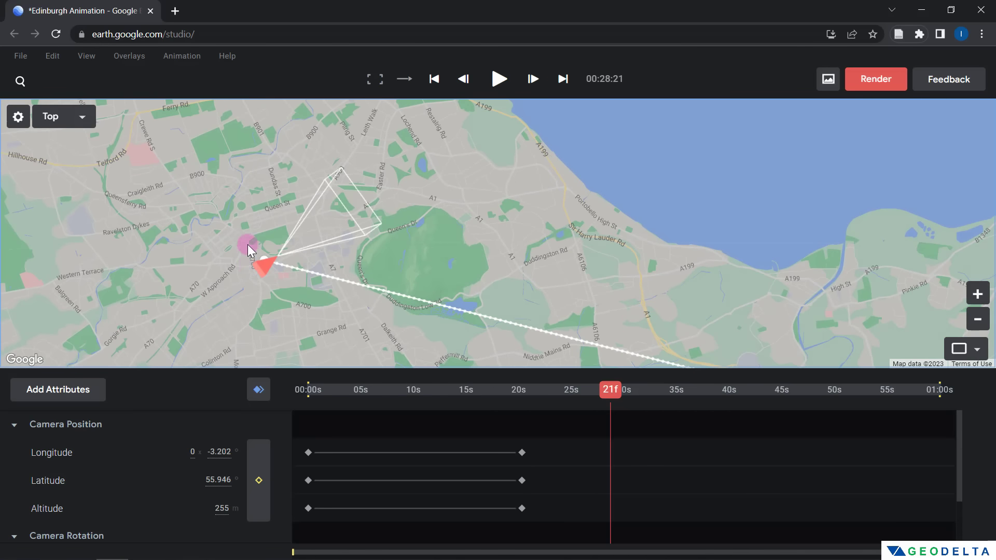
pyautogui.scroll(3, 247, 244)
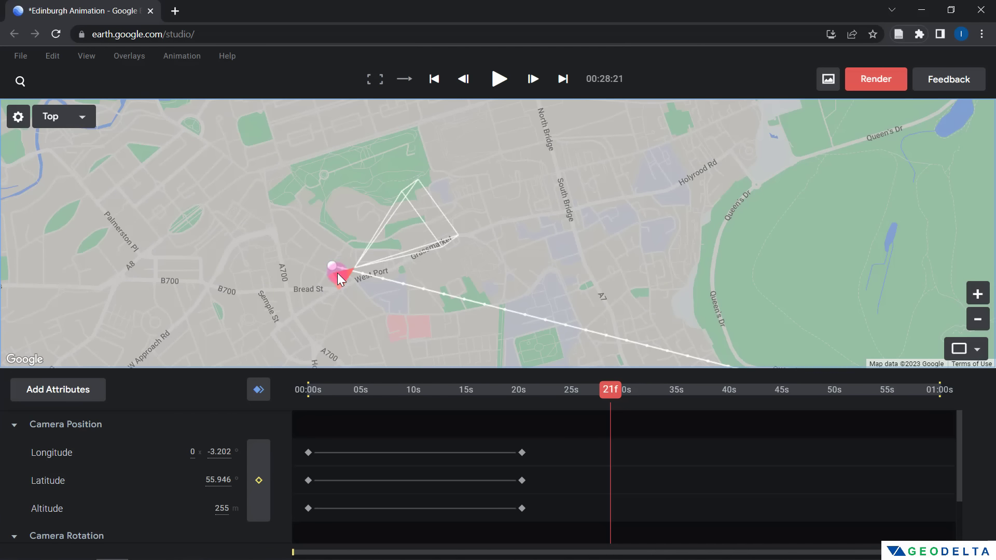
pyautogui.scroll(-3, 534, 243)
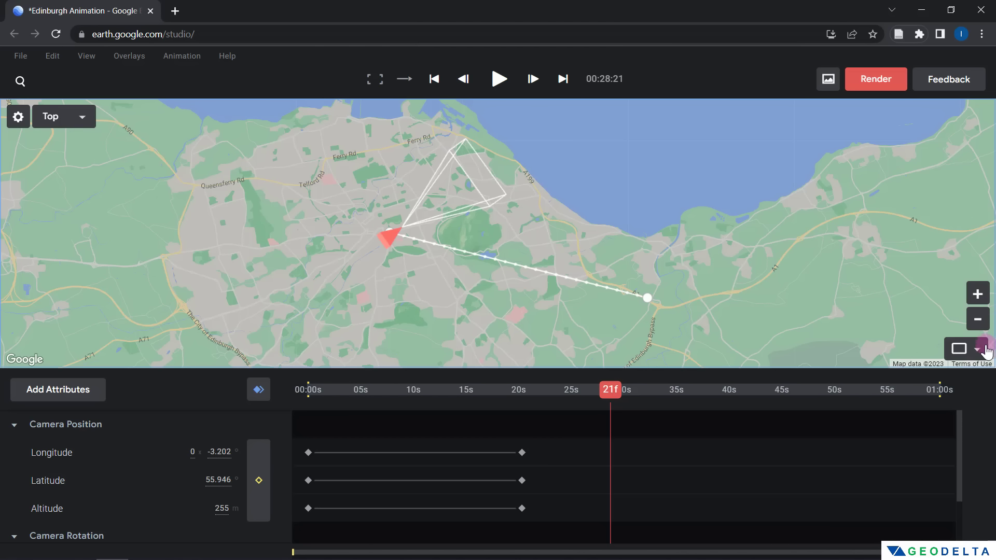
# Use a two-viewport layout with a narrower Top map beside a wider Camera view
pyautogui.click(969, 352)
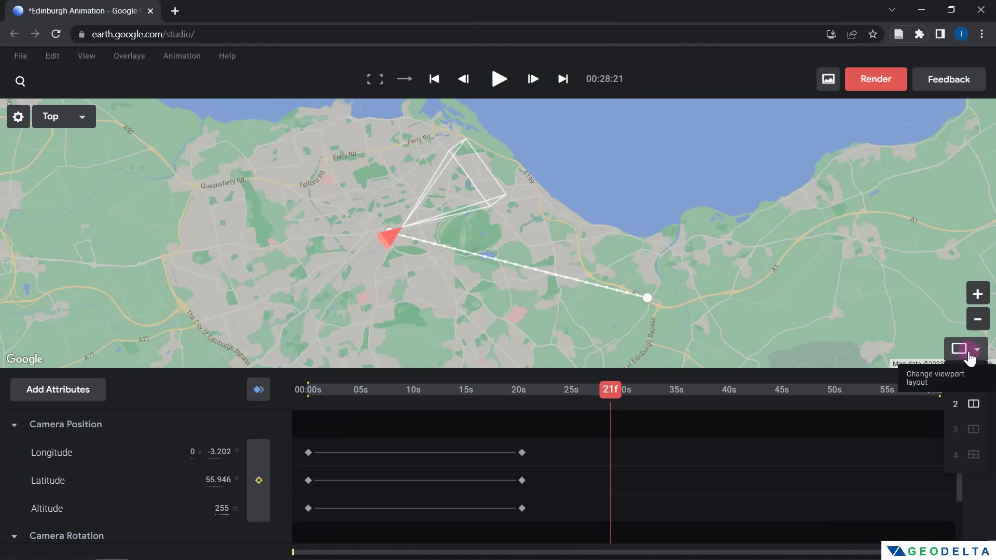
pyautogui.click(975, 410)
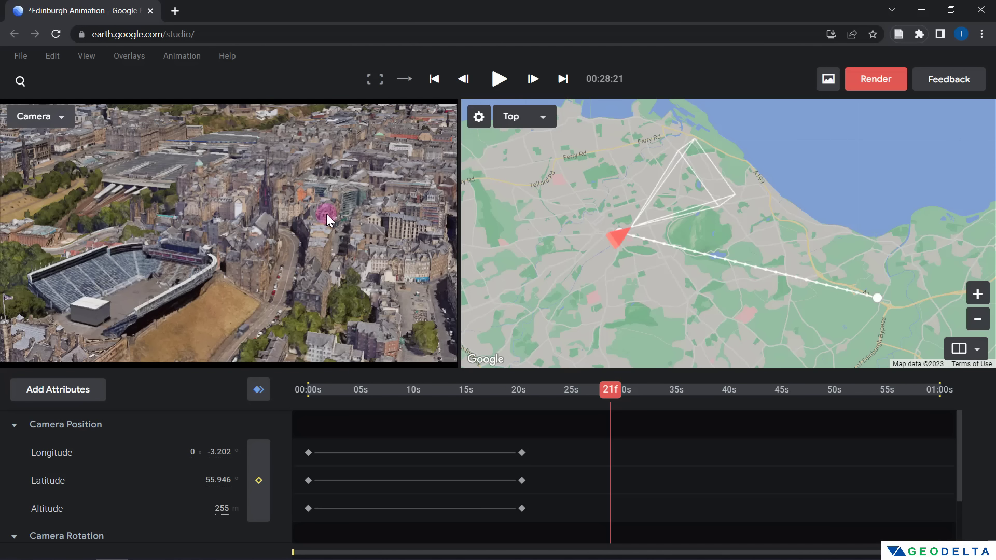
pyautogui.moveTo(313, 257); pyautogui.dragTo(345, 255)
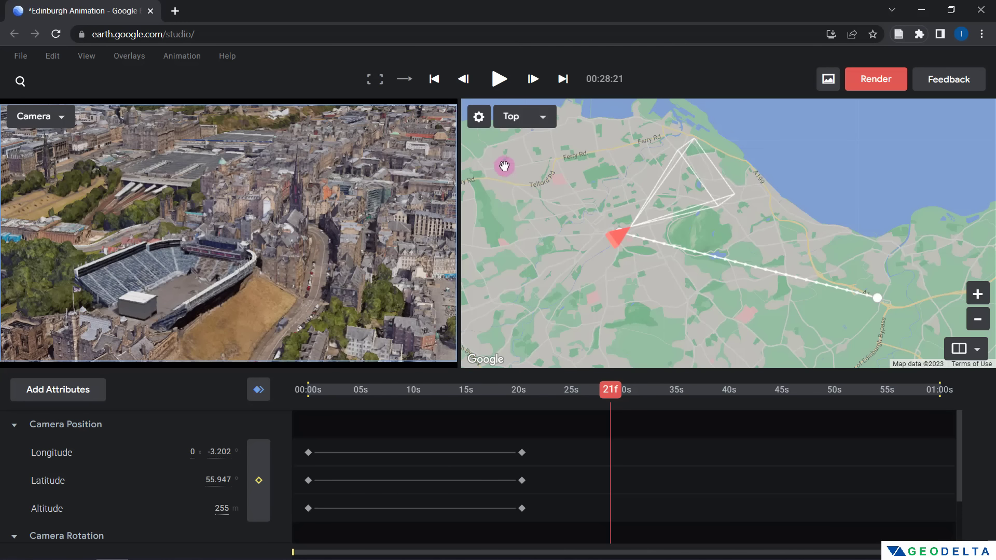
pyautogui.click(51, 117)
pyautogui.click(36, 172)
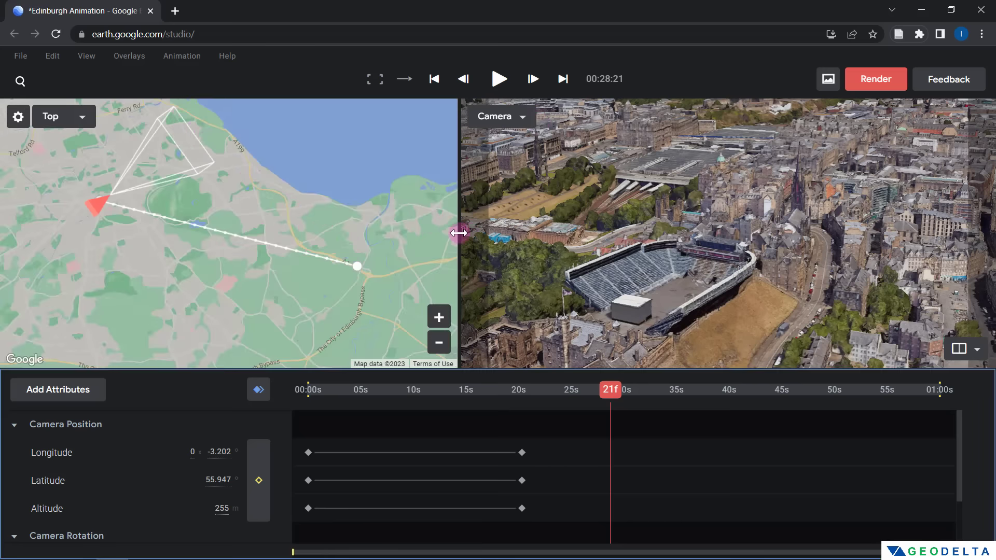
pyautogui.moveTo(458, 229); pyautogui.dragTo(382, 229)
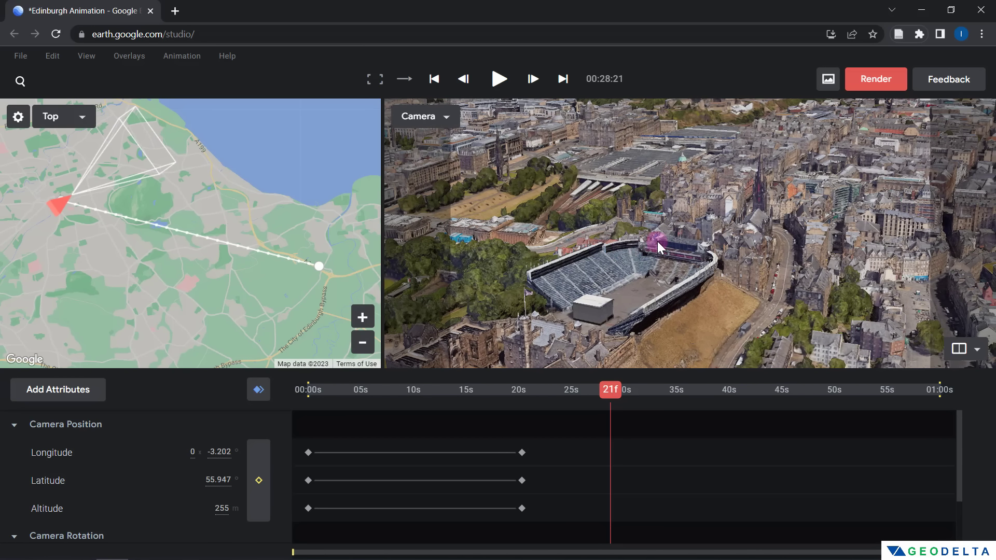
# Raise the camera to about 1260 m altitude and move its map marker to about longitude -3.171°, latitude 55.943°
pyautogui.scroll(-5, 512, 247)
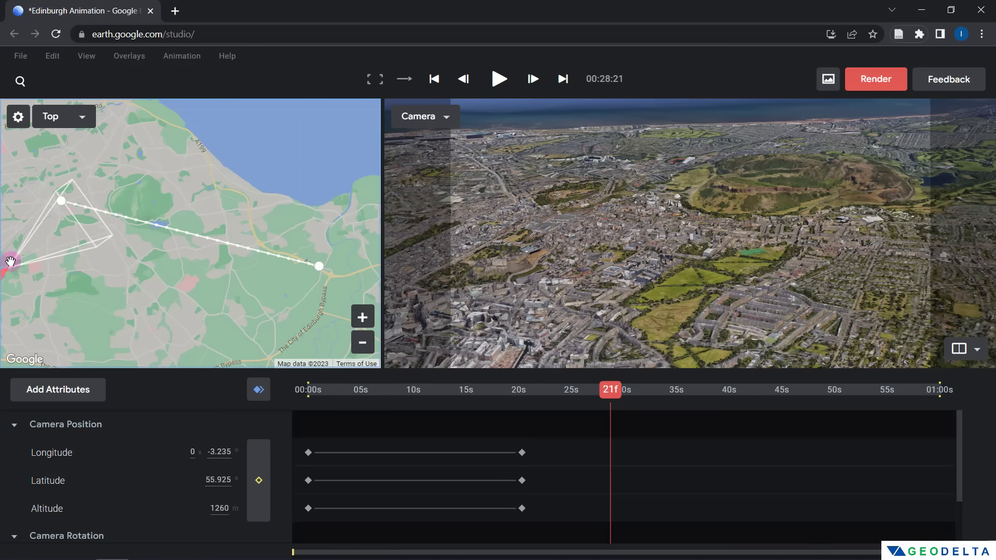
pyautogui.moveTo(3, 275)
pyautogui.mouseDown()
pyautogui.moveTo(48, 235)
pyautogui.moveTo(58, 210)
pyautogui.moveTo(108, 214)
pyautogui.moveTo(88, 208)
pyautogui.moveTo(167, 234)
pyautogui.moveTo(133, 211)
pyautogui.mouseUp()
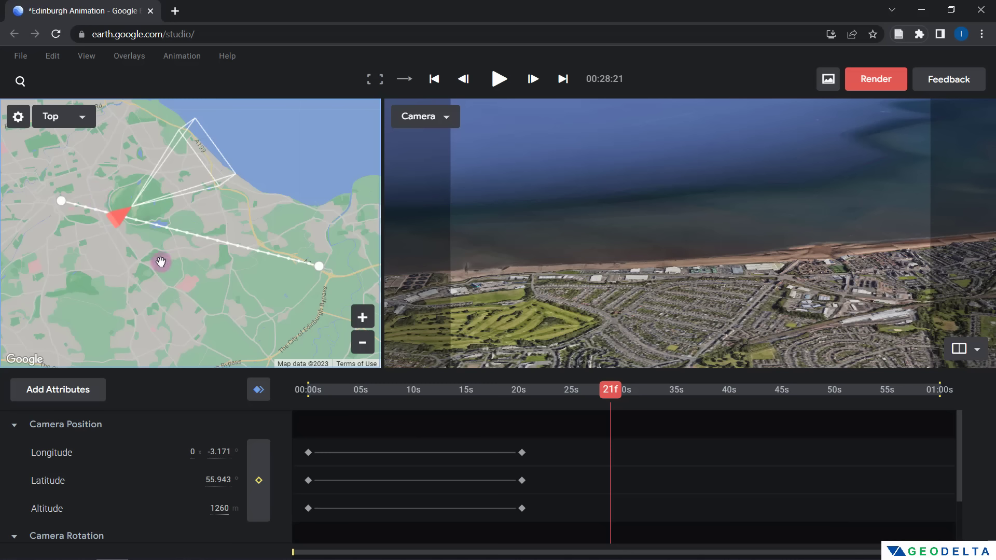
pyautogui.moveTo(161, 260); pyautogui.dragTo(250, 302)
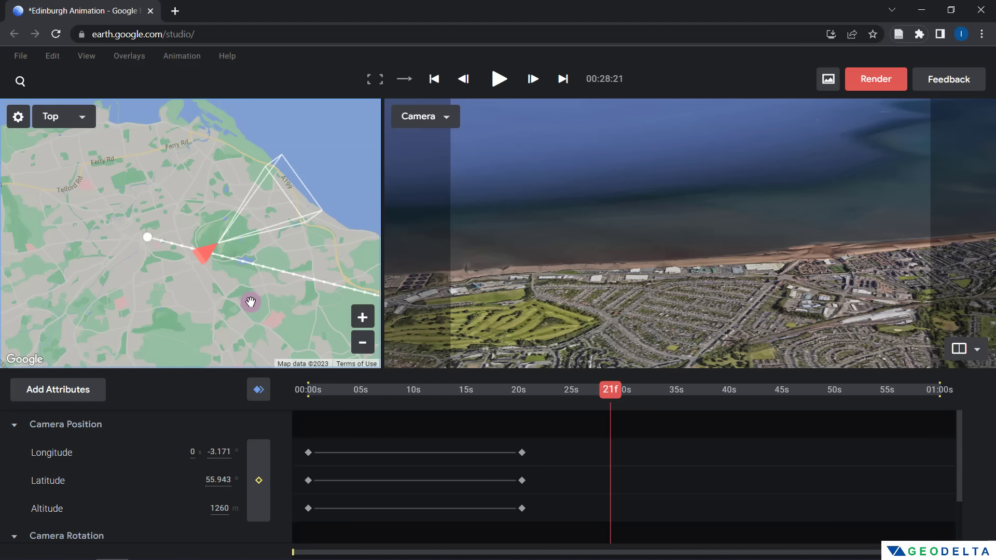
pyautogui.moveTo(263, 315); pyautogui.dragTo(204, 311)
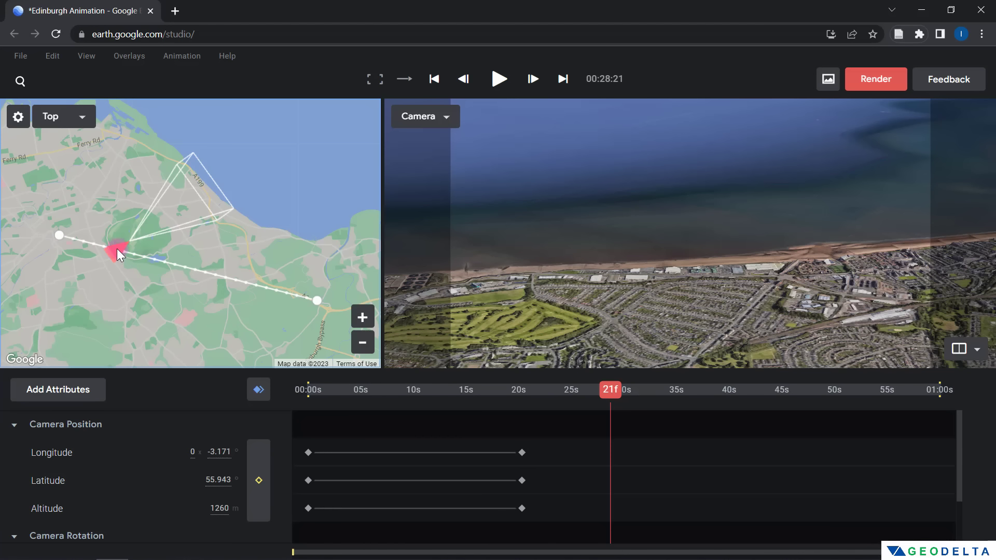
# Play the animation from 00:00 and follow the camera's movement on the Top map and in the Camera view
pyautogui.moveTo(420, 387)
pyautogui.mouseDown()
pyautogui.moveTo(297, 396)
pyautogui.moveTo(322, 409)
pyautogui.mouseUp()
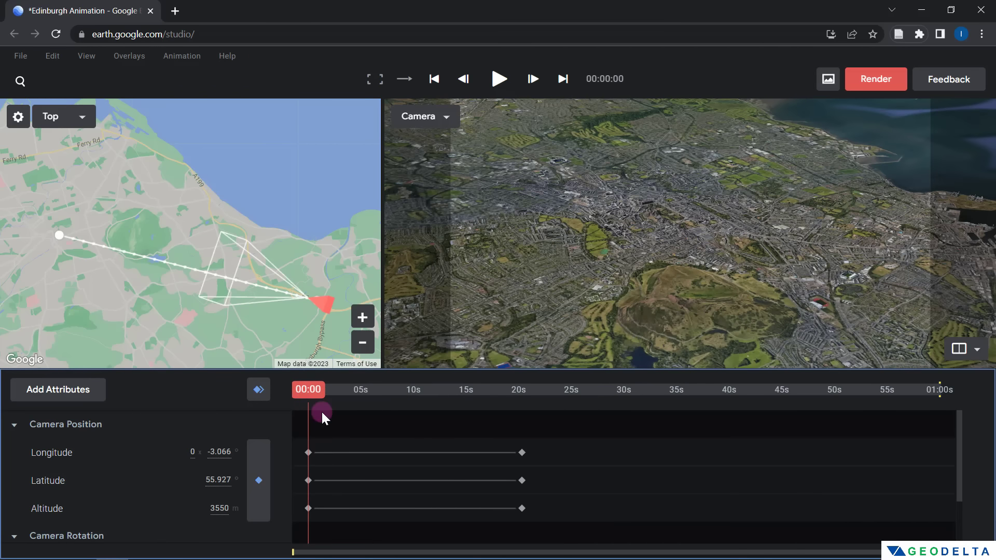
pyautogui.click(499, 79)
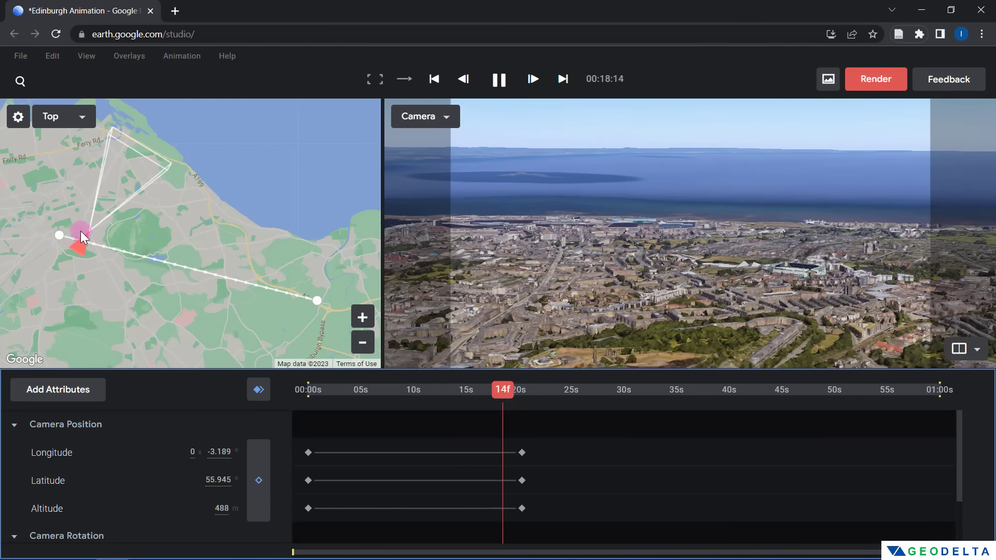
pyautogui.moveTo(186, 189); pyautogui.dragTo(258, 223)
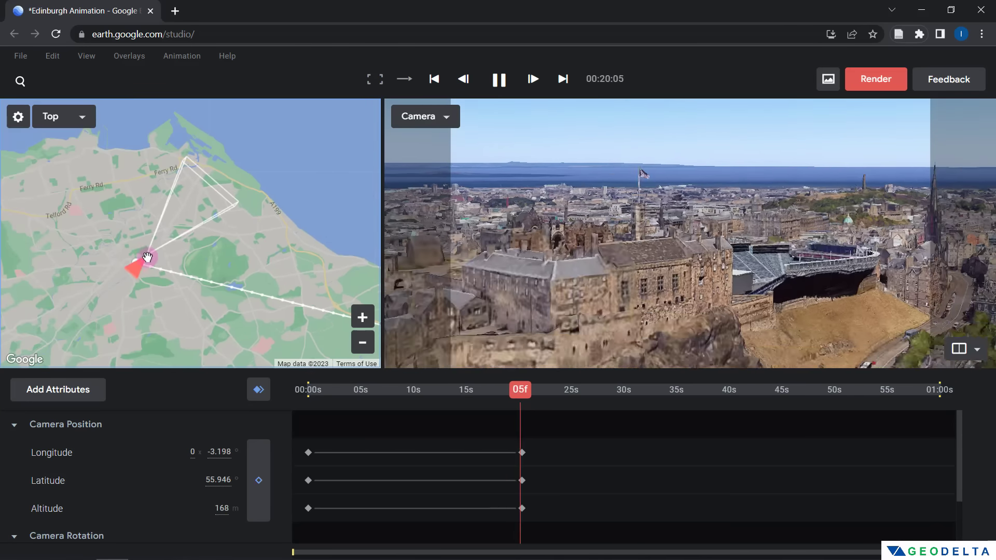
pyautogui.press('space')
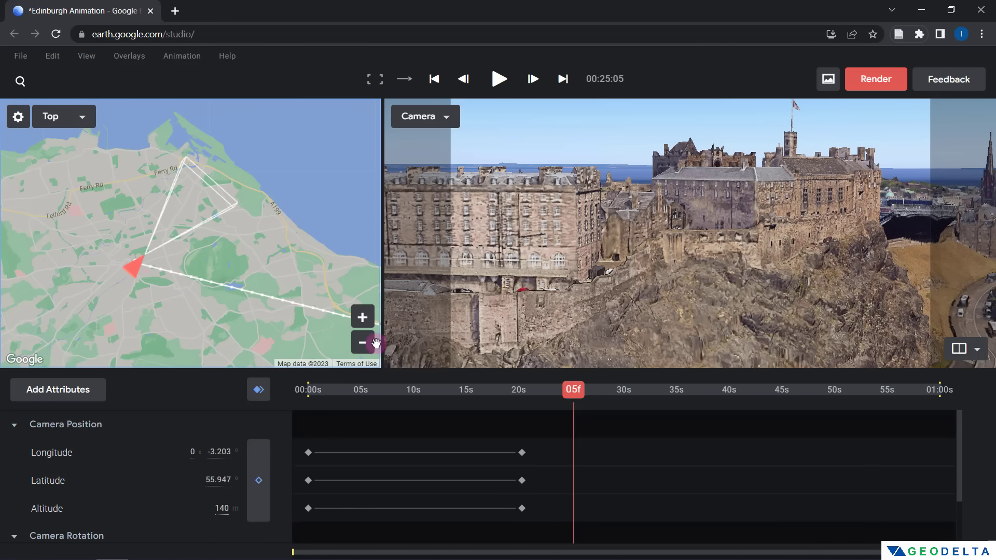
# Set a camera target on the castle's cliff-top wall at 00:20:11 and collapse the Camera Position attributes
pyautogui.moveTo(583, 391)
pyautogui.mouseDown()
pyautogui.moveTo(303, 393)
pyautogui.moveTo(530, 391)
pyautogui.moveTo(384, 381)
pyautogui.moveTo(302, 408)
pyautogui.mouseUp()
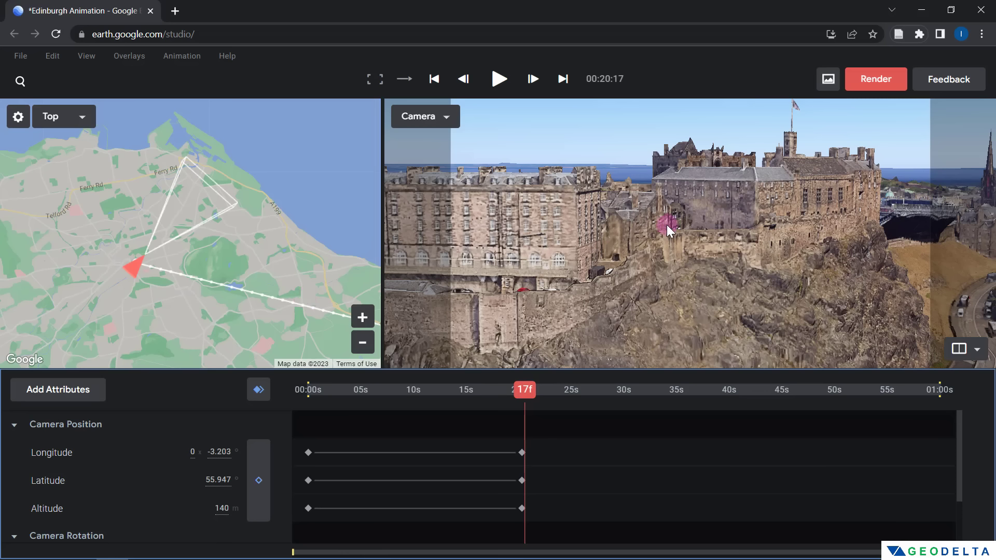
pyautogui.rightClick(690, 221)
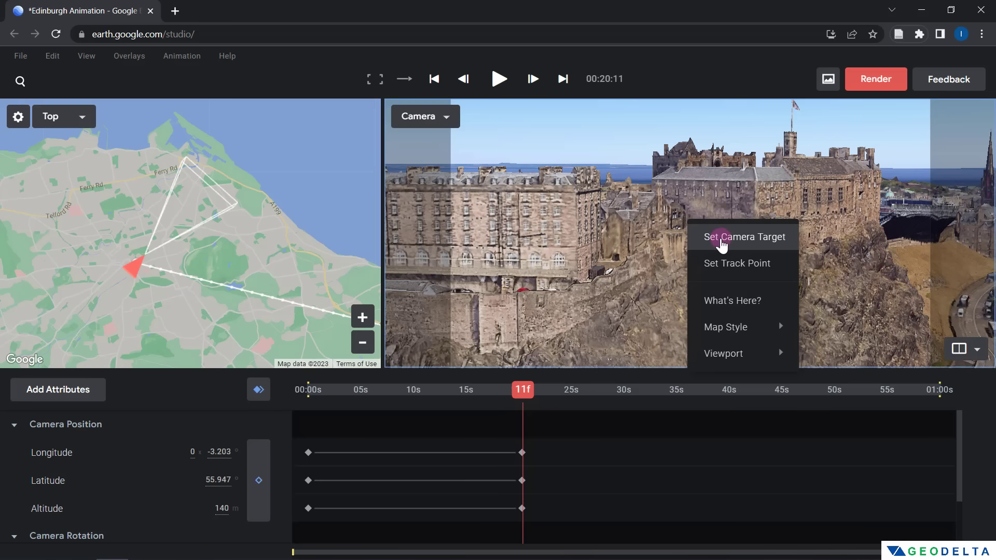
pyautogui.click(775, 169)
pyautogui.click(750, 239)
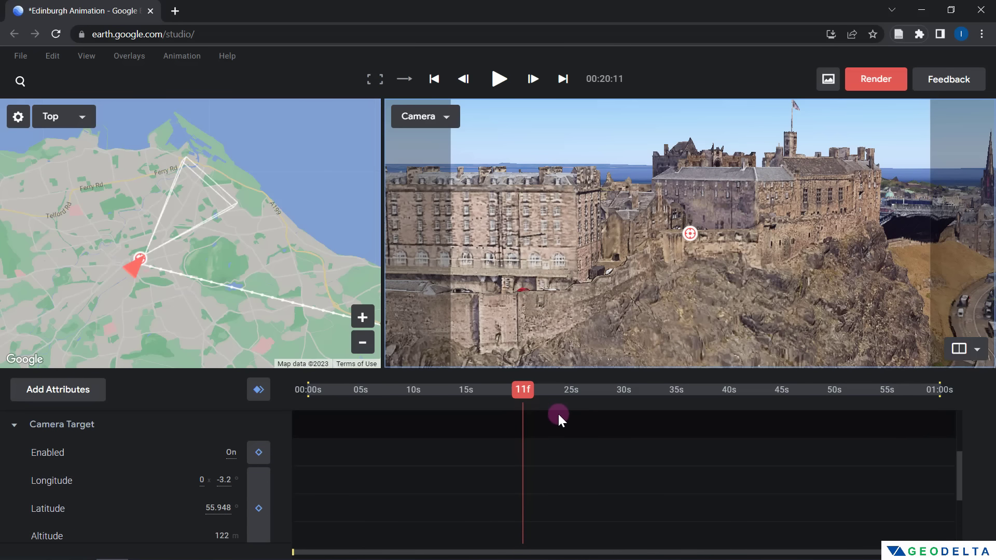
pyautogui.scroll(3, 162, 451)
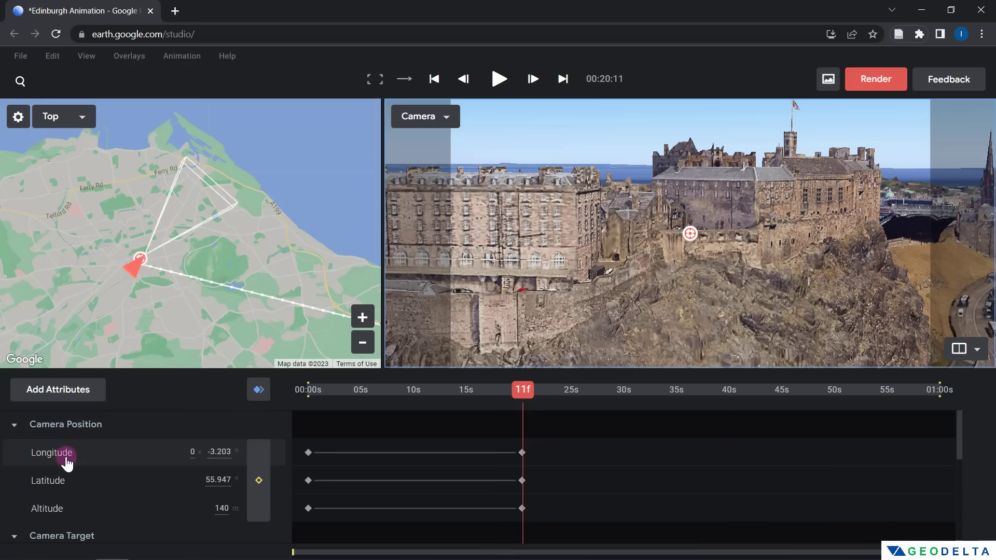
pyautogui.click(16, 425)
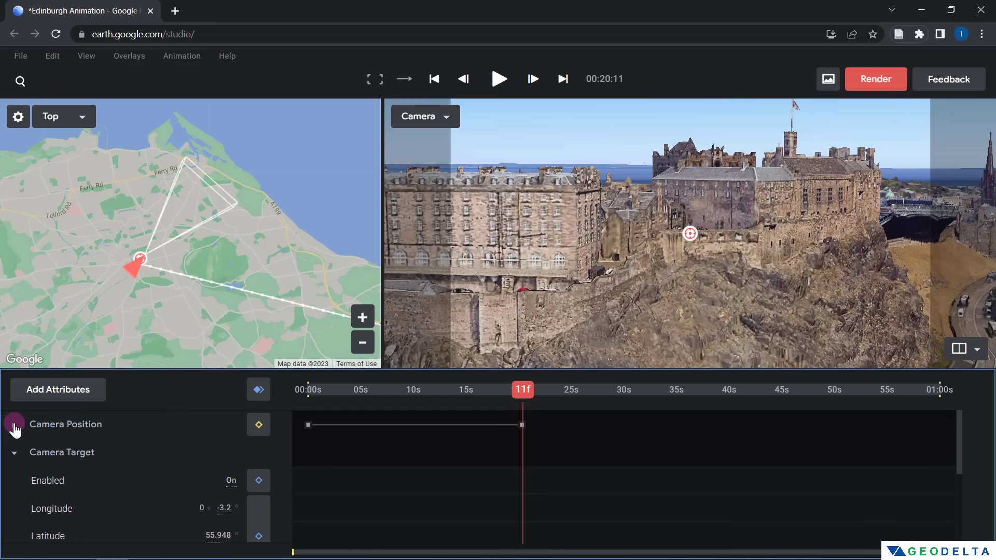
# Play the animation from 00:00 past 20 seconds and check how the camera stays aimed at the castle target
pyautogui.click(18, 456)
pyautogui.click(15, 481)
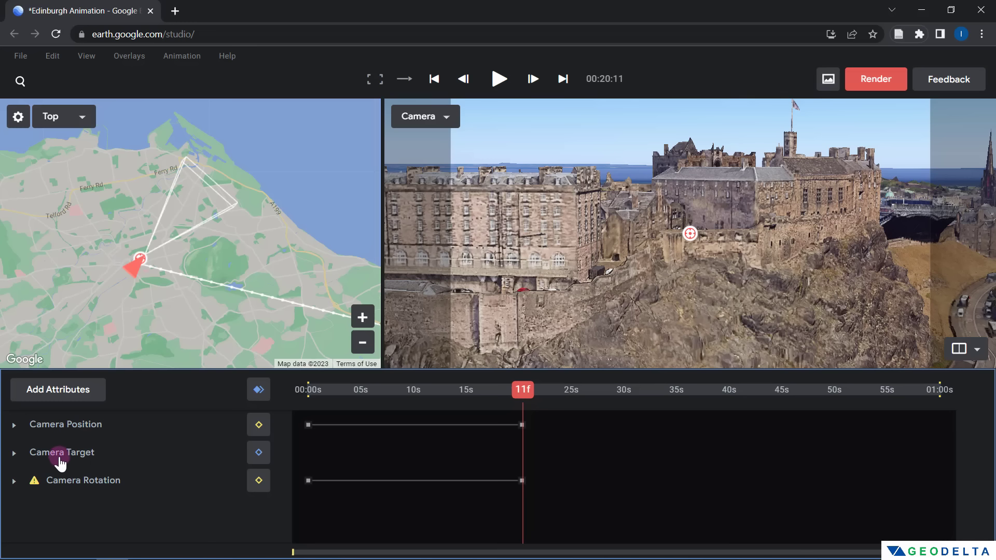
pyautogui.click(7, 454)
pyautogui.moveTo(528, 390); pyautogui.dragTo(288, 393)
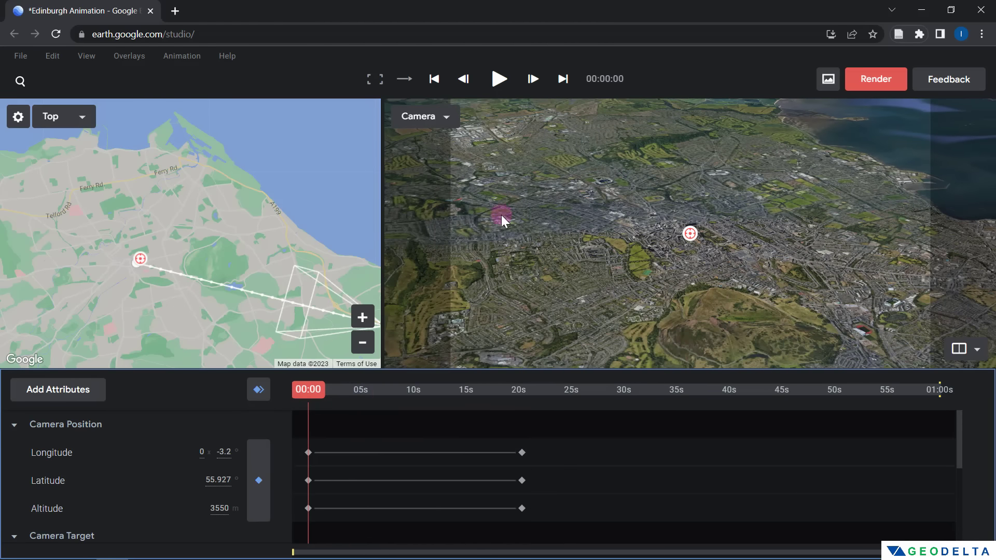
pyautogui.click(499, 78)
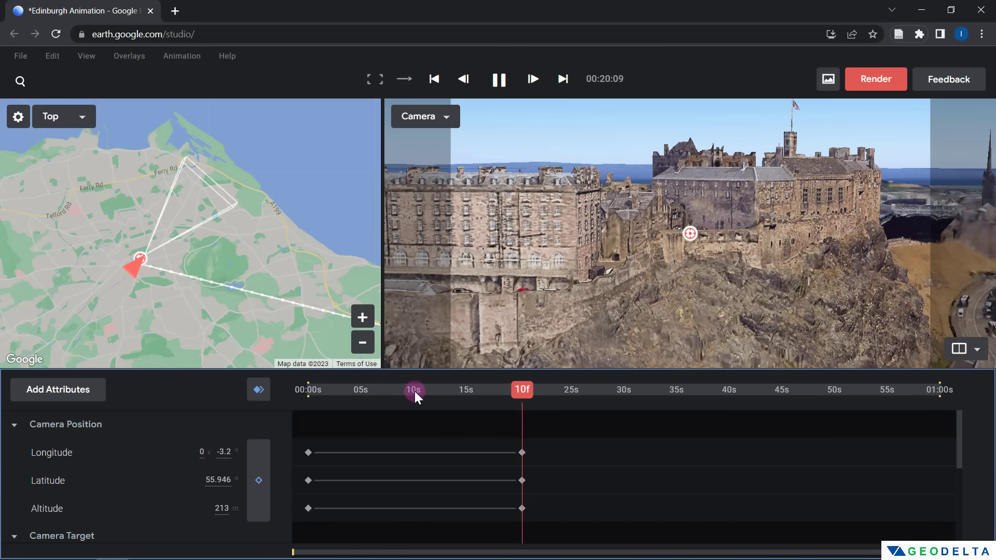
pyautogui.click(498, 83)
# Add a keyframe for all attributes at 00:09:19, about midway between the start and end of the flight
pyautogui.moveTo(334, 221); pyautogui.dragTo(256, 238)
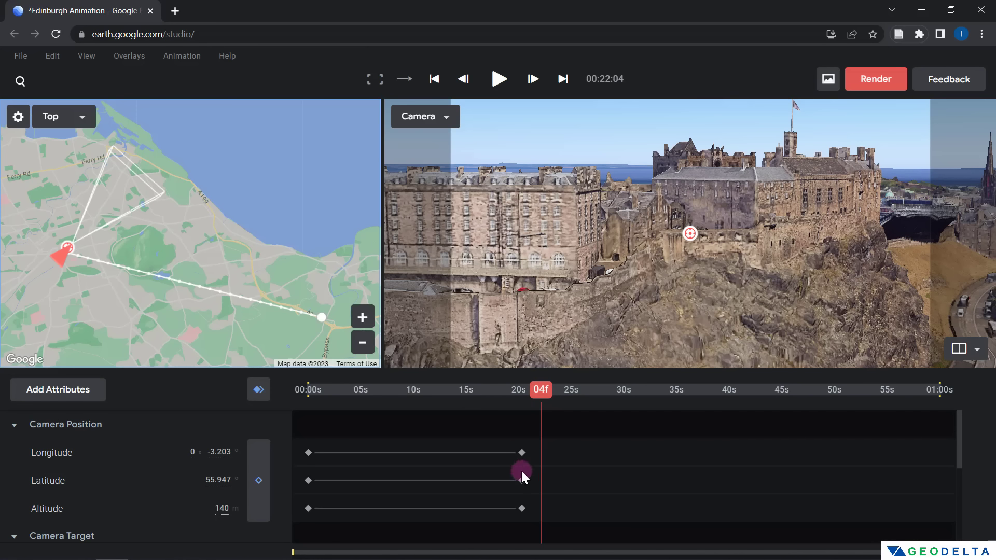
pyautogui.moveTo(540, 391)
pyautogui.mouseDown()
pyautogui.moveTo(520, 387)
pyautogui.moveTo(799, 400)
pyautogui.moveTo(960, 394)
pyautogui.moveTo(515, 406)
pyautogui.moveTo(531, 408)
pyautogui.moveTo(304, 397)
pyautogui.moveTo(526, 403)
pyautogui.mouseUp()
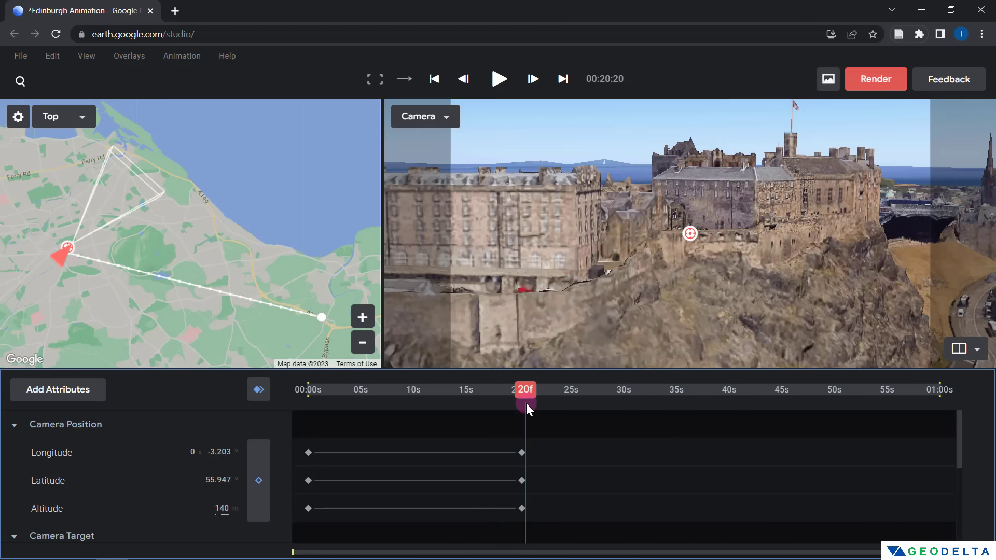
pyautogui.click(324, 321)
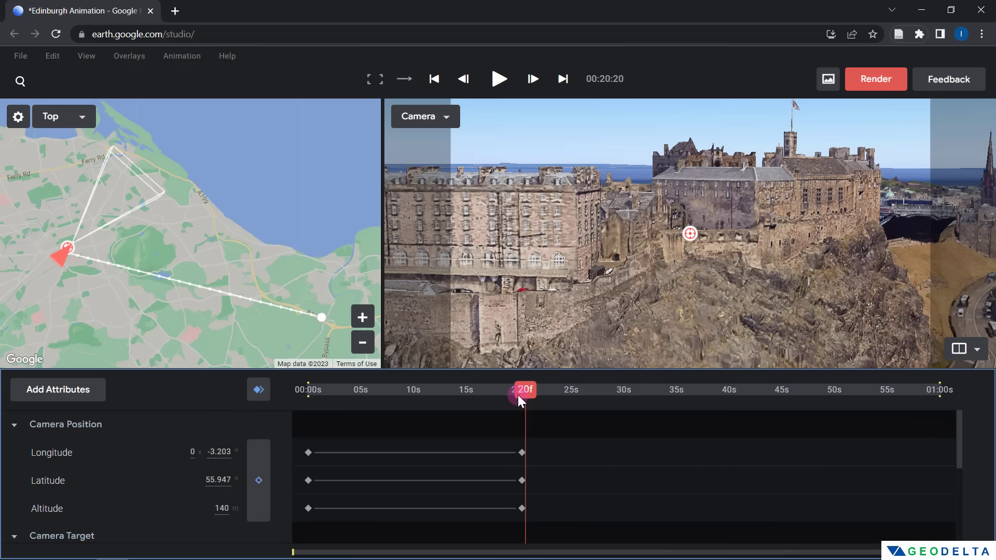
pyautogui.moveTo(522, 394)
pyautogui.mouseDown()
pyautogui.moveTo(388, 399)
pyautogui.moveTo(411, 400)
pyautogui.mouseUp()
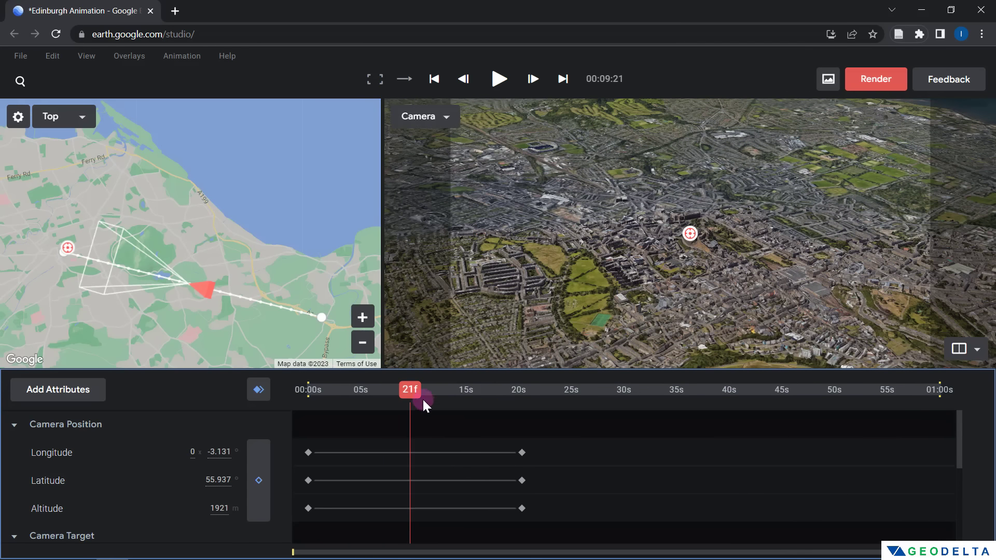
pyautogui.moveTo(423, 399)
pyautogui.mouseDown()
pyautogui.moveTo(524, 400)
pyautogui.moveTo(324, 395)
pyautogui.moveTo(432, 407)
pyautogui.moveTo(410, 395)
pyautogui.mouseUp()
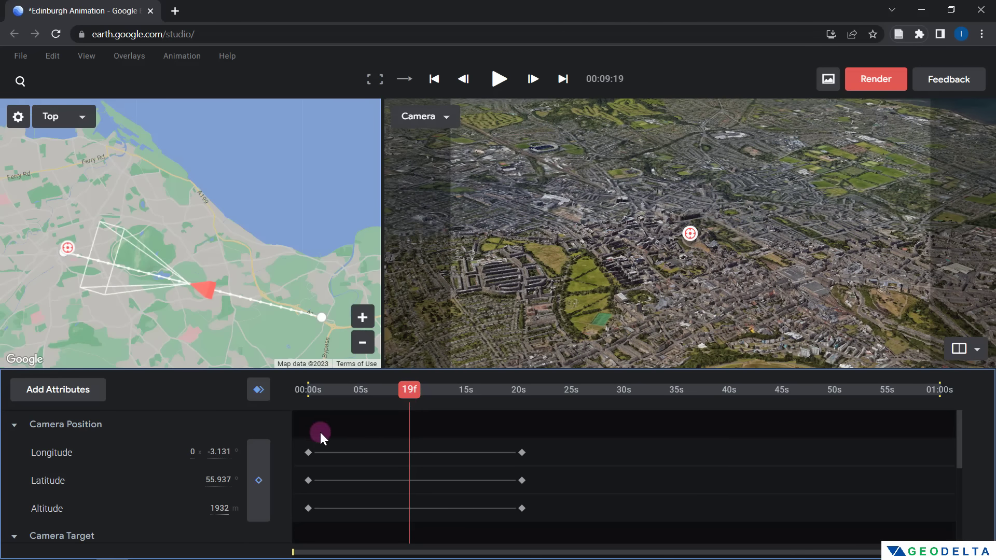
pyautogui.click(258, 393)
# Move the camera at the 00:09:19 keyframe north of the castle, to about longitude -3.189°, latitude 55.966°
pyautogui.moveTo(205, 288); pyautogui.dragTo(235, 298)
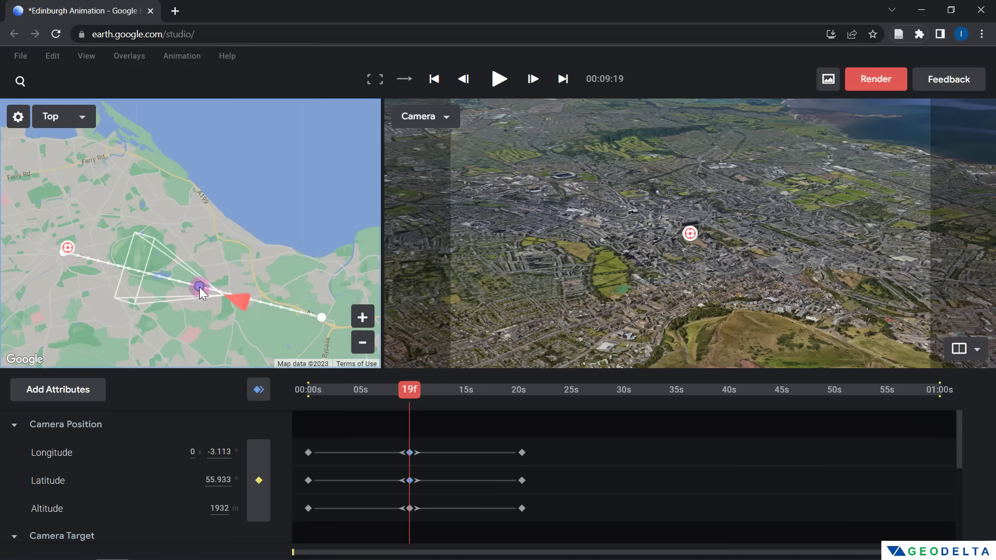
pyautogui.moveTo(199, 287); pyautogui.dragTo(154, 197)
pyautogui.moveTo(110, 183)
pyautogui.mouseDown()
pyautogui.moveTo(80, 180)
pyautogui.moveTo(96, 183)
pyautogui.moveTo(90, 189)
pyautogui.mouseUp()
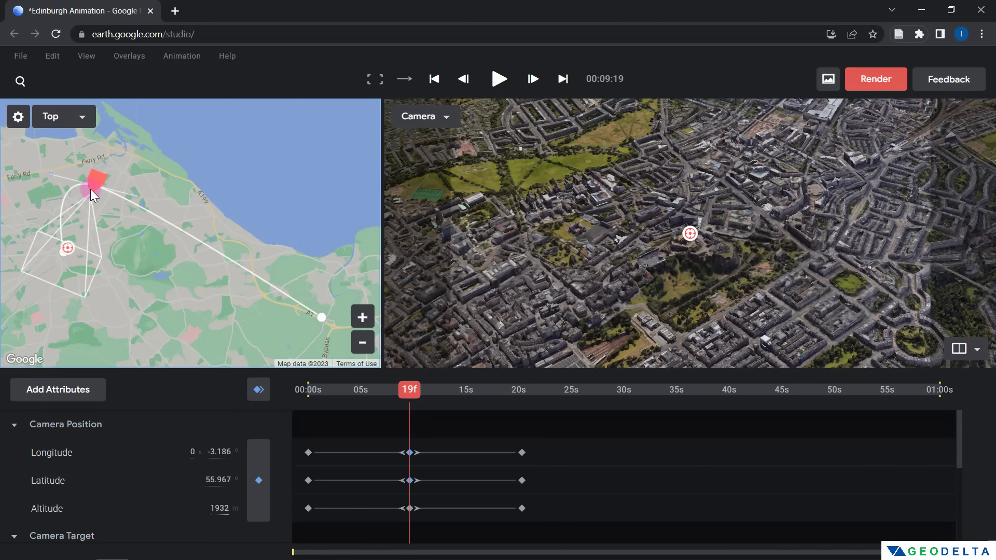
pyautogui.click(403, 409)
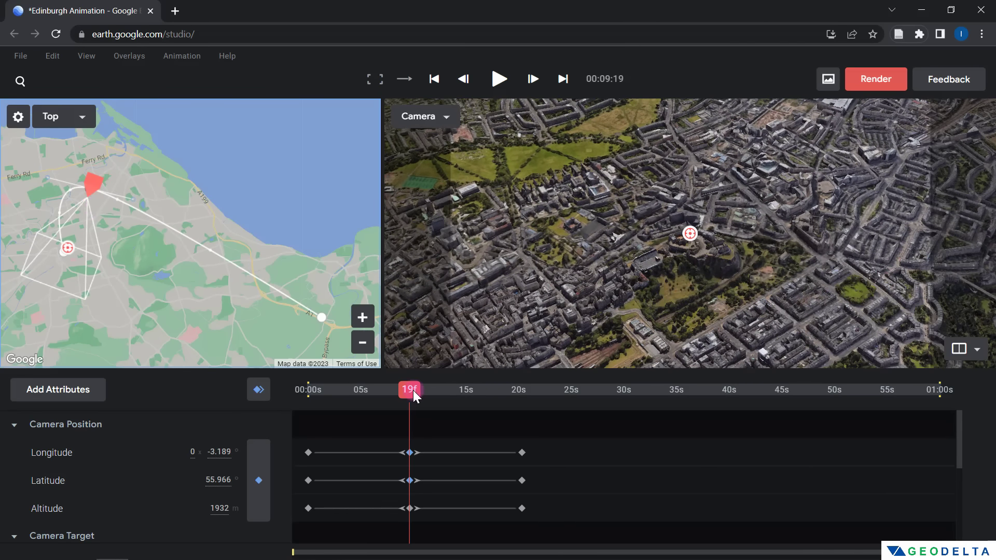
# Play the animation from 00:00 and follow the camera along the curved path to the castle
pyautogui.moveTo(413, 390); pyautogui.dragTo(276, 394)
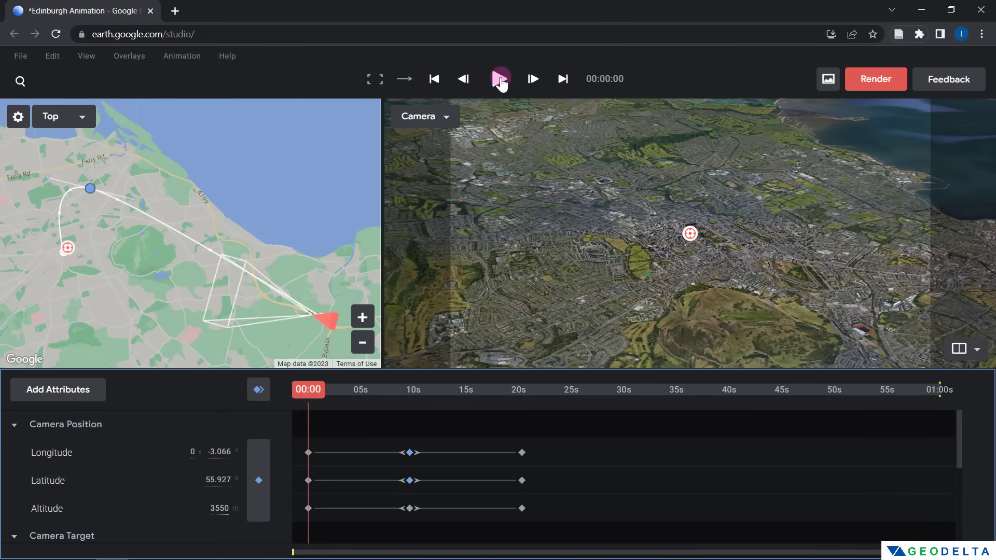
pyautogui.click(501, 79)
pyautogui.click(283, 392)
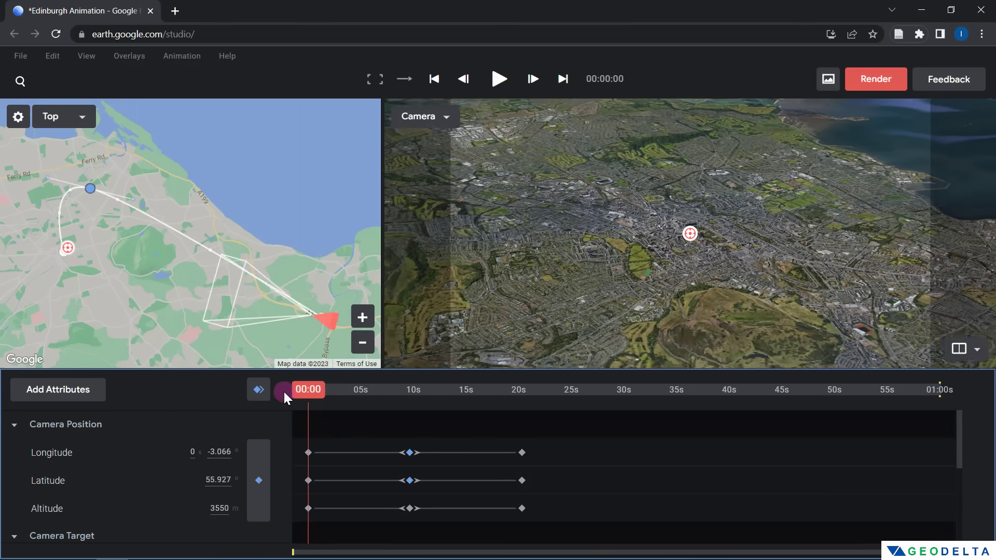
pyautogui.press('space')
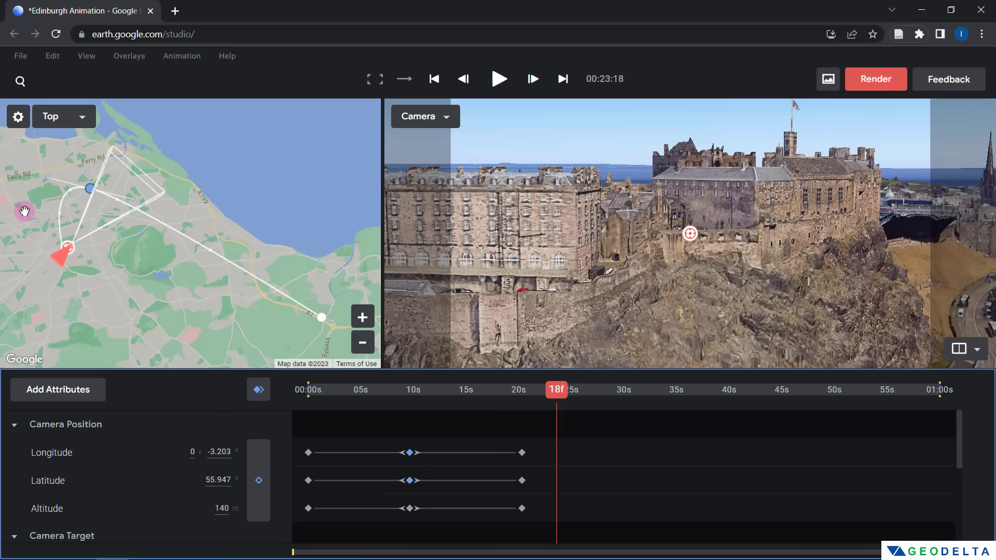
# Reshape the path on the Top map with the curve handles and move its middle point northwest of the castle
pyautogui.click(83, 185)
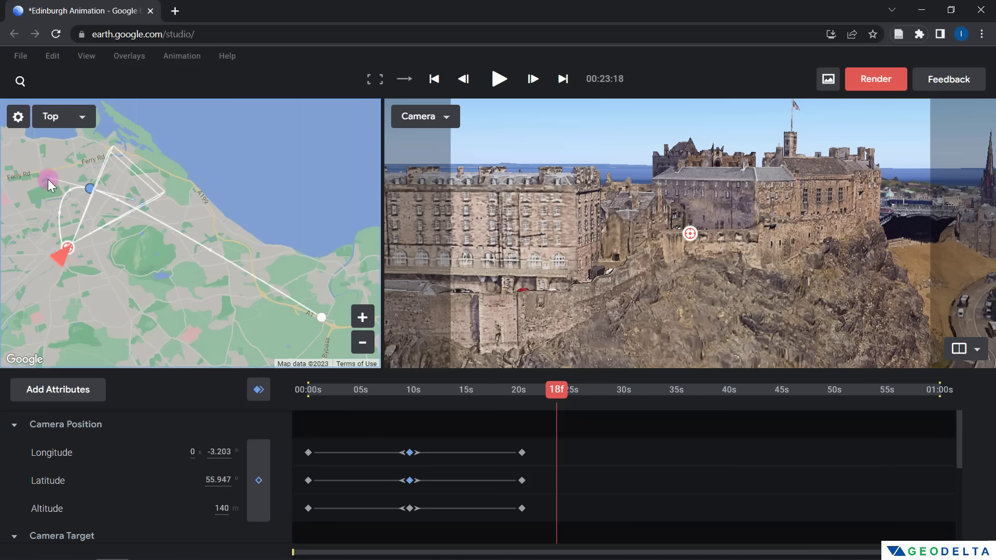
pyautogui.moveTo(45, 176); pyautogui.dragTo(15, 158)
pyautogui.moveTo(256, 209); pyautogui.dragTo(321, 243)
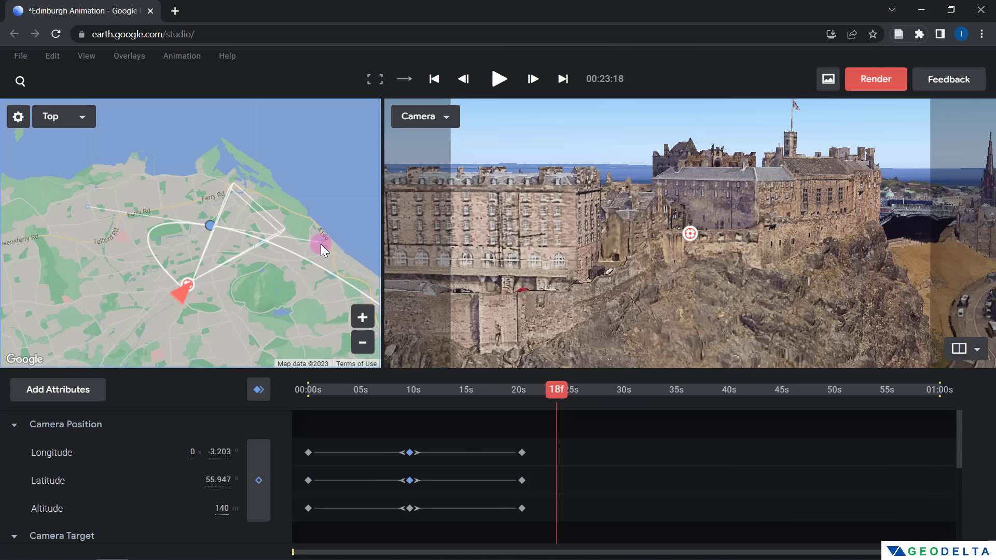
pyautogui.moveTo(226, 237); pyautogui.dragTo(281, 245)
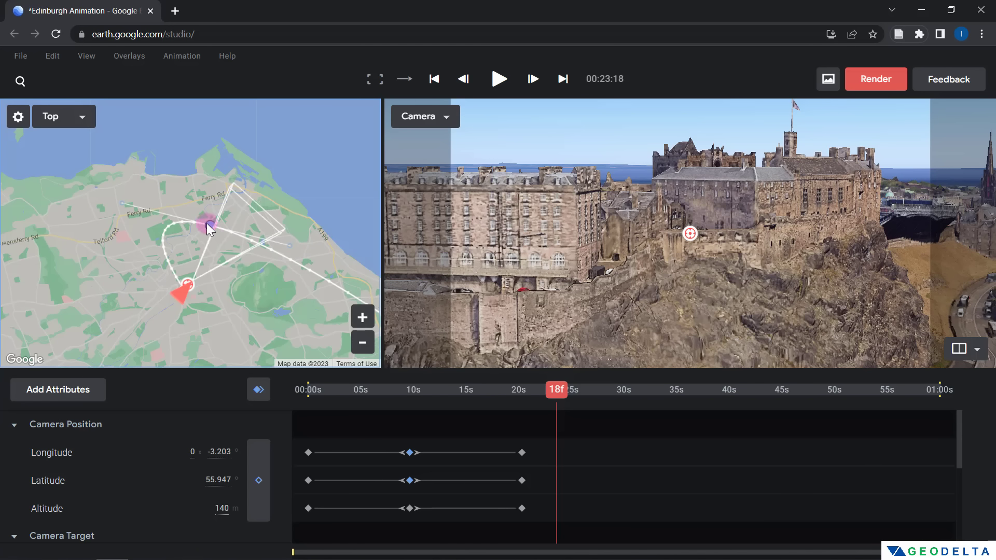
pyautogui.moveTo(205, 222); pyautogui.dragTo(207, 209)
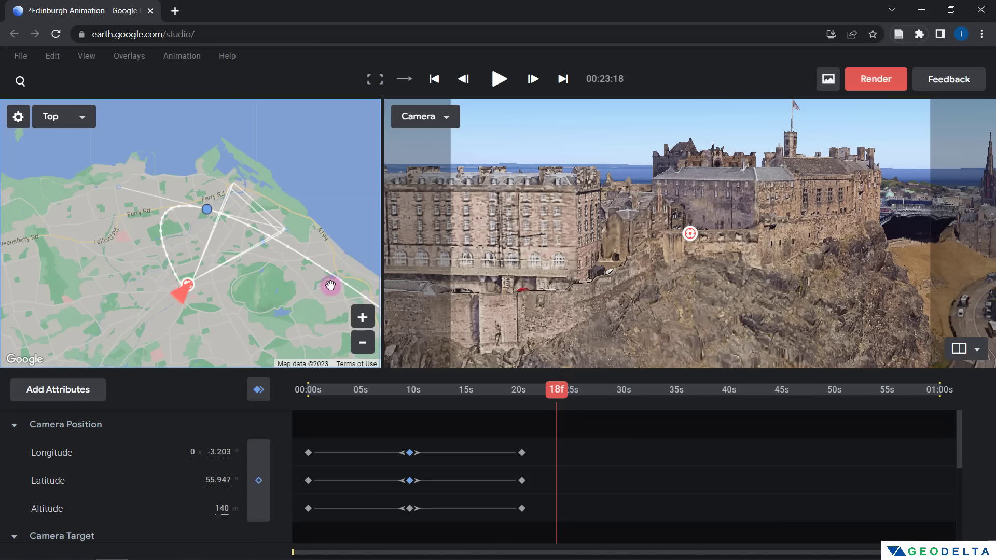
pyautogui.moveTo(205, 214); pyautogui.dragTo(177, 233)
pyautogui.moveTo(89, 212); pyautogui.dragTo(137, 229)
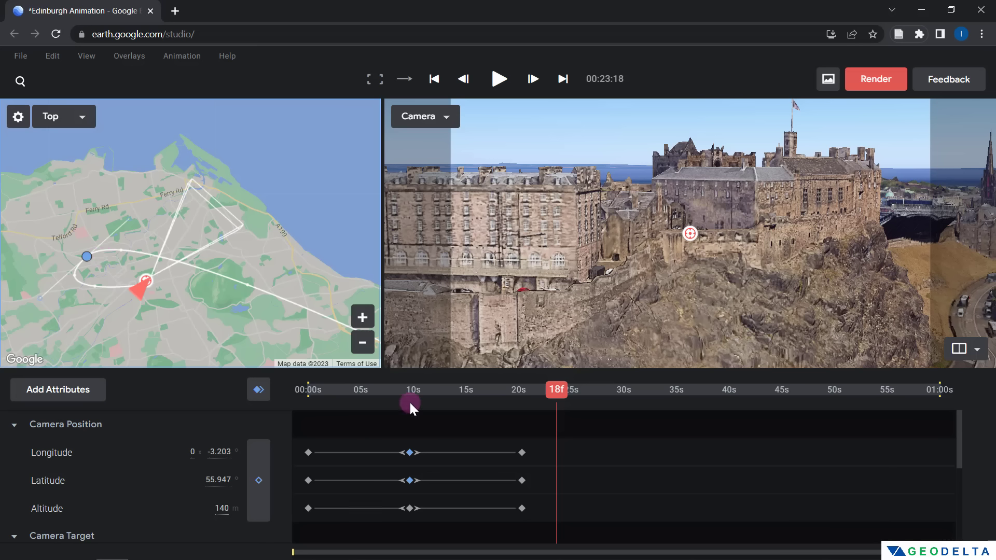
# Add a keyframe for all attributes at 00:06:21 and move its camera point on the Top map north of the castle
pyautogui.moveTo(555, 394); pyautogui.dragTo(534, 392)
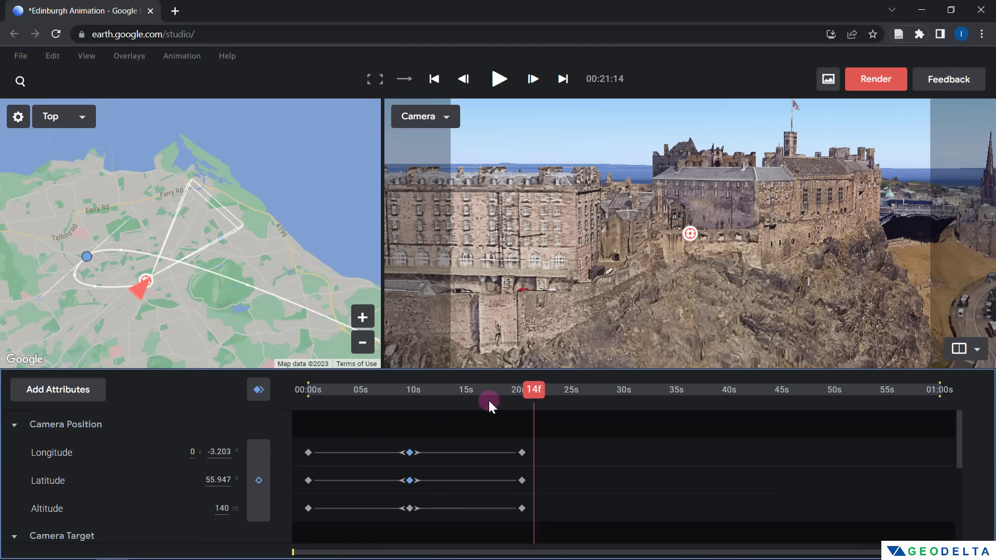
pyautogui.moveTo(537, 388)
pyautogui.mouseDown()
pyautogui.moveTo(479, 399)
pyautogui.moveTo(378, 398)
pyautogui.mouseUp()
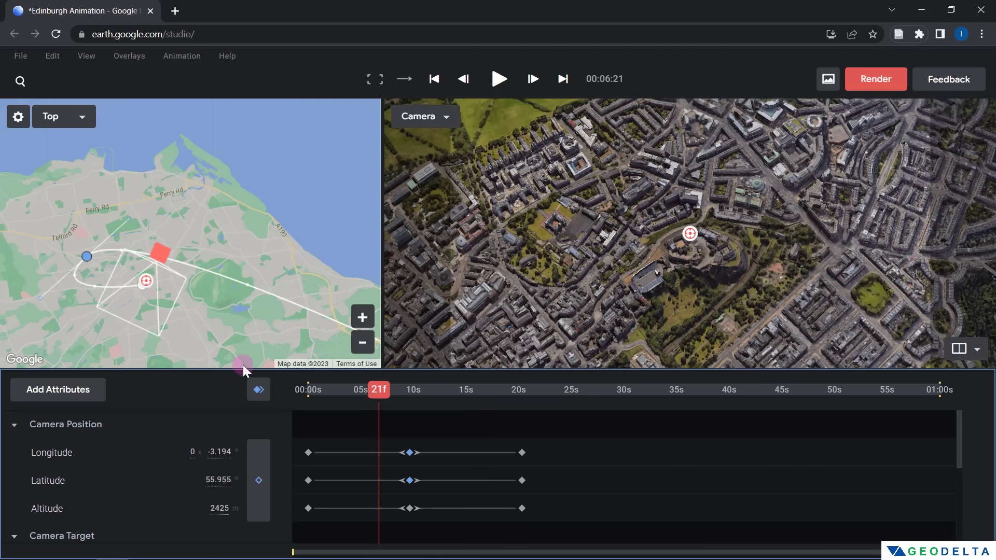
pyautogui.click(258, 389)
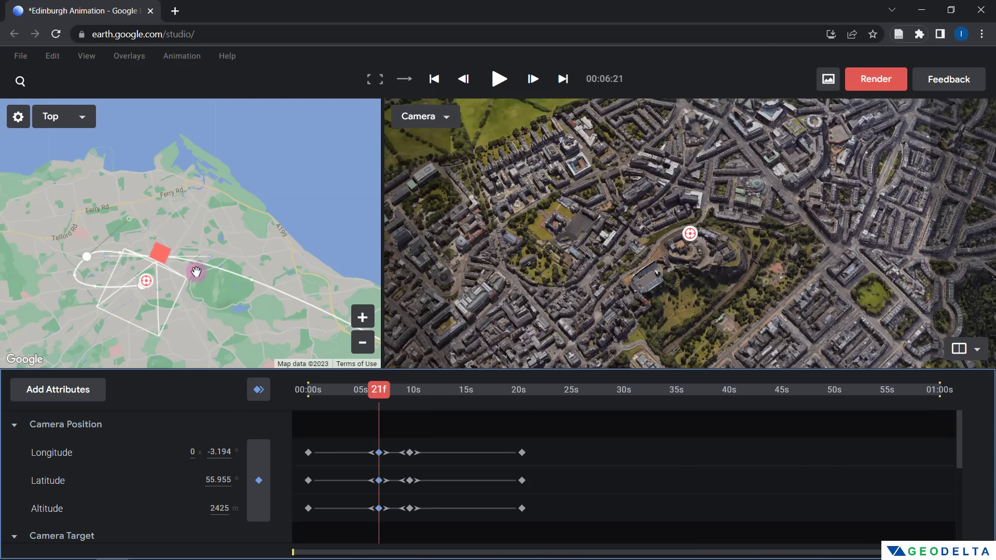
pyautogui.moveTo(161, 256); pyautogui.dragTo(226, 264)
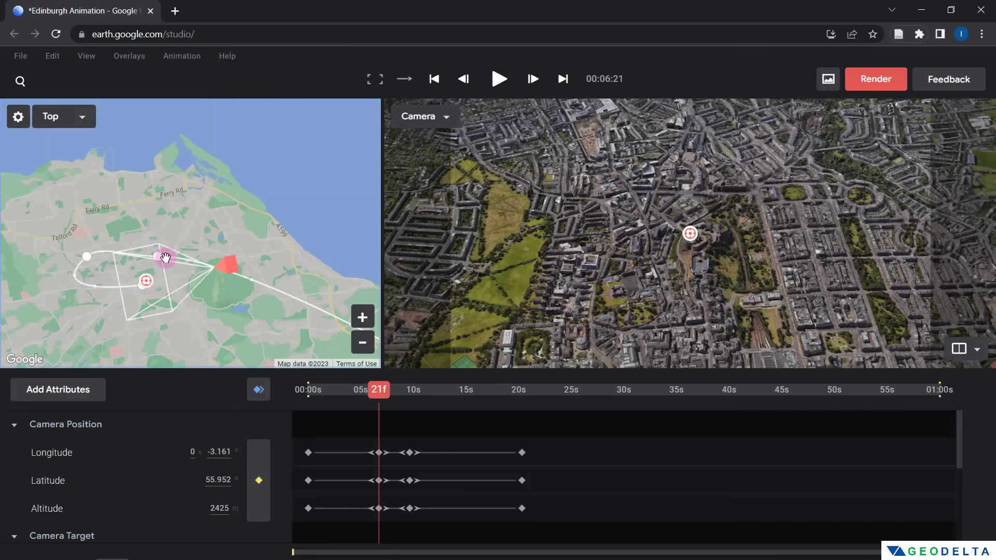
pyautogui.moveTo(157, 258)
pyautogui.mouseDown()
pyautogui.moveTo(154, 228)
pyautogui.moveTo(134, 235)
pyautogui.mouseUp()
# Smooth the arc around the castle by shifting the western path point slightly and setting the 00:06:21 camera to about longitude -3.205°, latitude 55.966°
pyautogui.moveTo(89, 256); pyautogui.dragTo(78, 256)
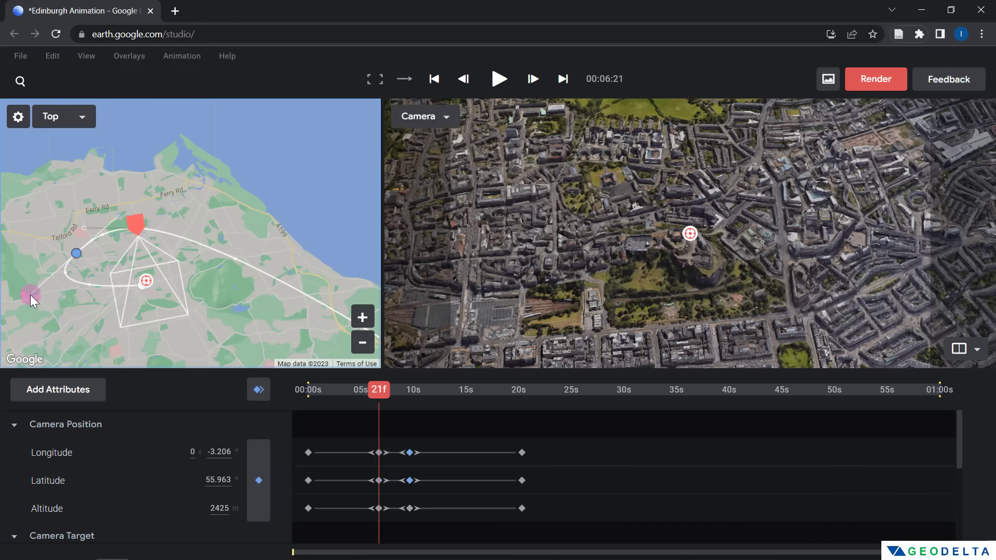
pyautogui.moveTo(30, 295); pyautogui.dragTo(71, 303)
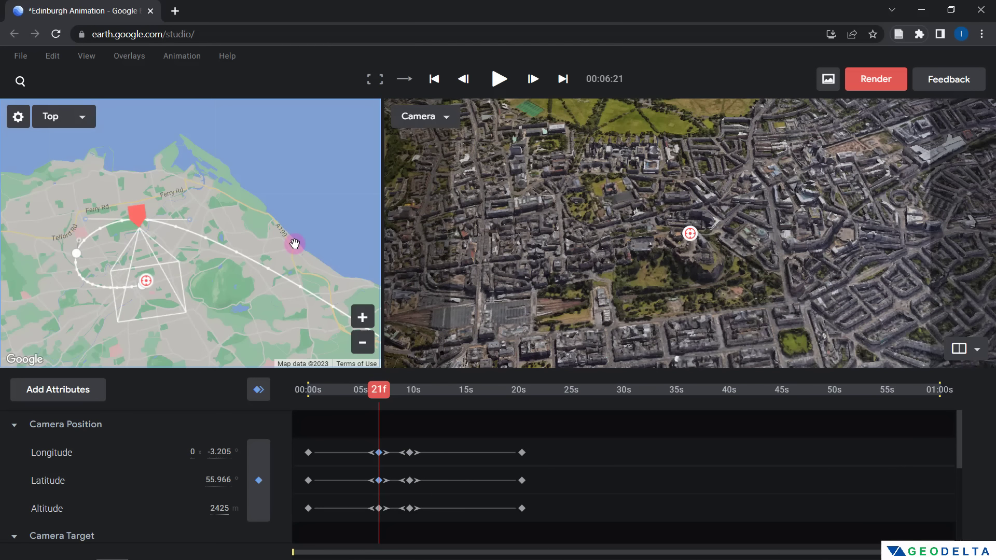
pyautogui.moveTo(294, 243); pyautogui.dragTo(285, 232)
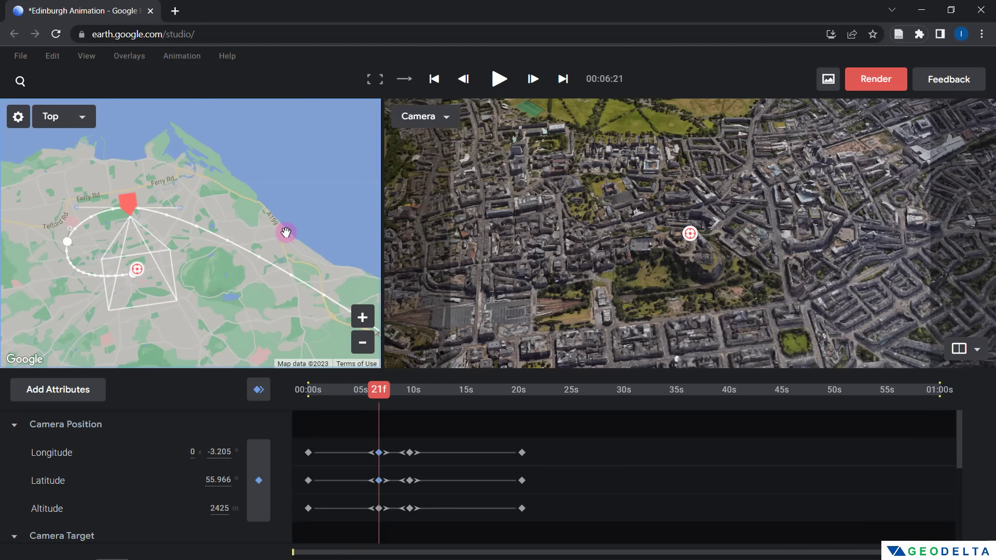
pyautogui.moveTo(286, 232); pyautogui.dragTo(297, 292)
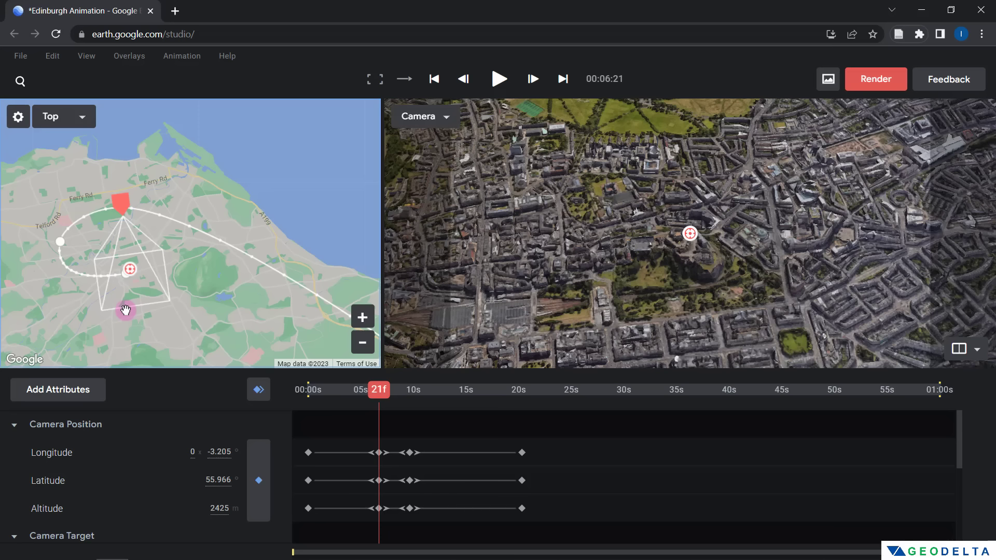
# Play the animation from 00:00 and pause at about 00:17:14 to check the curved flight around the castle
pyautogui.moveTo(381, 390); pyautogui.dragTo(291, 397)
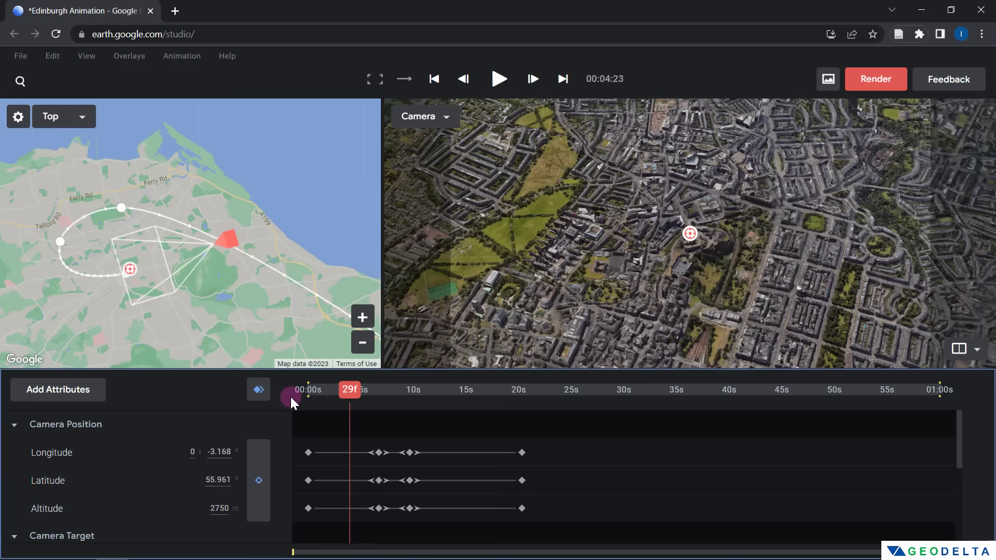
pyautogui.click(500, 79)
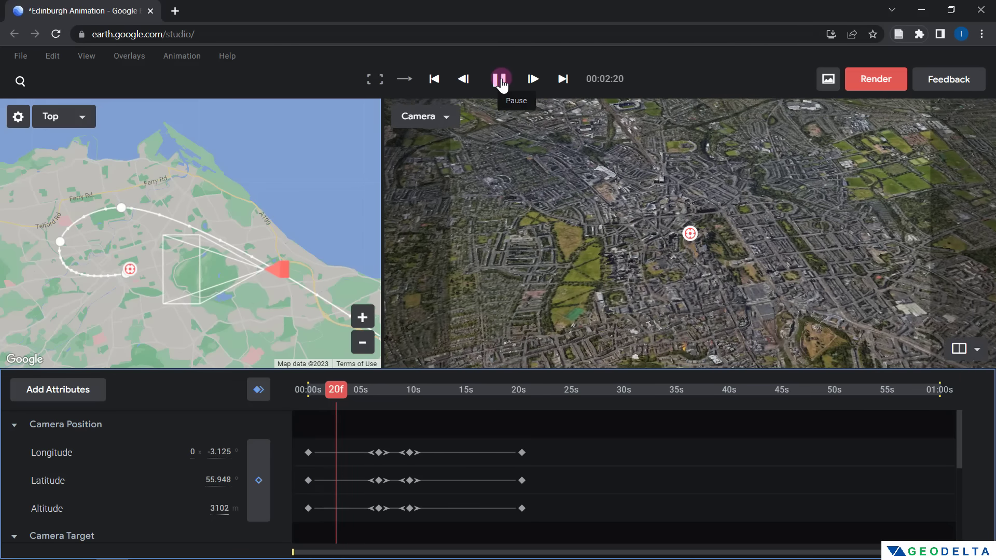
pyautogui.click(478, 500)
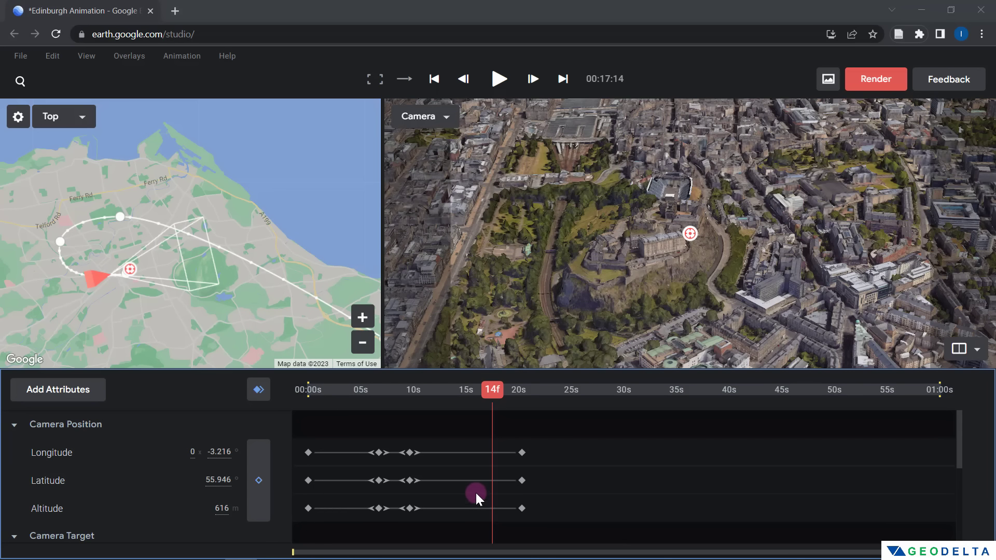
# Select the keyframes at 00:06:21 and 00:09:19 across all attributes and delete them
pyautogui.click(453, 444)
pyautogui.click(446, 426)
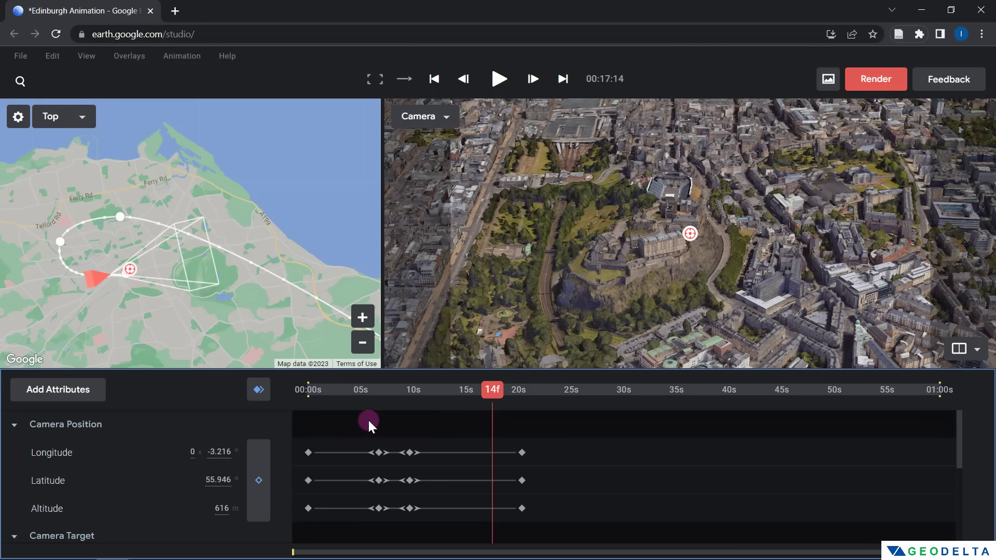
pyautogui.moveTo(362, 419); pyautogui.dragTo(424, 530)
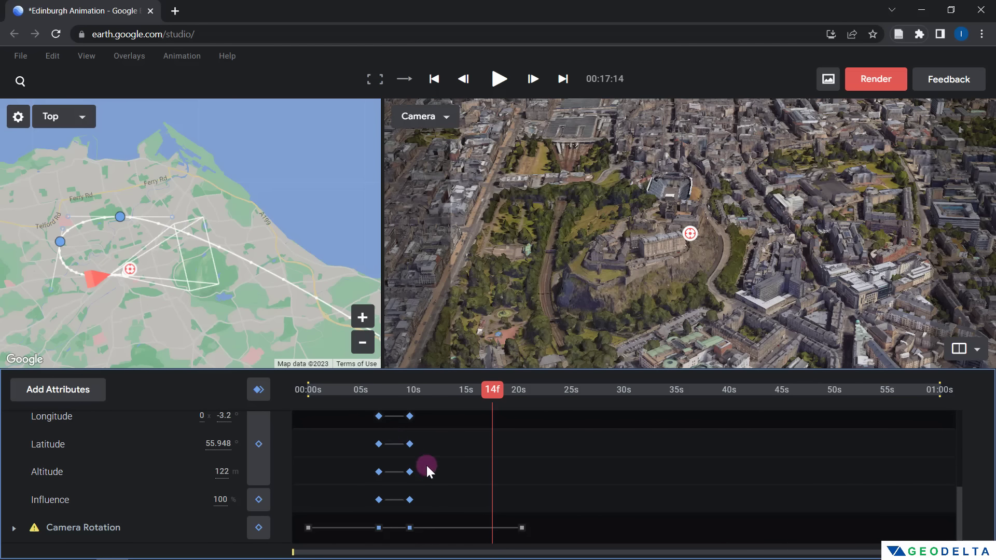
pyautogui.scroll(3, 425, 464)
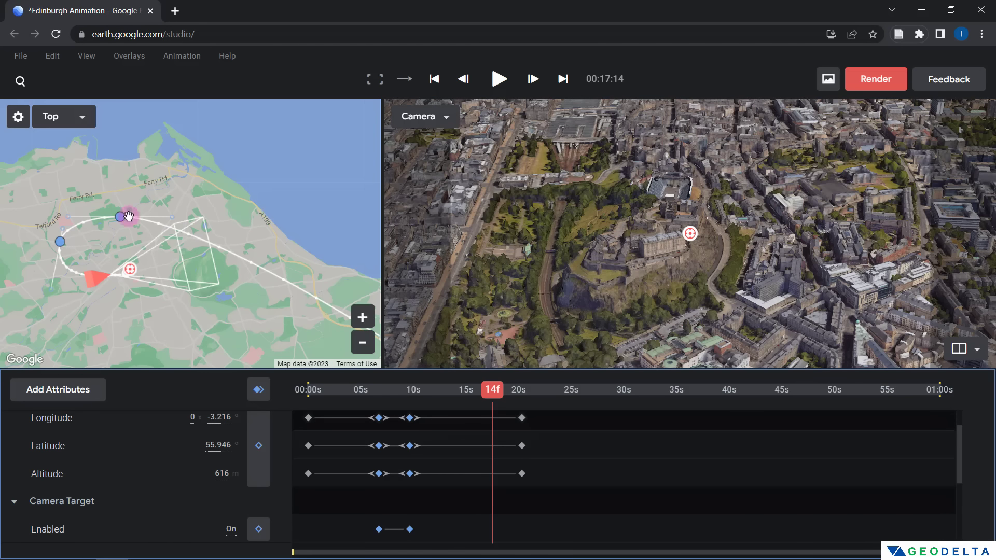
pyautogui.click(356, 411)
pyautogui.click(404, 445)
pyautogui.scroll(1, 446, 455)
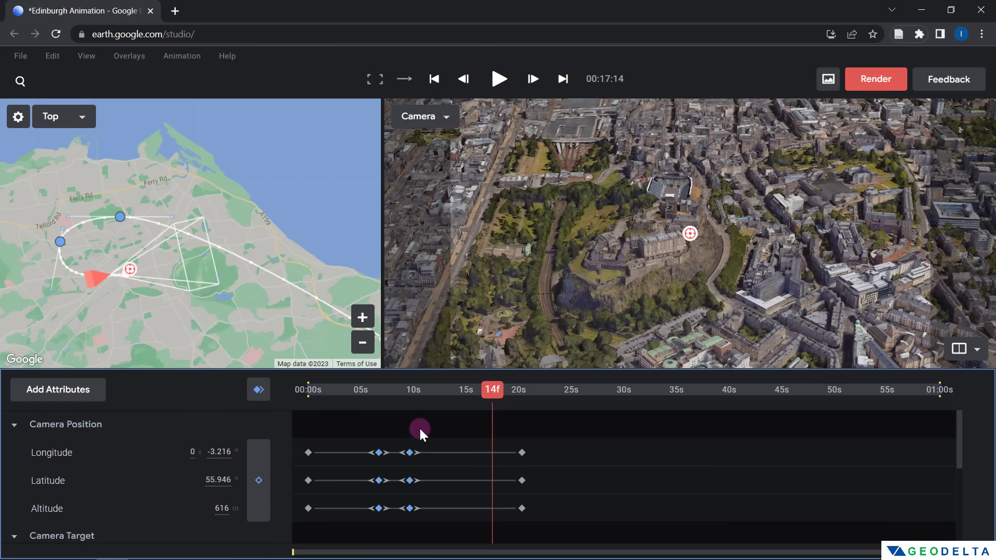
pyautogui.press('Delete')
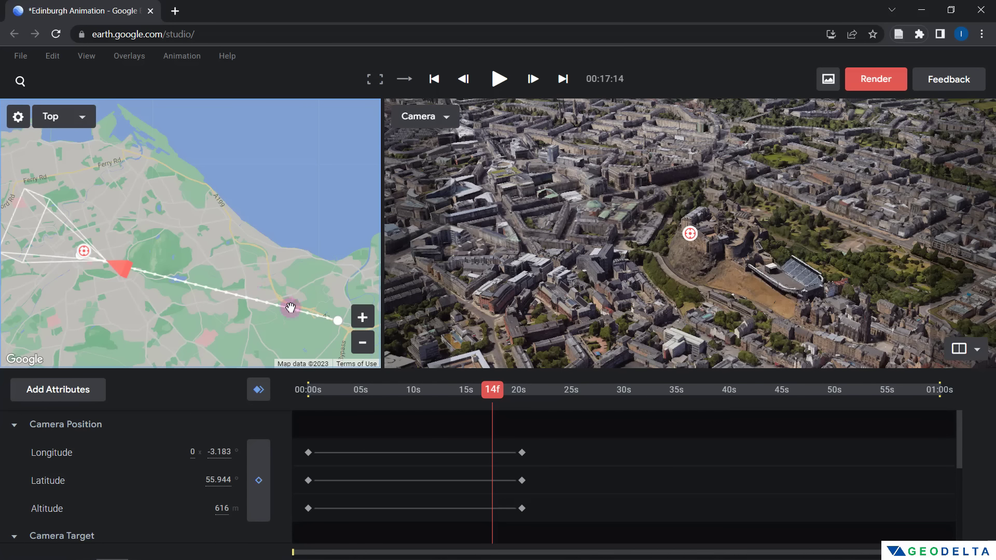
# Inspect the camera view and altitude at the first keyframe at 00:00 and the last keyframe at 00:20:09
pyautogui.moveTo(125, 271)
pyautogui.mouseDown()
pyautogui.moveTo(332, 328)
pyautogui.moveTo(313, 313)
pyautogui.moveTo(92, 259)
pyautogui.mouseUp()
pyautogui.click(307, 391)
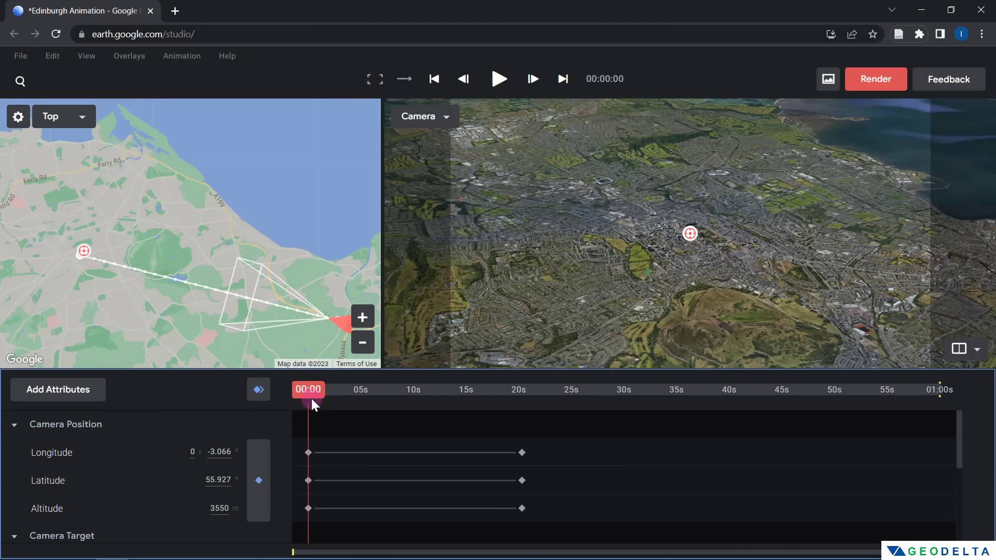
pyautogui.moveTo(312, 398)
pyautogui.mouseDown()
pyautogui.moveTo(701, 396)
pyautogui.moveTo(317, 400)
pyautogui.mouseUp()
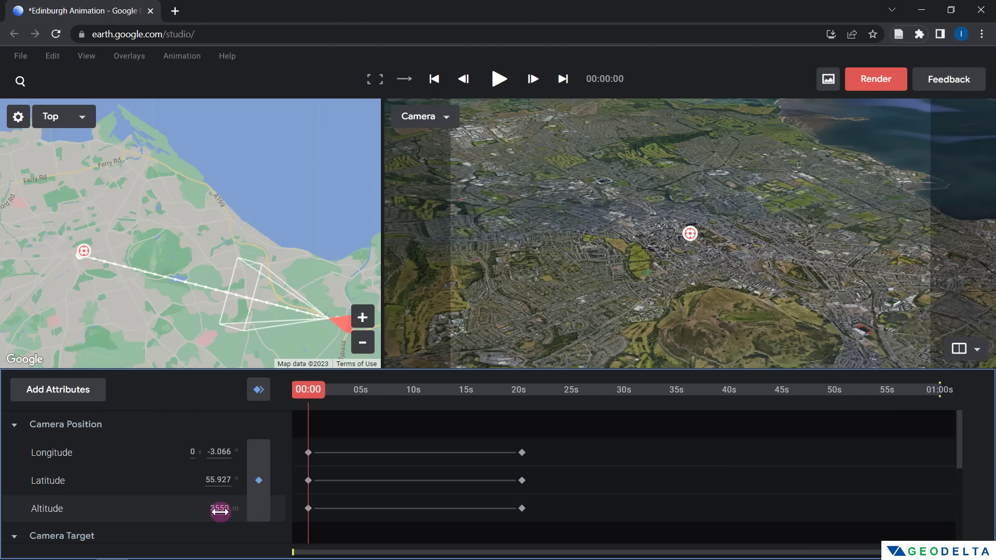
pyautogui.moveTo(299, 393); pyautogui.dragTo(522, 401)
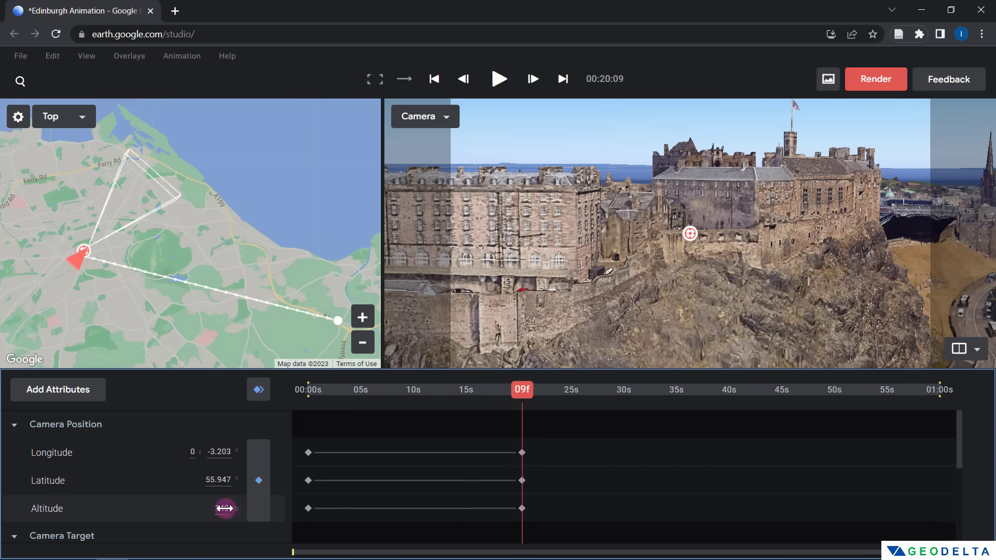
# At 00:06:02, fly the camera down toward the castle to about longitude -3.164°, latitude 55.943° and altitude 267 m
pyautogui.moveTo(522, 392); pyautogui.dragTo(373, 407)
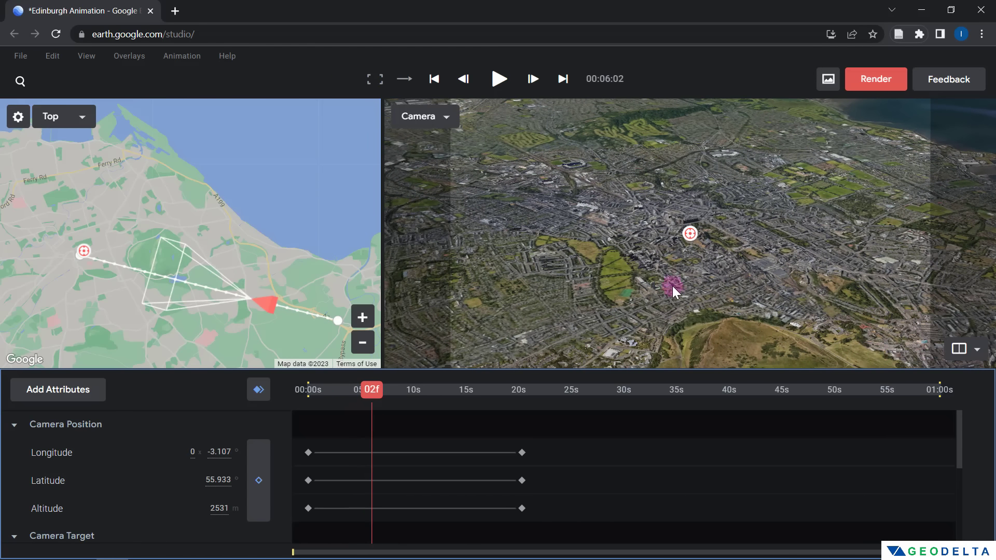
pyautogui.moveTo(673, 286); pyautogui.dragTo(639, 234)
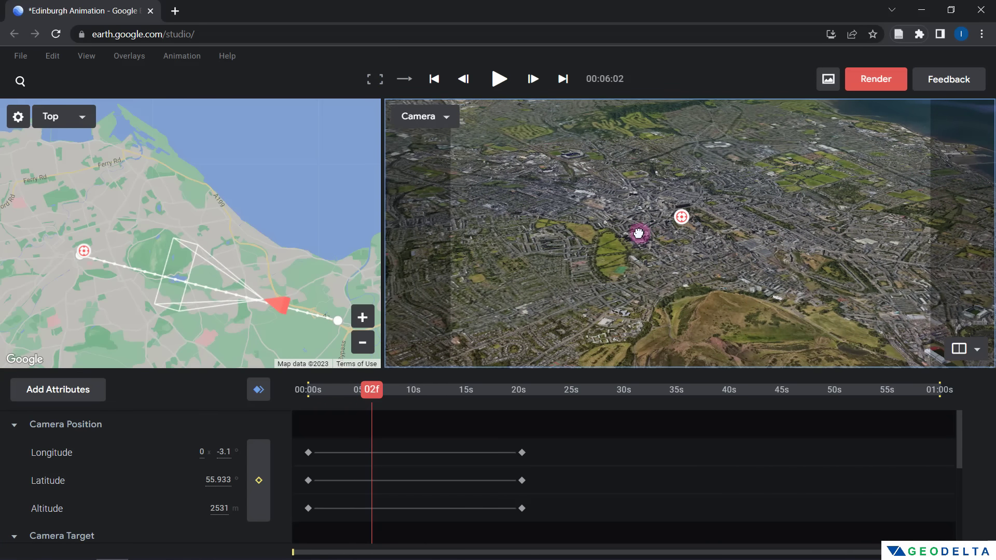
pyautogui.moveTo(697, 262); pyautogui.dragTo(692, 185)
pyautogui.moveTo(692, 274); pyautogui.dragTo(692, 346)
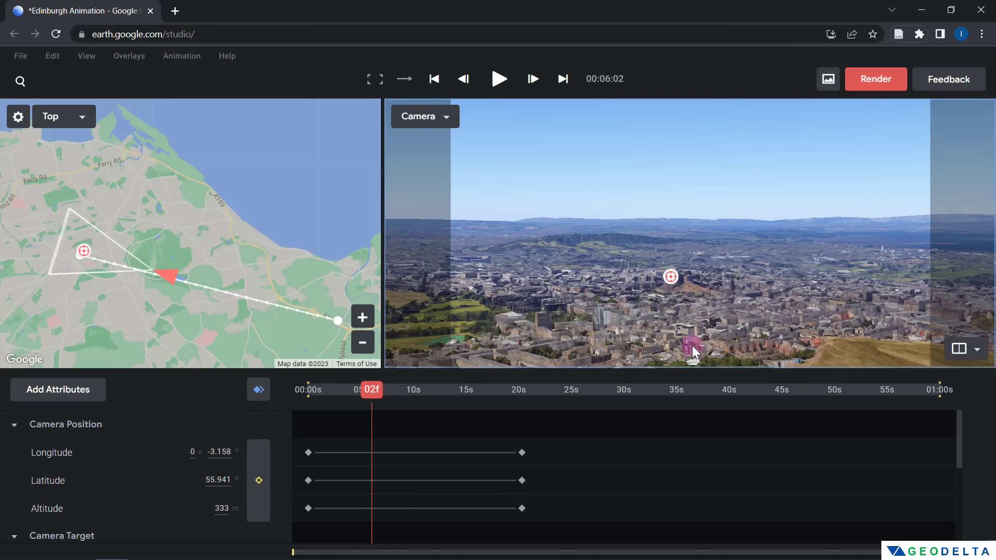
pyautogui.scroll(-5, 693, 342)
pyautogui.scroll(5, 692, 337)
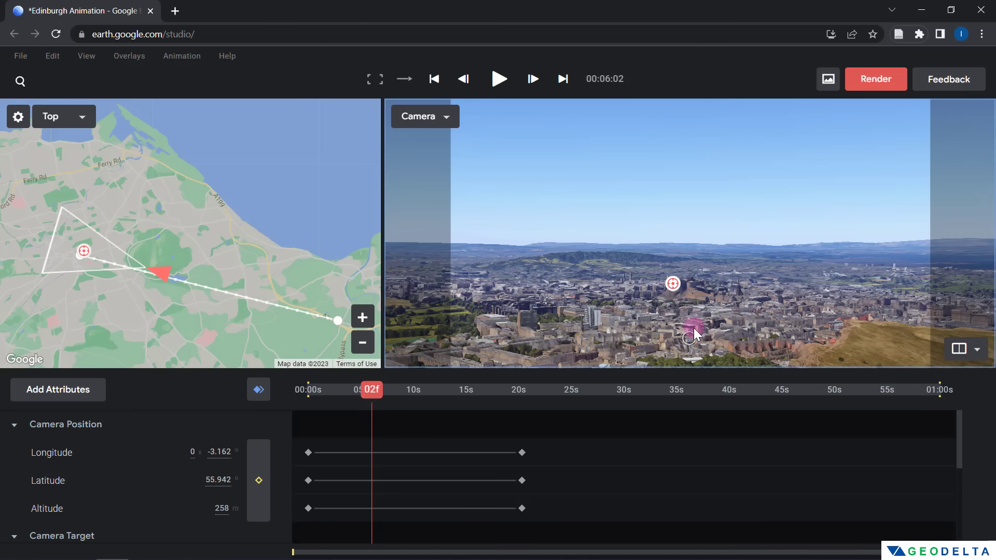
pyautogui.moveTo(693, 315); pyautogui.dragTo(692, 348, button='middle')
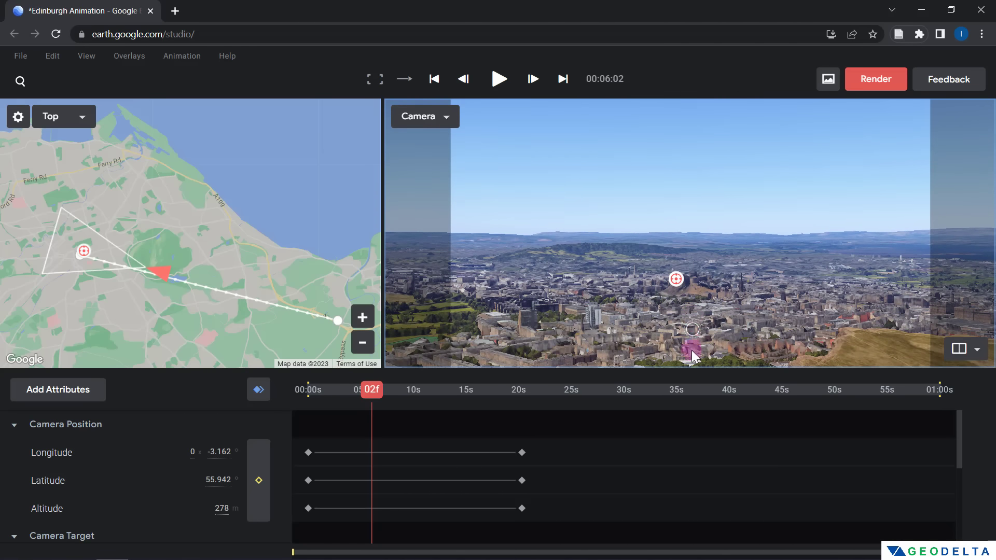
pyautogui.moveTo(692, 335); pyautogui.dragTo(691, 364)
pyautogui.moveTo(690, 345); pyautogui.dragTo(682, 329, button='middle')
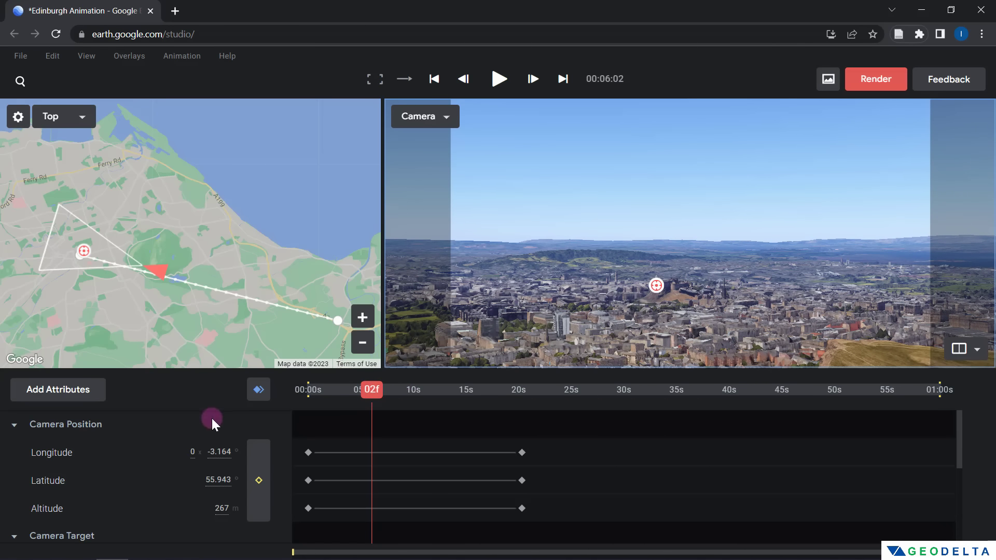
# Add keyframes for all attributes at 00:06:02 and 00:11:04
pyautogui.click(258, 390)
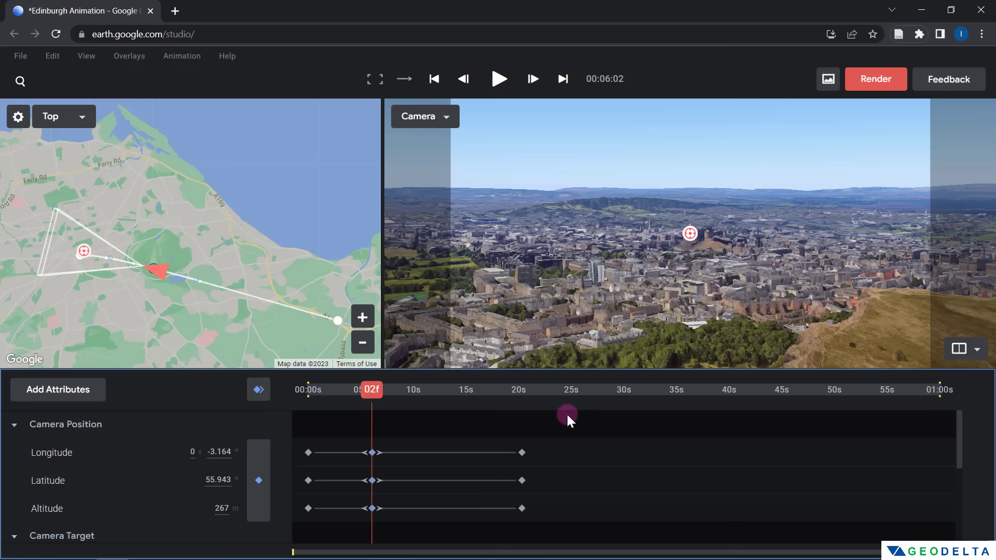
pyautogui.scroll(-5, 369, 465)
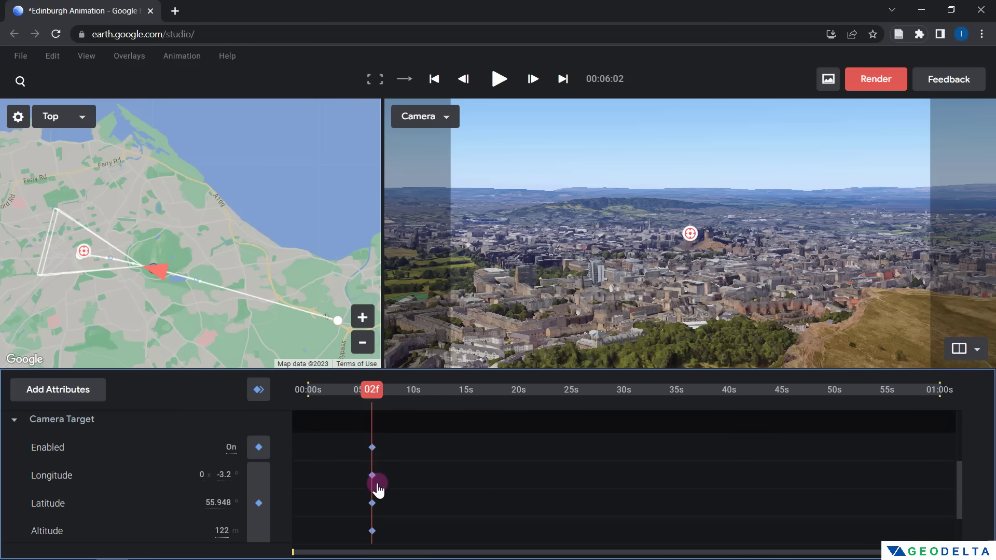
pyautogui.scroll(-1, 378, 493)
pyautogui.scroll(6, 378, 492)
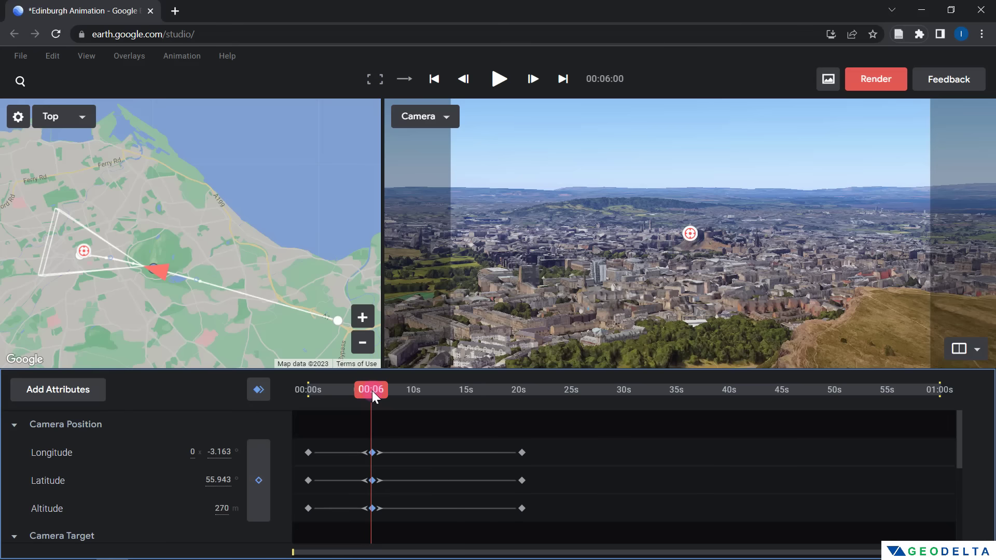
pyautogui.moveTo(372, 390); pyautogui.dragTo(425, 390)
pyautogui.click(431, 439)
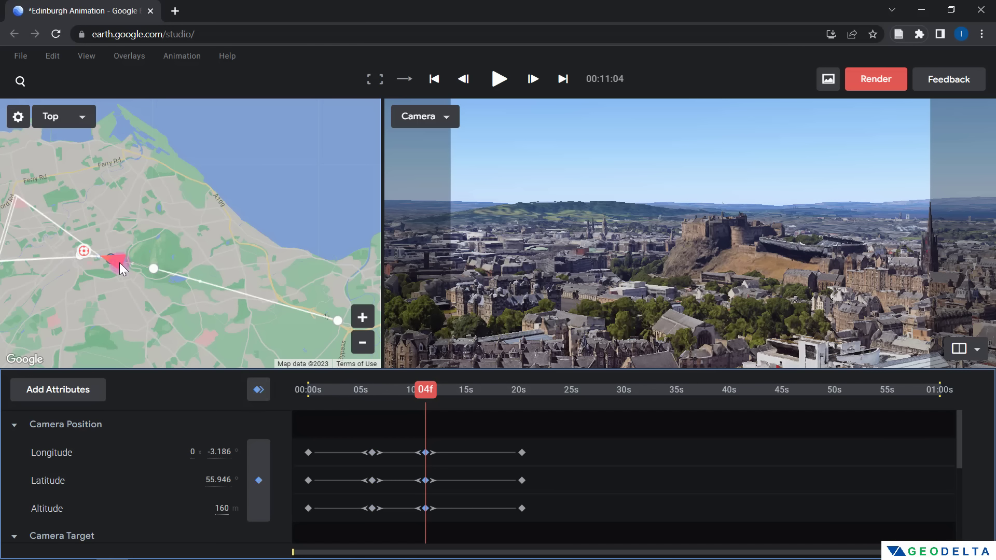
# On the Top map, place the 00:11:04 point west of the castle at about -3.221°, 55.946°, and the 00:06:02 point north of it
pyautogui.moveTo(115, 262); pyautogui.dragTo(153, 303)
pyautogui.moveTo(112, 260)
pyautogui.mouseDown()
pyautogui.moveTo(107, 232)
pyautogui.moveTo(65, 222)
pyautogui.mouseUp()
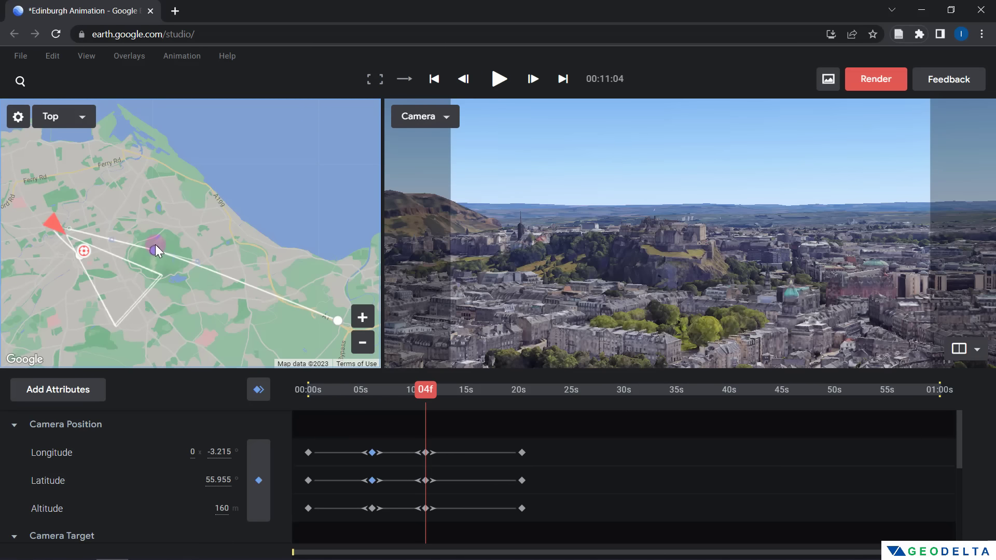
pyautogui.moveTo(134, 220); pyautogui.dragTo(124, 219)
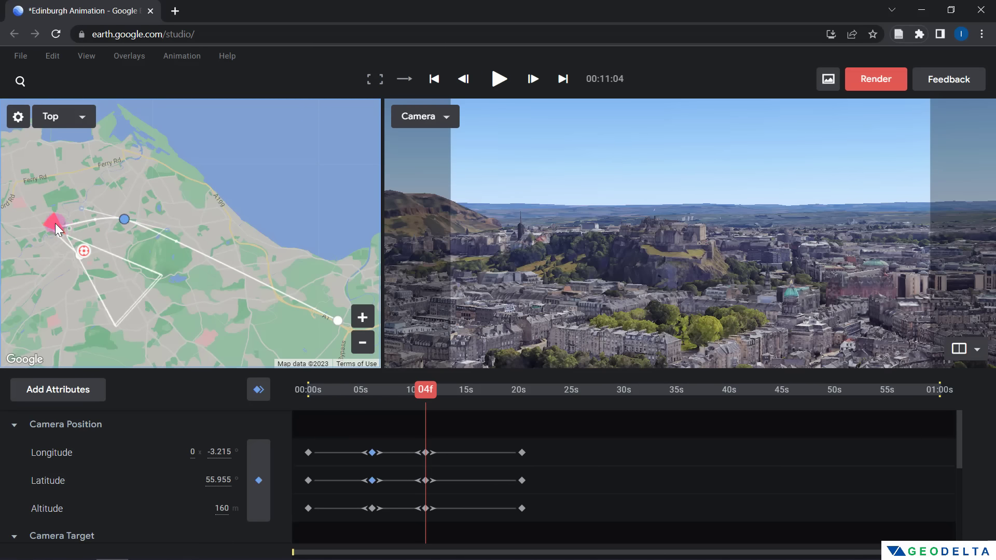
pyautogui.moveTo(55, 223)
pyautogui.mouseDown()
pyautogui.moveTo(77, 227)
pyautogui.moveTo(56, 226)
pyautogui.moveTo(52, 242)
pyautogui.moveTo(73, 235)
pyautogui.moveTo(77, 219)
pyautogui.moveTo(55, 228)
pyautogui.moveTo(42, 254)
pyautogui.moveTo(127, 222)
pyautogui.moveTo(41, 284)
pyautogui.moveTo(54, 278)
pyautogui.moveTo(45, 260)
pyautogui.moveTo(36, 276)
pyautogui.moveTo(51, 292)
pyautogui.moveTo(80, 295)
pyautogui.moveTo(70, 288)
pyautogui.mouseUp()
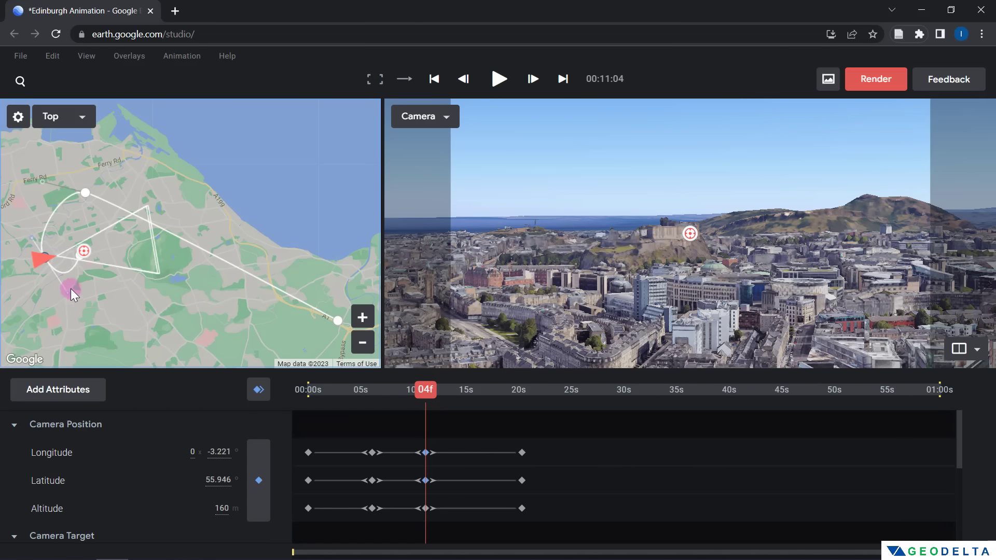
pyautogui.moveTo(43, 182); pyautogui.dragTo(81, 233)
pyautogui.click(442, 420)
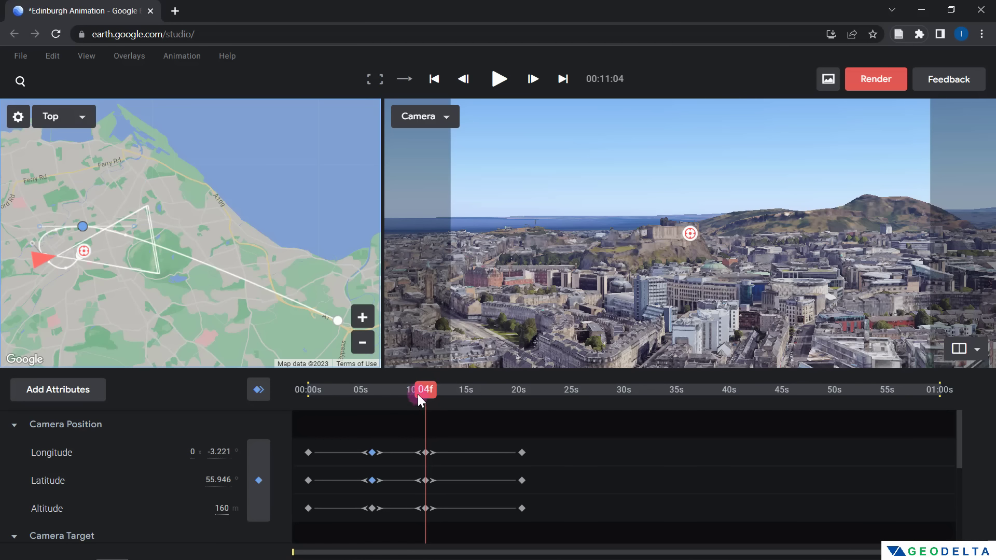
# Play the animation from 00:00 and pause at about 00:15:07 to check the low curve around the castle
pyautogui.moveTo(418, 394); pyautogui.dragTo(285, 392)
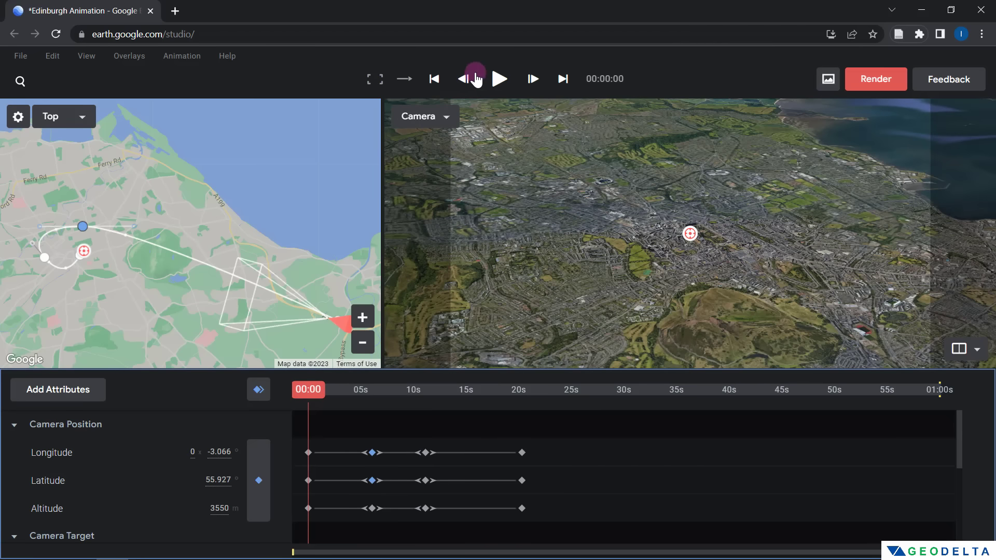
pyautogui.click(498, 78)
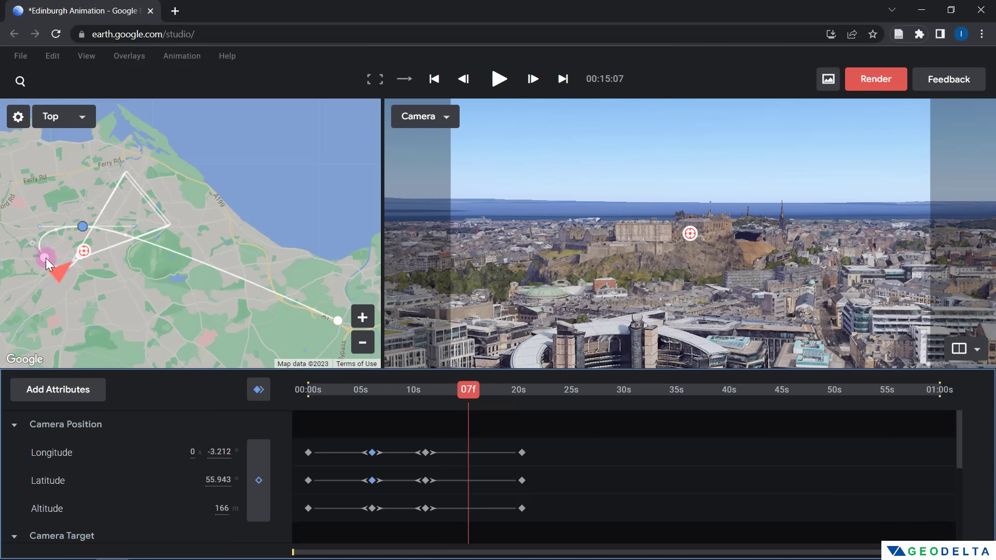
# Tighten the path on the Top map by pulling the 00:06:02, 00:11:04 and final keyframe points closer around the castle
pyautogui.moveTo(48, 257); pyautogui.dragTo(90, 232)
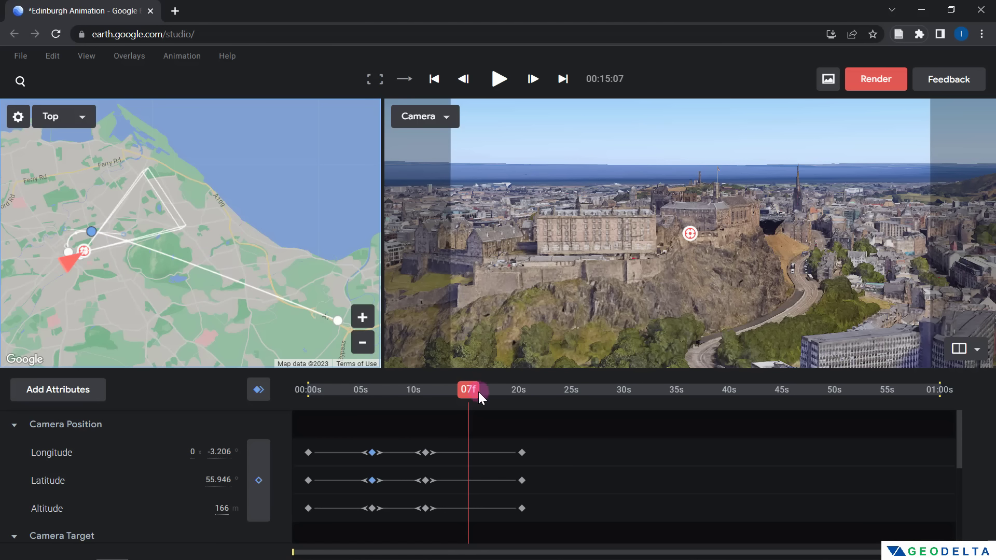
pyautogui.moveTo(479, 391); pyautogui.dragTo(289, 394)
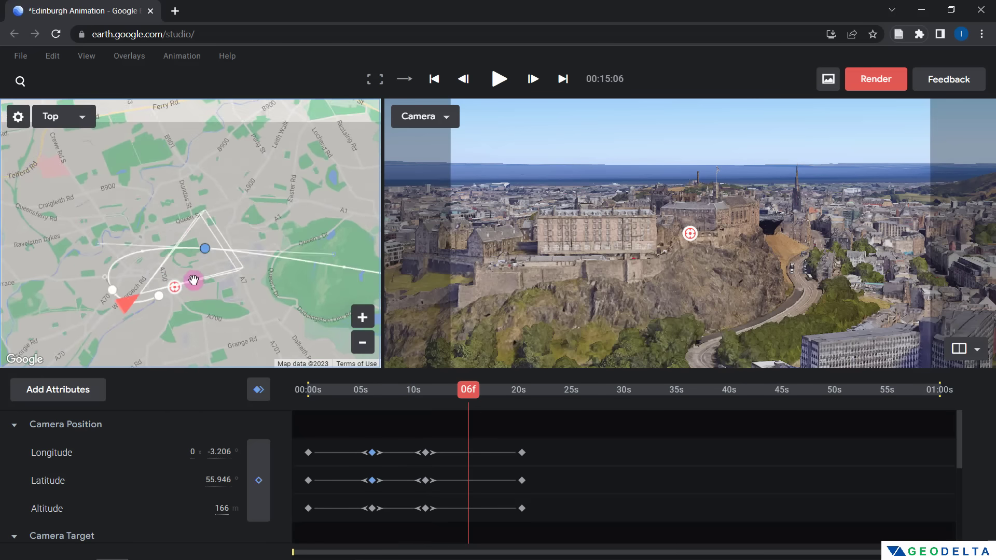
pyautogui.scroll(5, 194, 282)
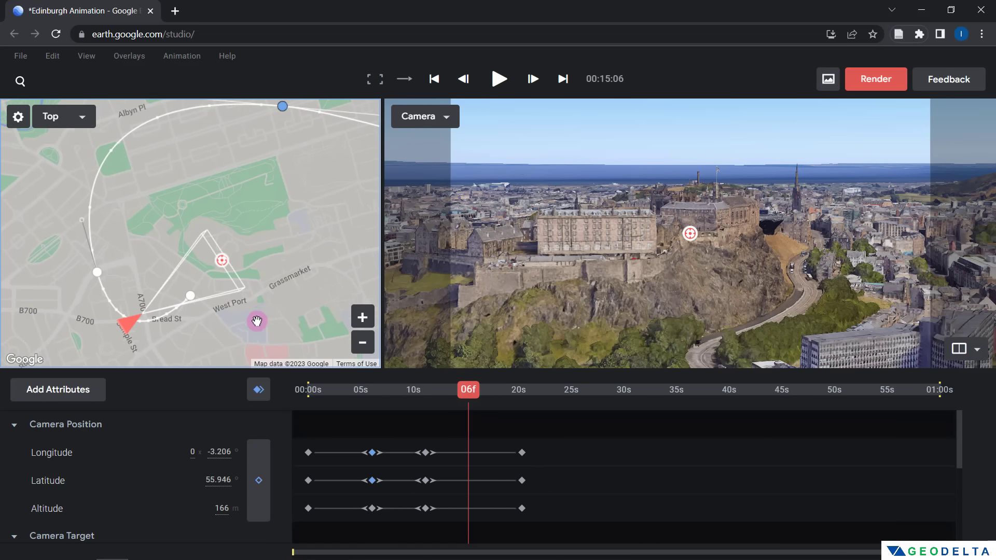
pyautogui.moveTo(280, 114); pyautogui.dragTo(164, 193)
pyautogui.moveTo(132, 266); pyautogui.dragTo(158, 262)
pyautogui.moveTo(186, 301); pyautogui.dragTo(213, 284)
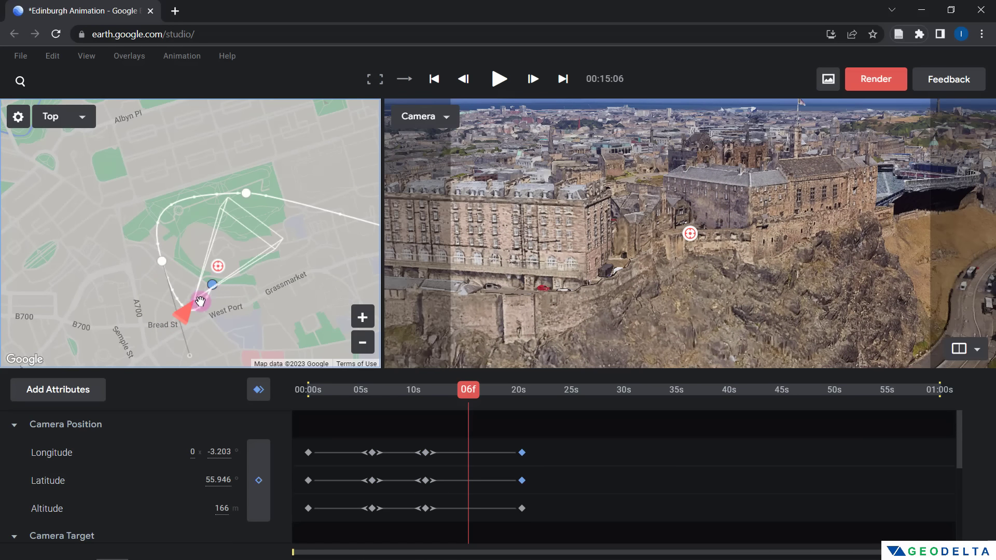
# Play the animation from 00:00 and pause at 00:08:03 to check the tightened flight past the castle
pyautogui.moveTo(322, 394)
pyautogui.mouseDown()
pyautogui.moveTo(330, 390)
pyautogui.moveTo(331, 403)
pyautogui.mouseUp()
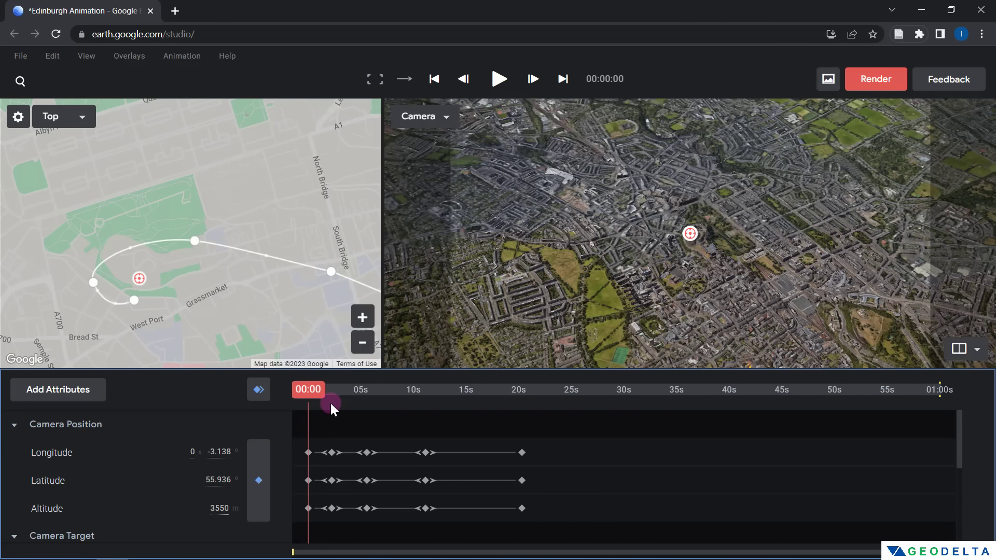
pyautogui.press('space')
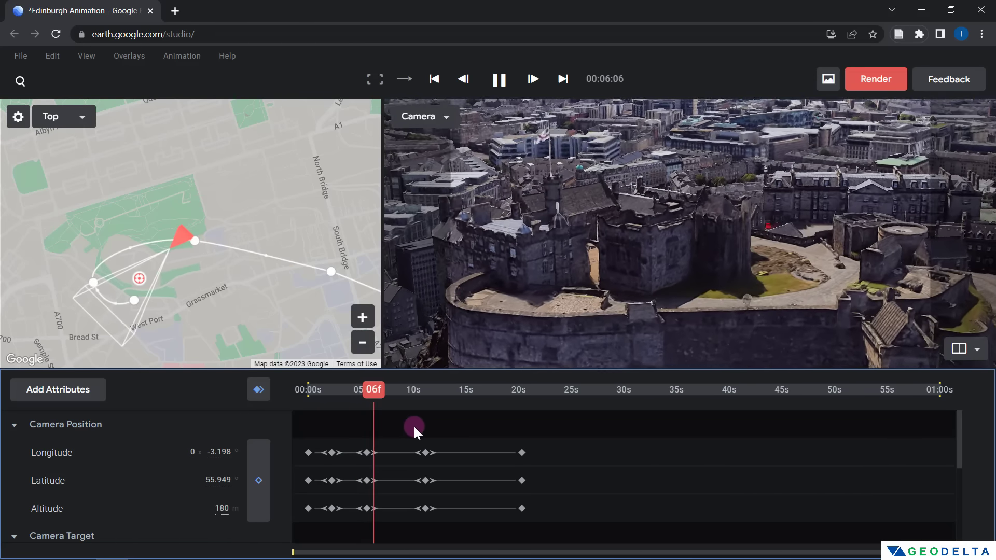
pyautogui.press('space')
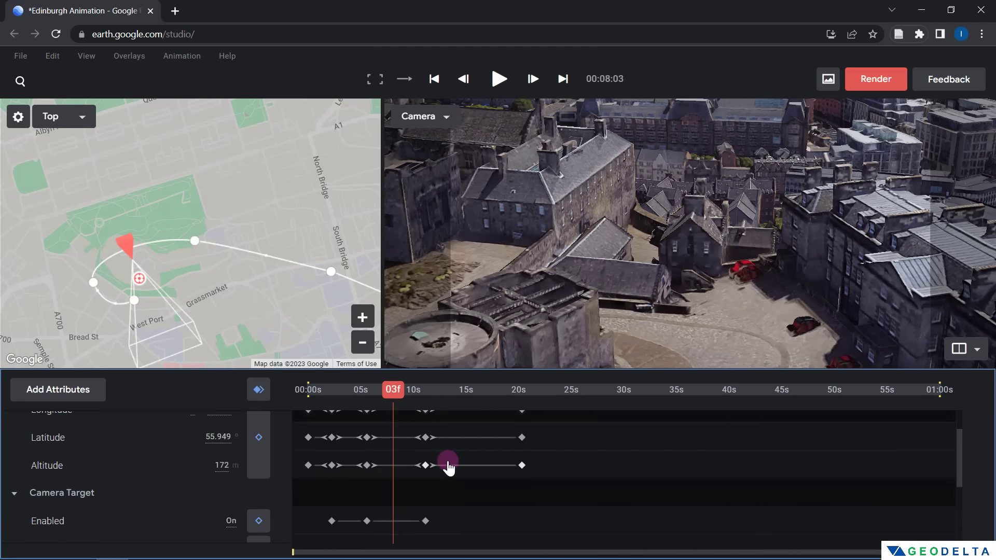
# Select the keyframes at 00:11:04 across the attributes and move them earlier to about 9 seconds
pyautogui.scroll(1, 444, 459)
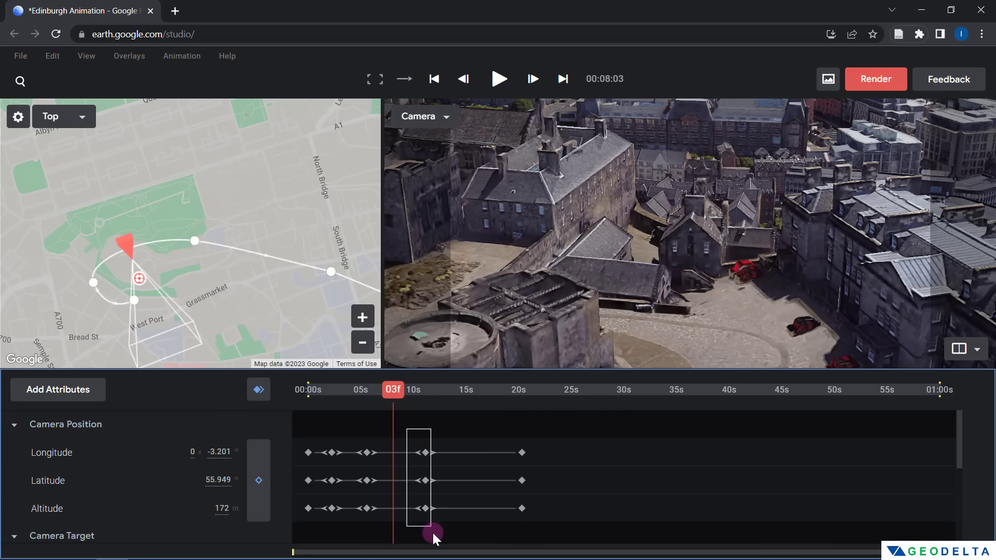
pyautogui.moveTo(432, 531); pyautogui.dragTo(437, 535)
pyautogui.scroll(4, 454, 469)
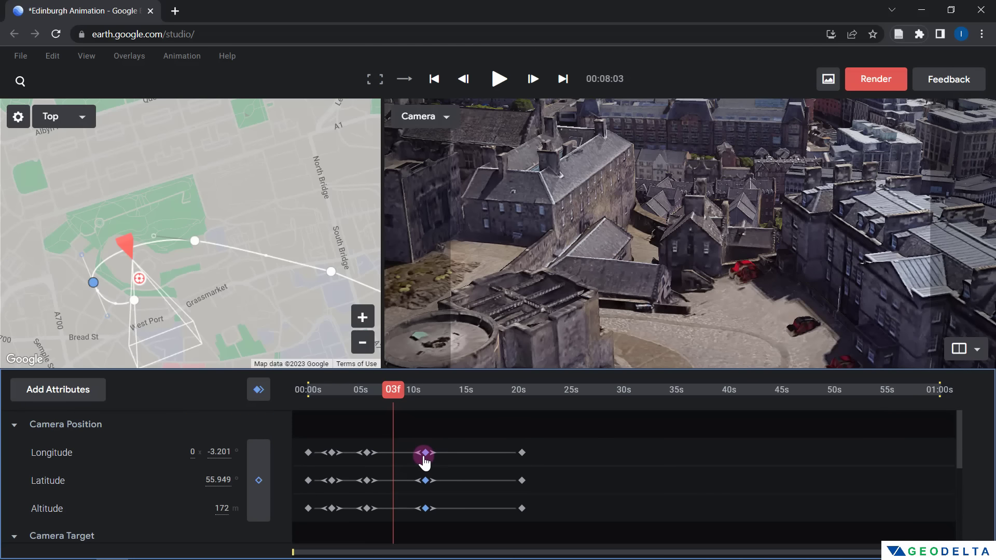
pyautogui.moveTo(411, 459); pyautogui.dragTo(405, 460)
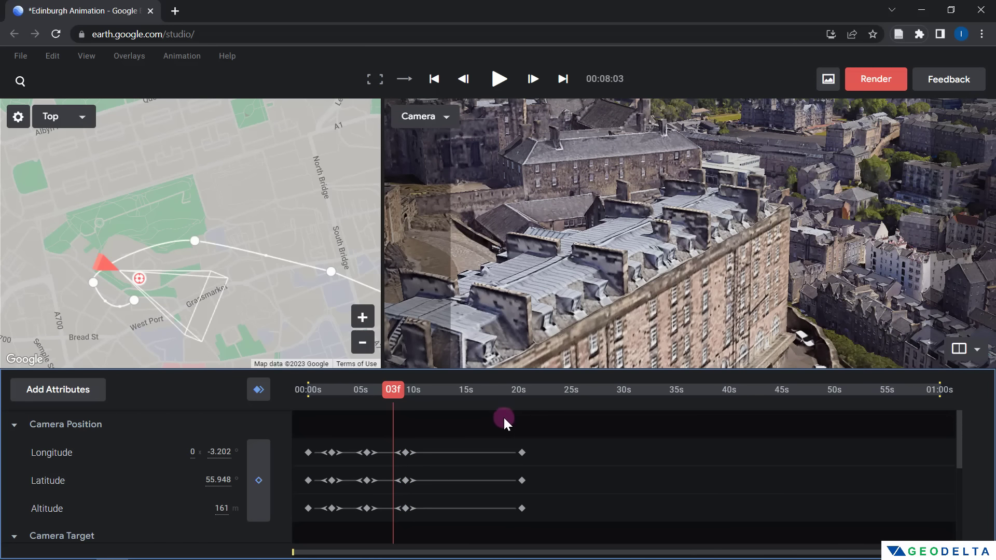
# Select the final keyframes at 00:20:09 and move them earlier to about 15 seconds
pyautogui.moveTo(503, 415); pyautogui.dragTo(538, 537)
pyautogui.scroll(5, 543, 498)
pyautogui.moveTo(526, 459); pyautogui.dragTo(482, 460)
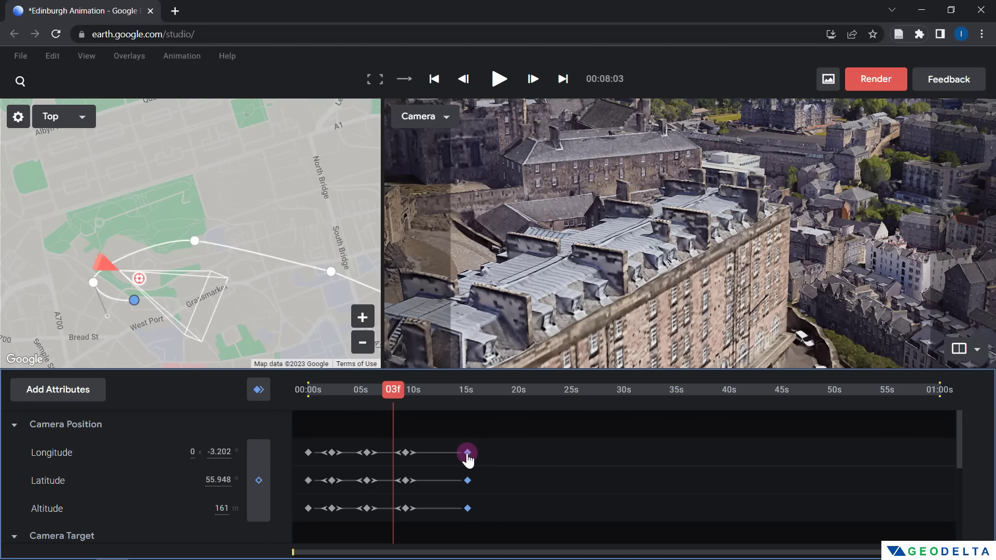
# Replay the shortened animation to check its speed, and move the playhead to 00:13:03
pyautogui.moveTo(386, 389); pyautogui.dragTo(351, 389)
pyautogui.press('space')
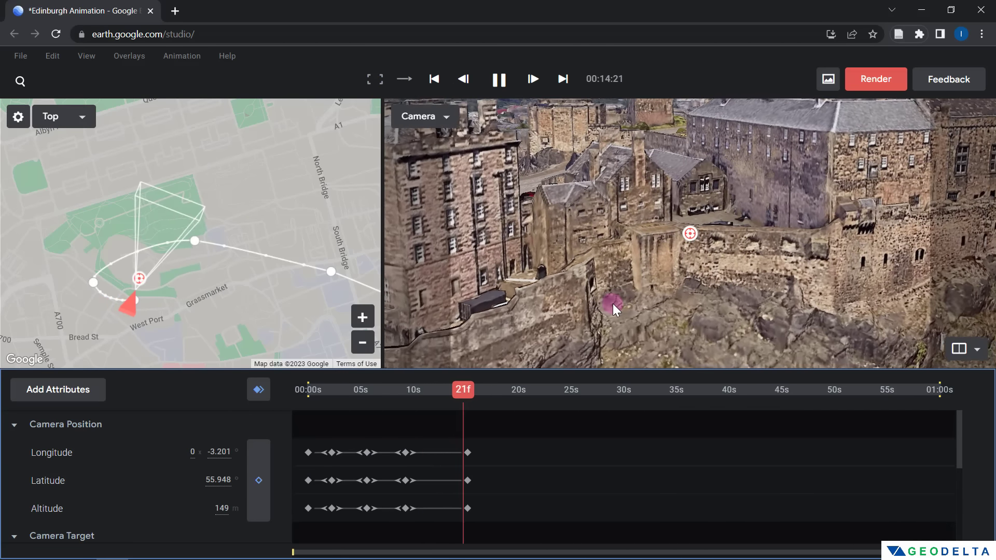
pyautogui.click(447, 389)
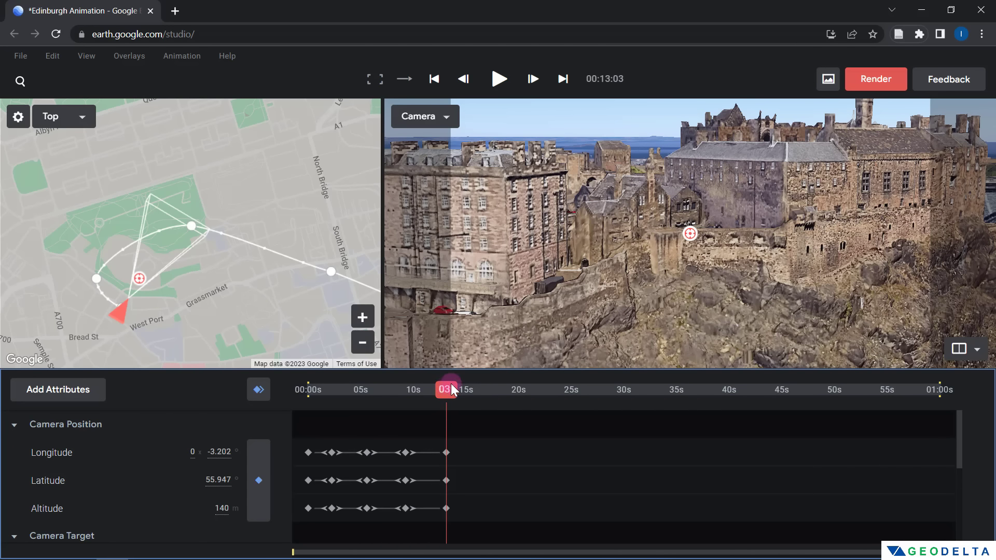
# Add a keyframe for all attributes at 00:14:12, holding the castle view, and return the playhead to 00:12:29
pyautogui.click(451, 388)
pyautogui.moveTo(452, 389); pyautogui.dragTo(452, 389)
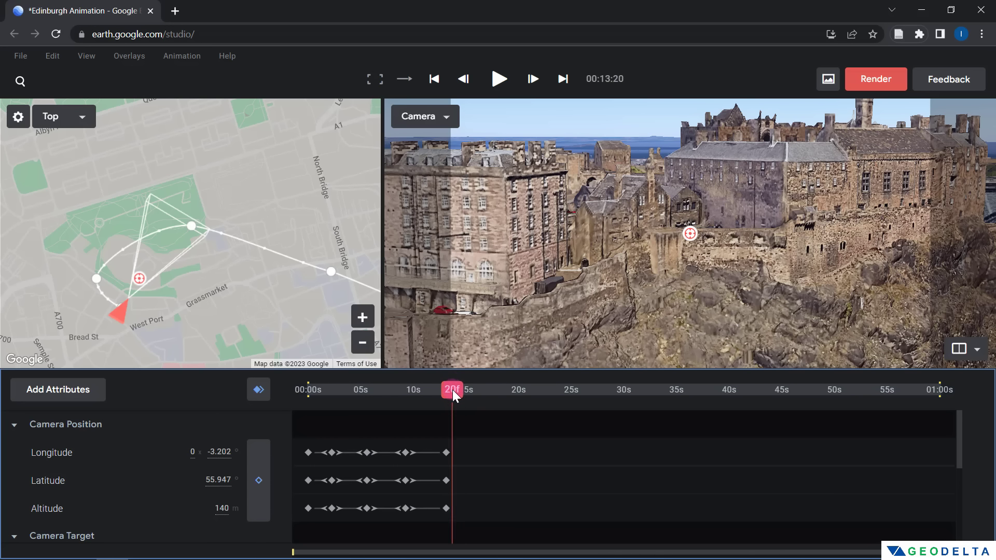
pyautogui.moveTo(453, 390); pyautogui.dragTo(461, 390)
pyautogui.moveTo(457, 394)
pyautogui.mouseDown()
pyautogui.moveTo(447, 397)
pyautogui.moveTo(459, 397)
pyautogui.mouseUp()
pyautogui.click(258, 390)
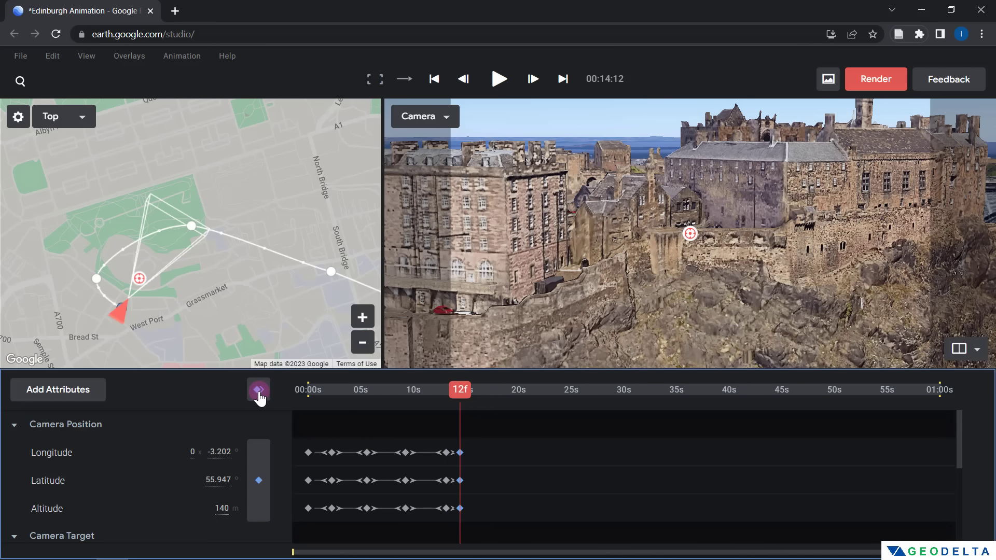
pyautogui.click(445, 397)
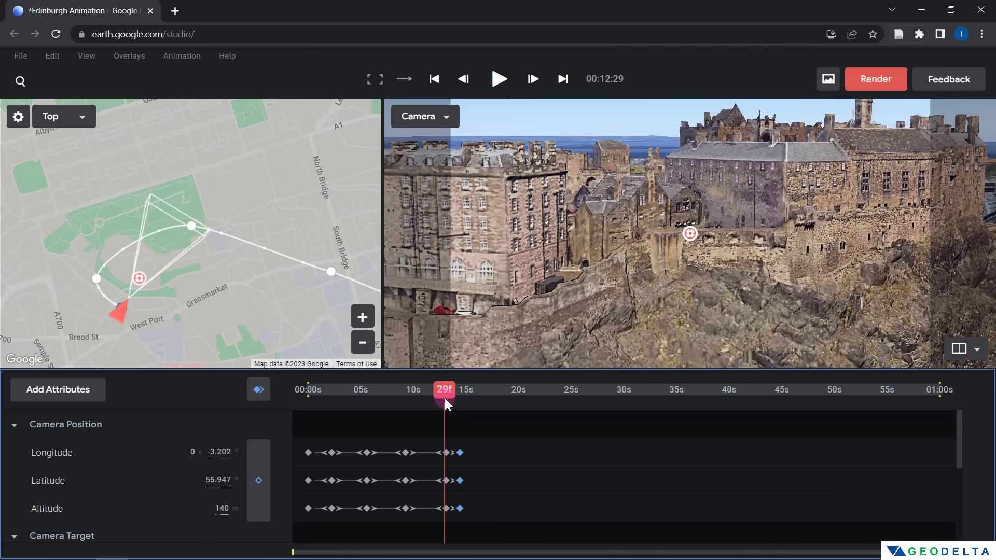
# At 00:24:22, frame the castle from overhead at an altitude of 1503 m and keyframe all attributes
pyautogui.moveTo(444, 397); pyautogui.dragTo(459, 406)
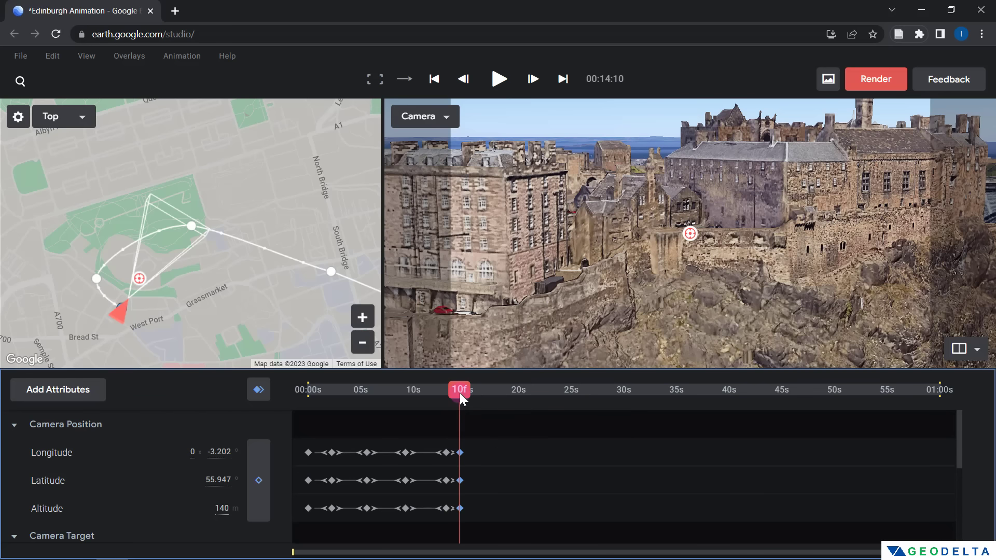
pyautogui.moveTo(460, 393); pyautogui.dragTo(609, 399)
pyautogui.moveTo(782, 231); pyautogui.dragTo(669, 336)
pyautogui.scroll(-5, 779, 267)
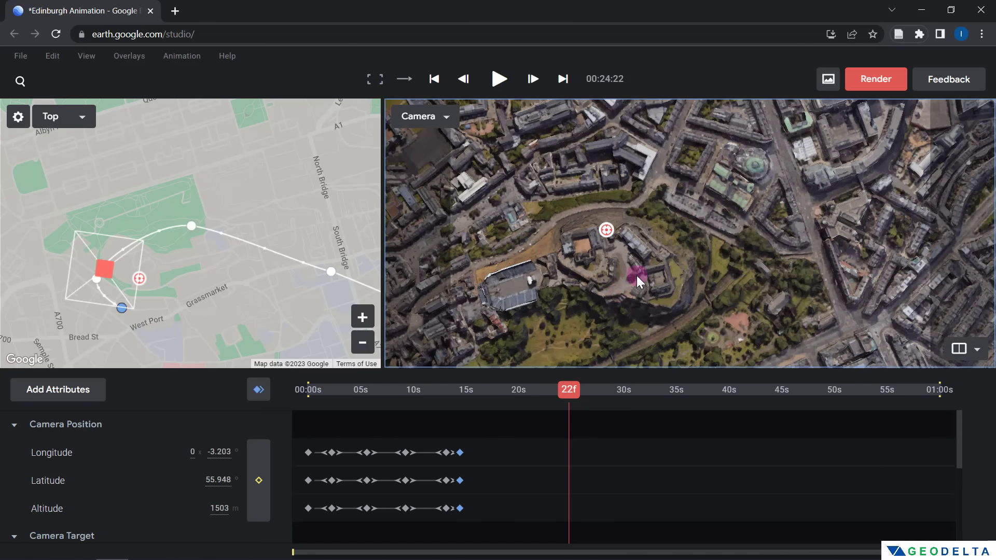
pyautogui.moveTo(634, 279); pyautogui.dragTo(633, 320)
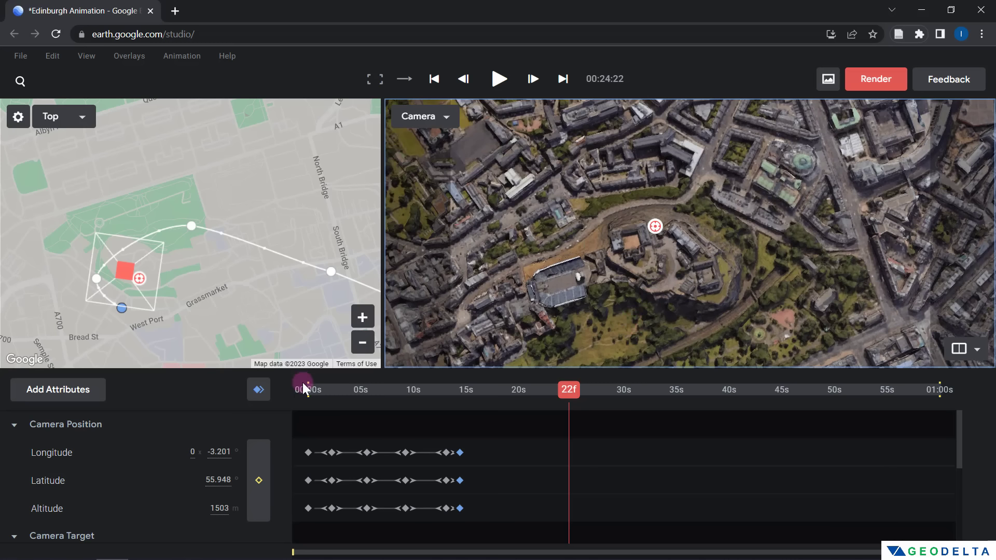
pyautogui.click(259, 390)
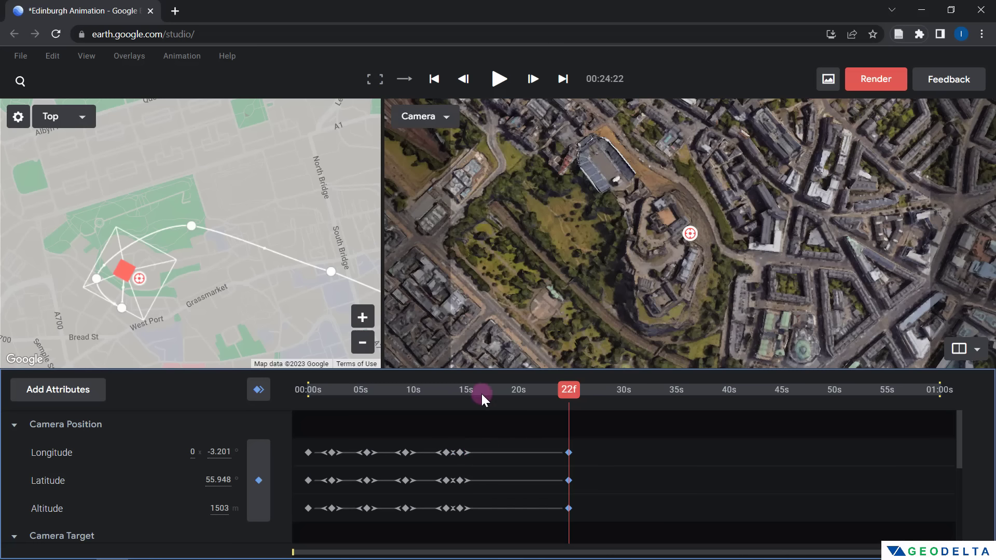
# Replay the rise from the castle wall to the overhead view to check the camera movement
pyautogui.moveTo(459, 390); pyautogui.dragTo(440, 395)
pyautogui.click(497, 81)
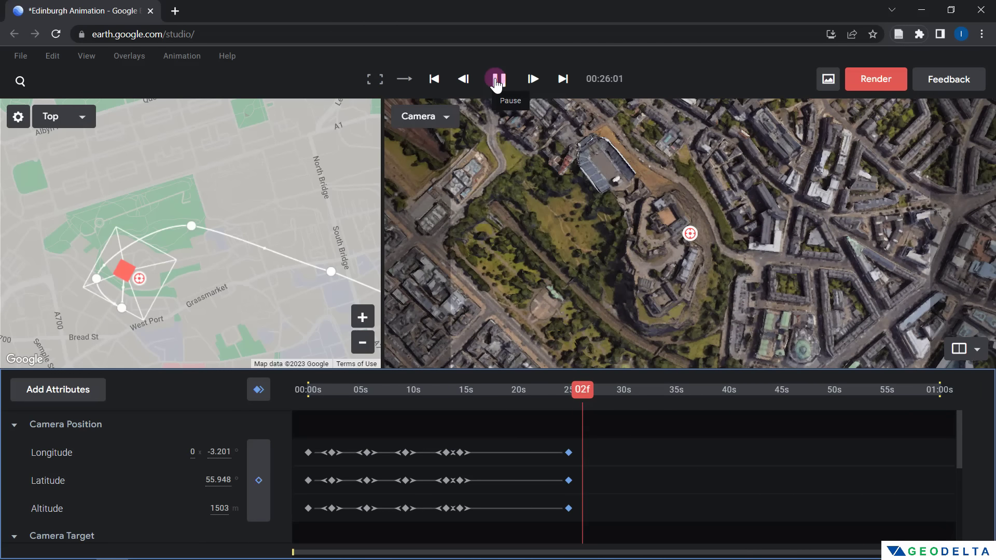
pyautogui.click(494, 80)
# Move the playhead to 00:25:13 and undo the overhead keyframe
pyautogui.click(576, 397)
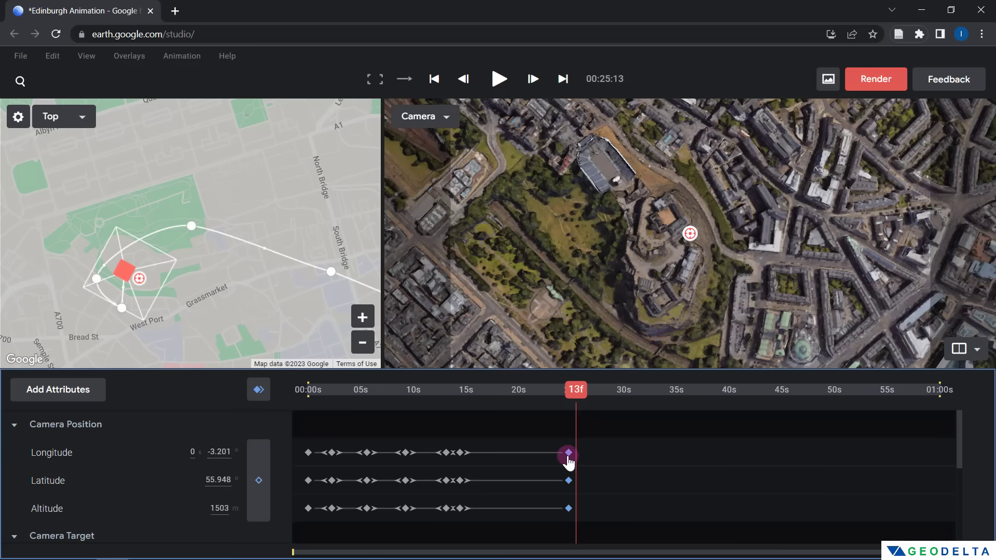
pyautogui.click(52, 56)
pyautogui.click(65, 85)
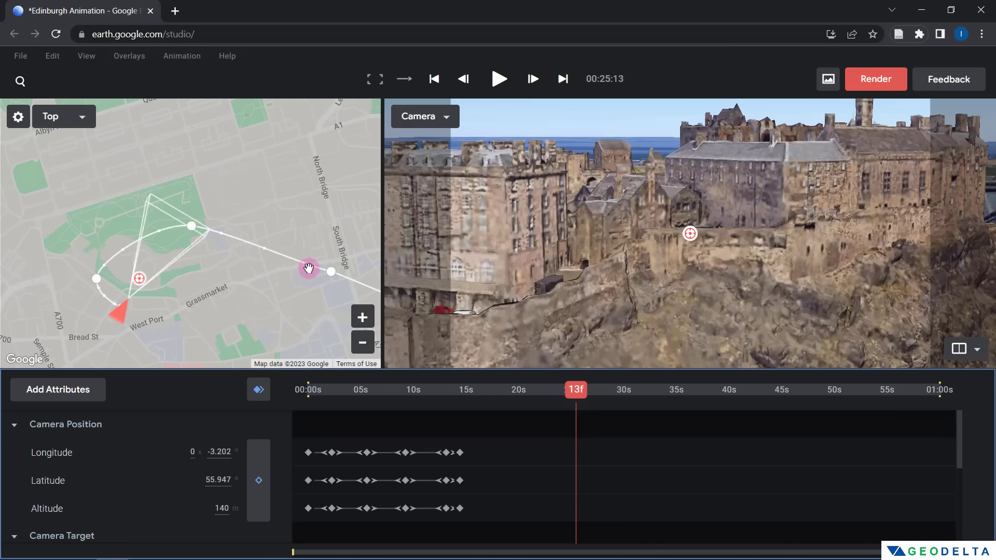
# Frame an overhead view of the castle at an altitude of 1260 m and keyframe all attributes at 00:25:13
pyautogui.keyDown('shift'); pyautogui.moveTo(684, 283); pyautogui.dragTo(661, 253); pyautogui.keyUp('shift')
pyautogui.scroll(-8, 661, 254)
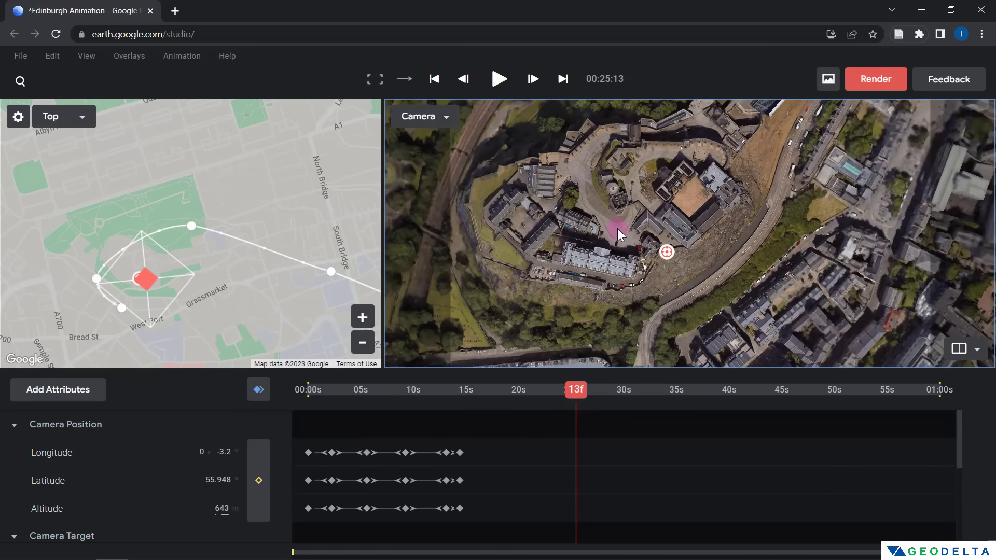
pyautogui.keyDown('shift'); pyautogui.moveTo(771, 252); pyautogui.dragTo(663, 256); pyautogui.keyUp('shift')
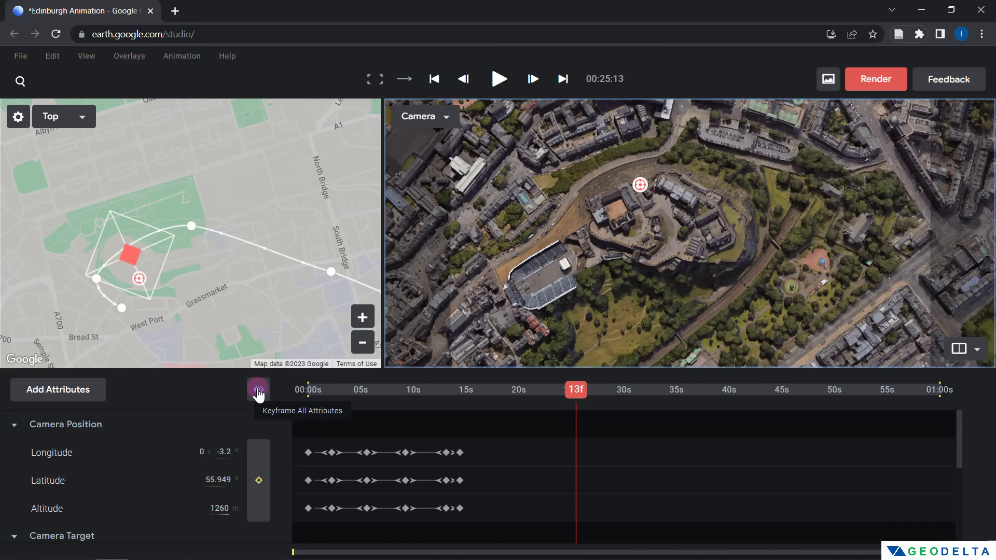
pyautogui.click(258, 393)
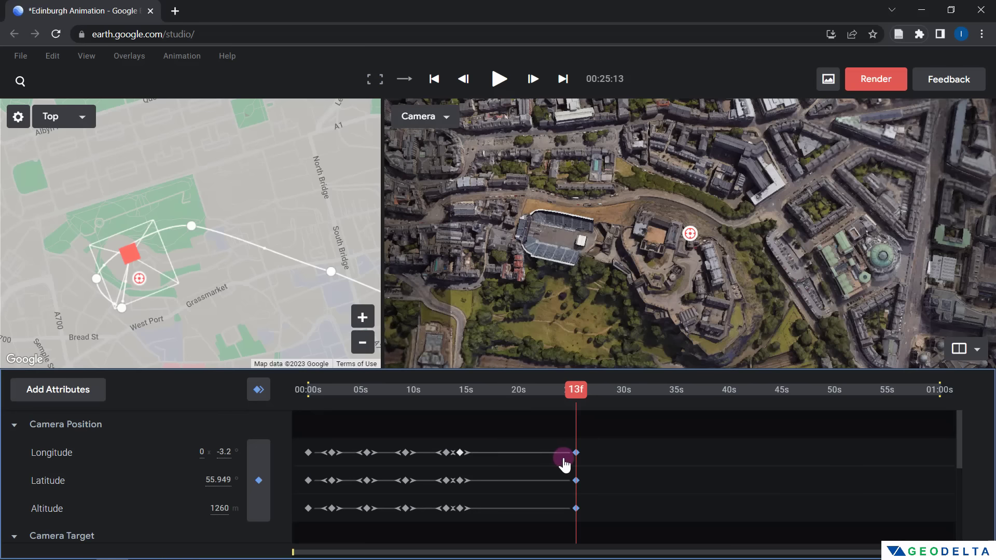
# Replay the animation from about 14 seconds to check the new rise to the overhead view
pyautogui.click(454, 394)
pyautogui.click(501, 83)
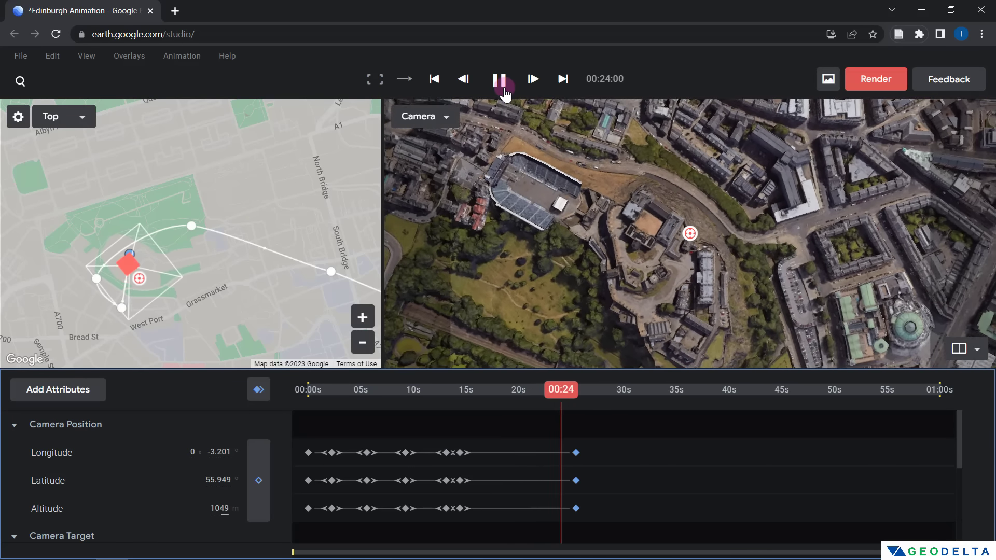
pyautogui.click(500, 80)
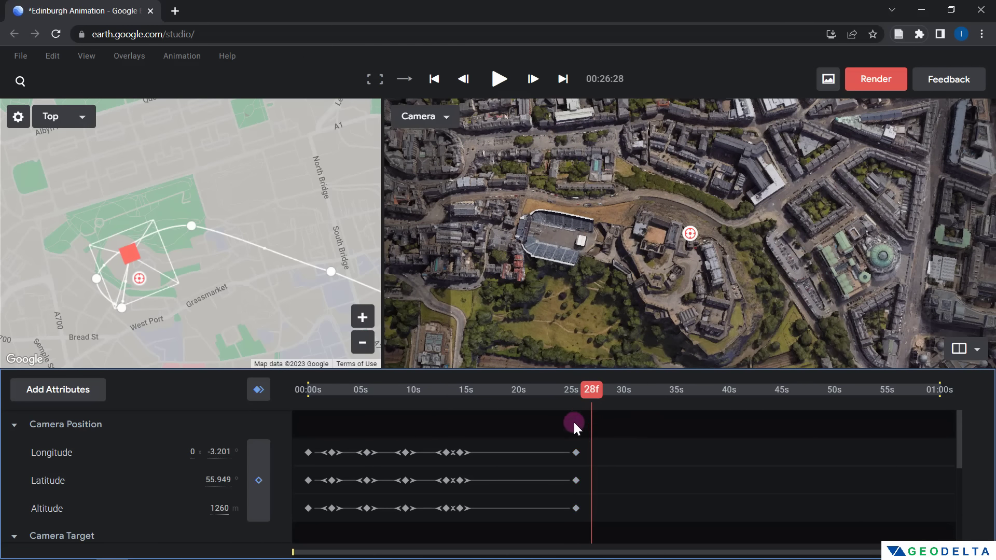
# Select the final keyframes across all attributes and move them earlier to about 23 seconds
pyautogui.moveTo(577, 518); pyautogui.dragTo(589, 540)
pyautogui.scroll(4, 591, 514)
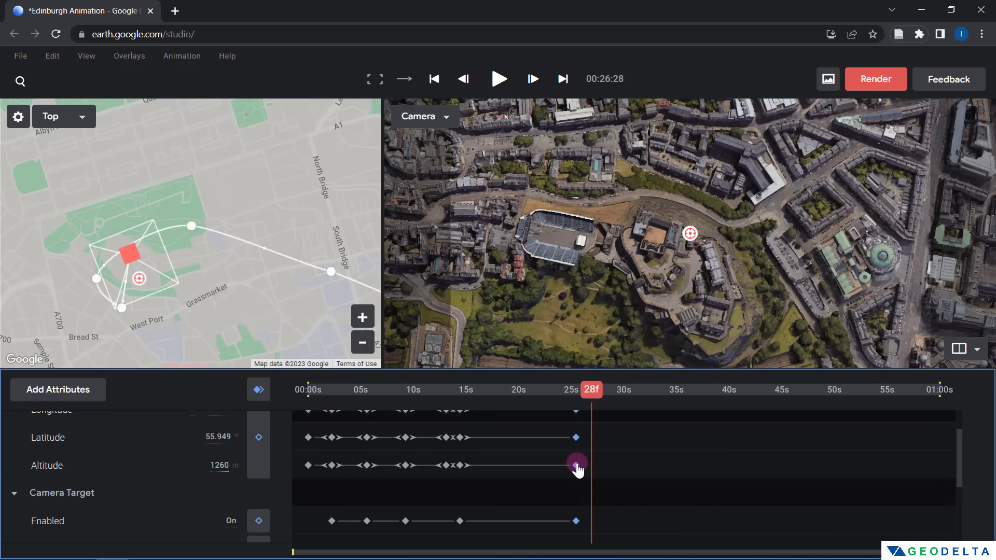
pyautogui.moveTo(578, 458); pyautogui.dragTo(551, 459)
# Replay the shortened rise from 00:13:23 to check its speed, and move the playhead to 00:24:04
pyautogui.click(454, 389)
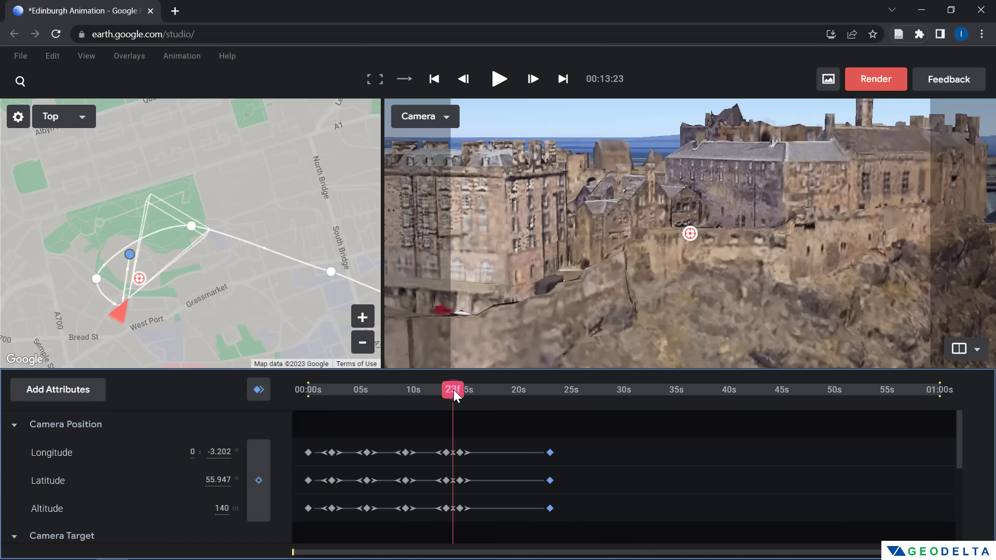
pyautogui.press('space')
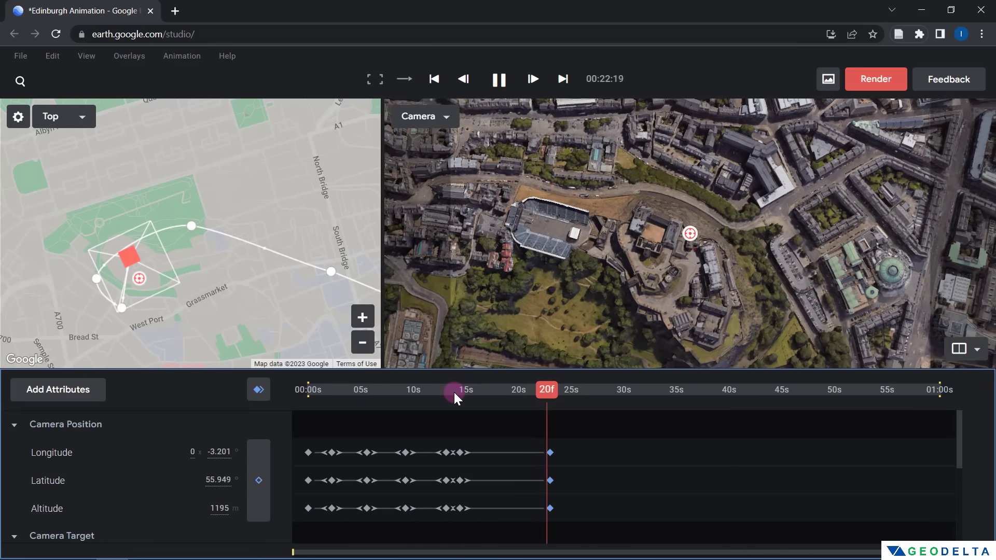
pyautogui.click(563, 389)
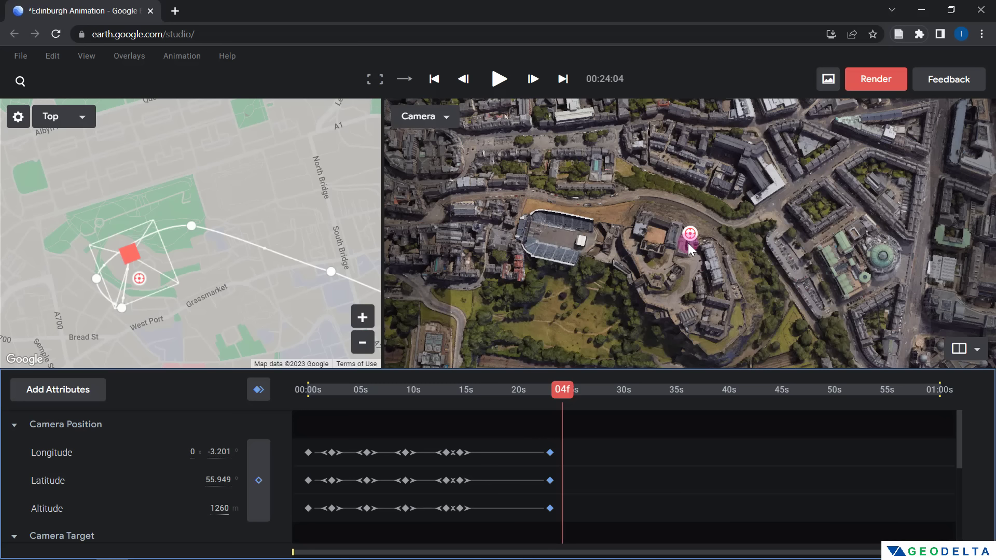
# At 00:32:15, frame a low side view of the castle on its rock at 131 m altitude and keyframe all attributes
pyautogui.moveTo(566, 392); pyautogui.dragTo(649, 391)
pyautogui.moveTo(645, 295); pyautogui.dragTo(605, 298)
pyautogui.scroll(5, 605, 297)
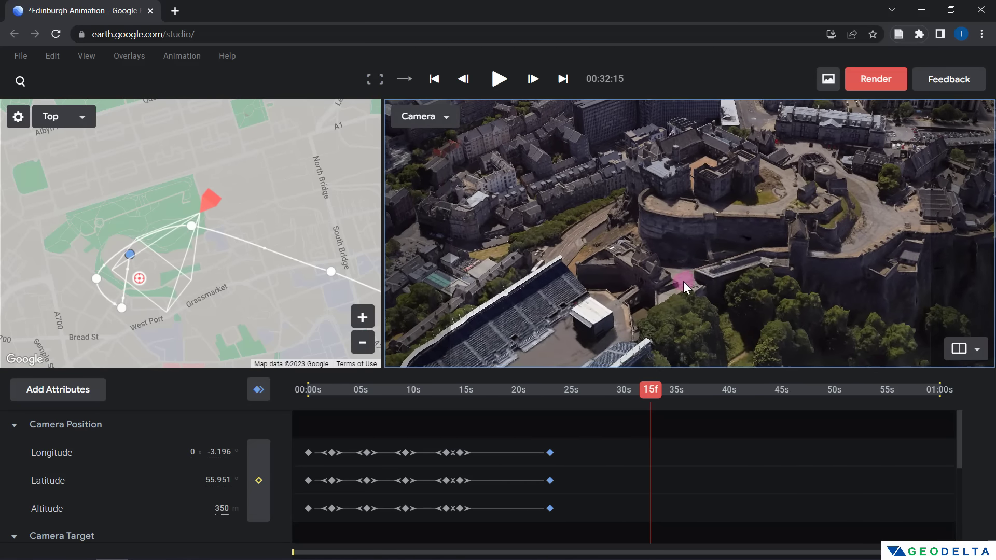
pyautogui.moveTo(683, 282); pyautogui.dragTo(321, 414)
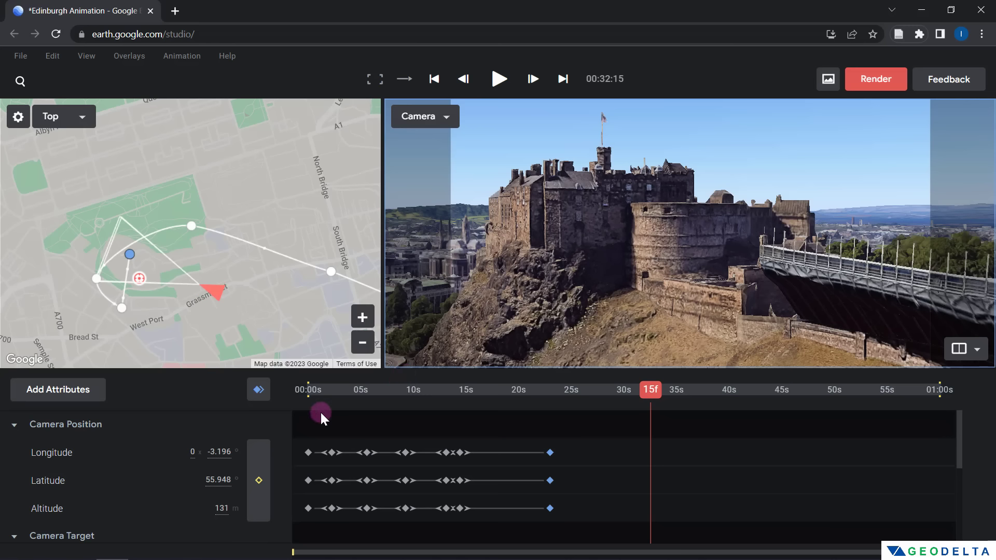
pyautogui.click(649, 417)
pyautogui.click(256, 393)
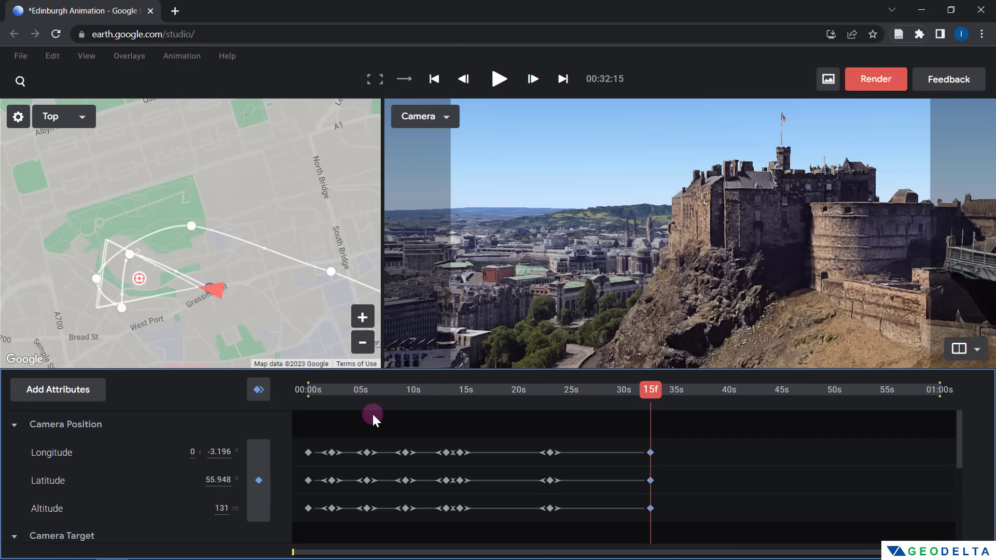
# Replay the animation from 00:21:14 to check the descent from the overhead view to the castle rock
pyautogui.click(535, 392)
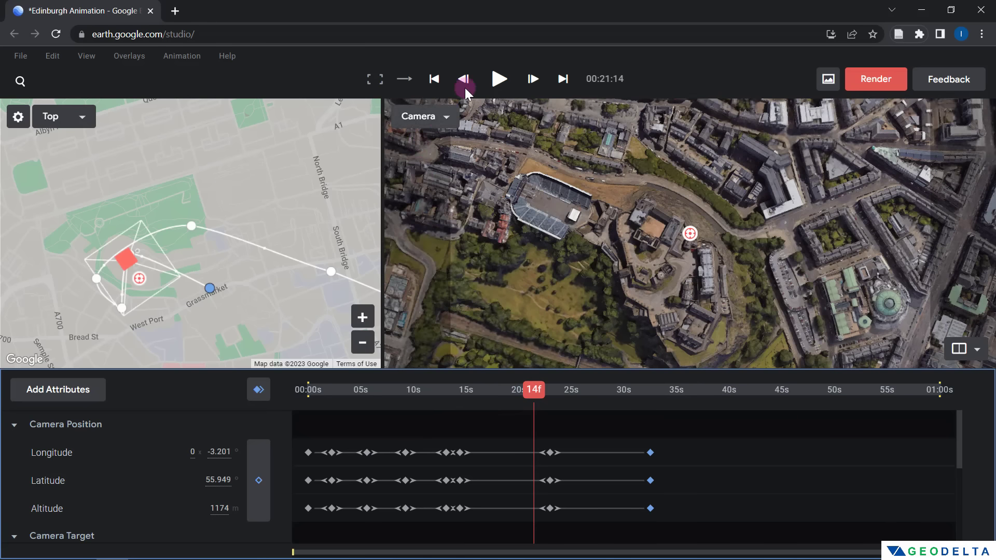
pyautogui.click(500, 79)
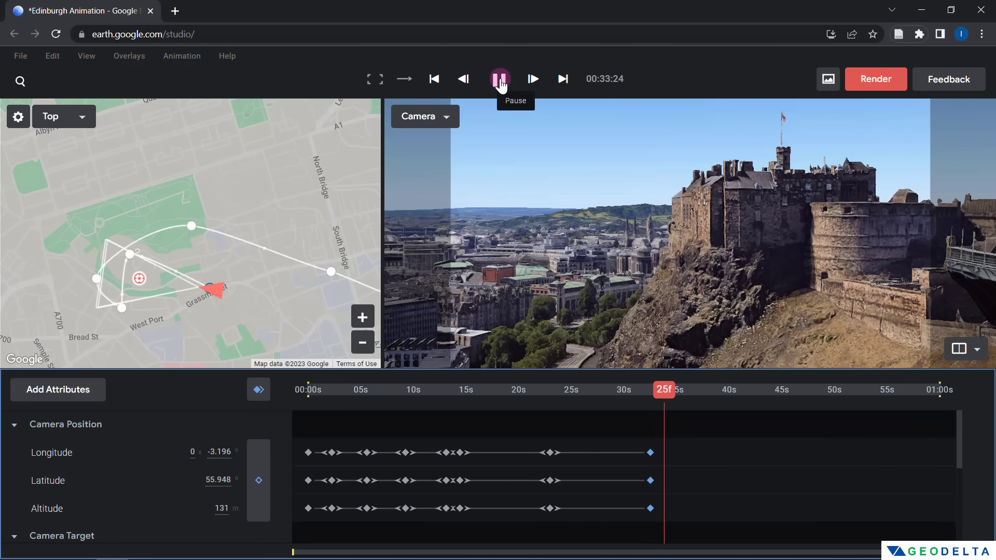
pyautogui.click(766, 248)
# Add a keyframe for all attributes at 00:33:22, holding the low castle view
pyautogui.click(664, 394)
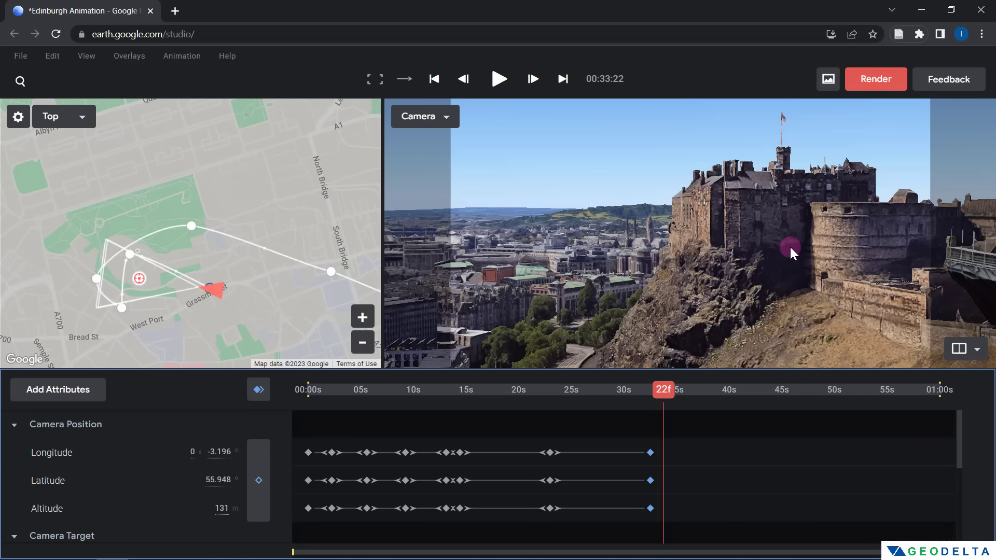
pyautogui.moveTo(664, 397)
pyautogui.mouseDown()
pyautogui.moveTo(653, 398)
pyautogui.moveTo(664, 398)
pyautogui.mouseUp()
pyautogui.click(665, 399)
pyautogui.click(333, 415)
# At 00:47:21, frame the castle from its opposite side above the courtyard road at 157 m altitude and keyframe all attributes
pyautogui.moveTo(667, 393); pyautogui.dragTo(811, 394)
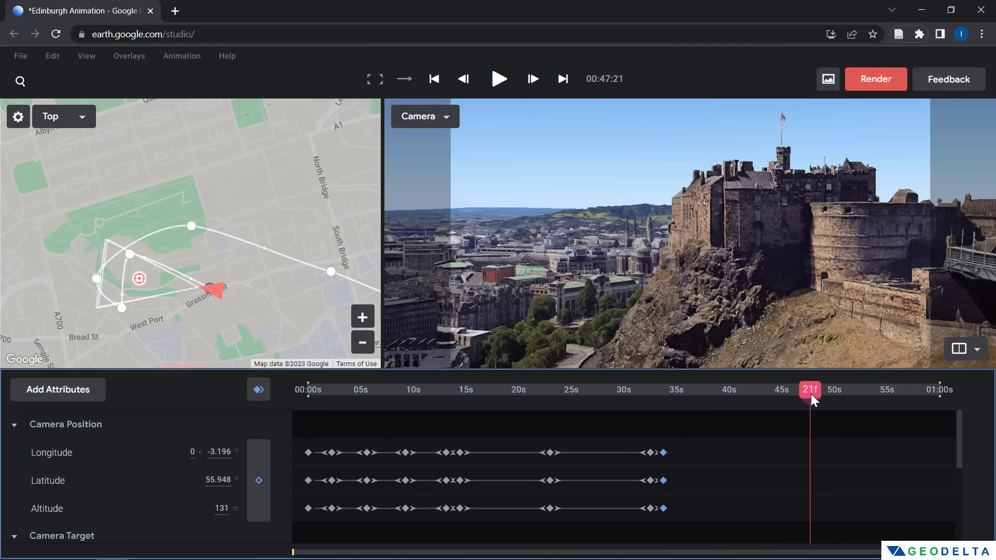
pyautogui.moveTo(714, 298); pyautogui.dragTo(676, 287)
pyautogui.scroll(-5, 724, 306)
pyautogui.scroll(3, 844, 286)
pyautogui.scroll(2, 667, 297)
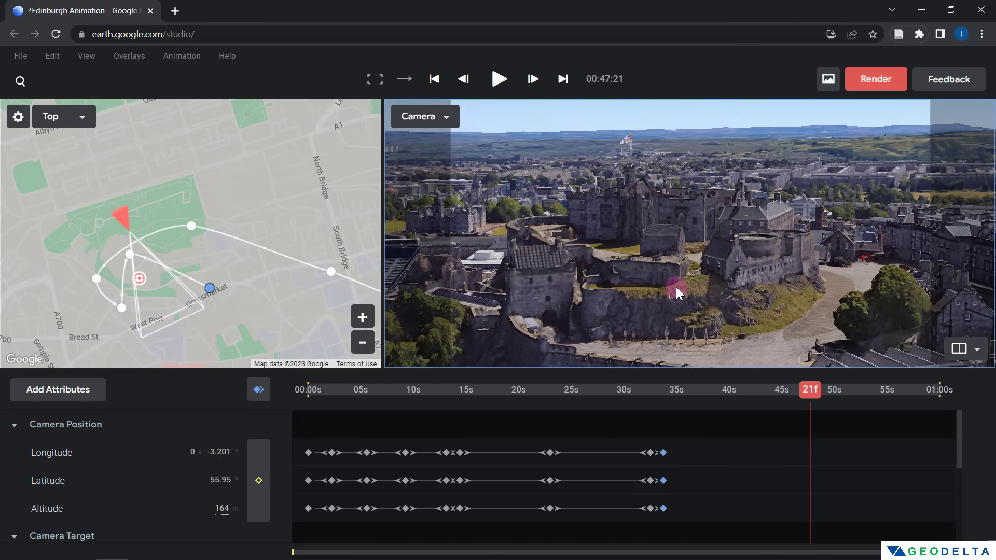
pyautogui.click(258, 390)
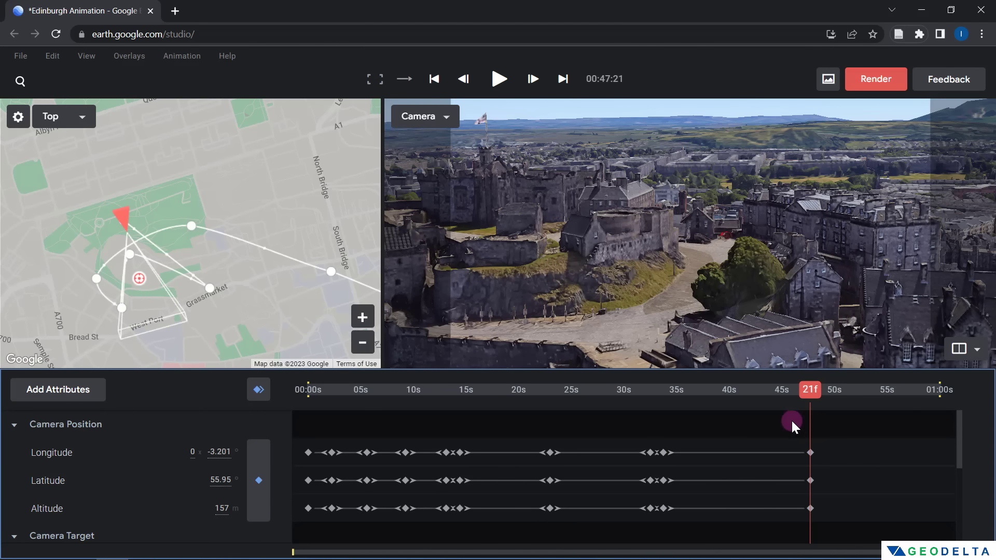
# Select the keyframes at 00:47:21 across all attributes and move them earlier to about 45 seconds
pyautogui.moveTo(791, 419); pyautogui.dragTo(818, 496)
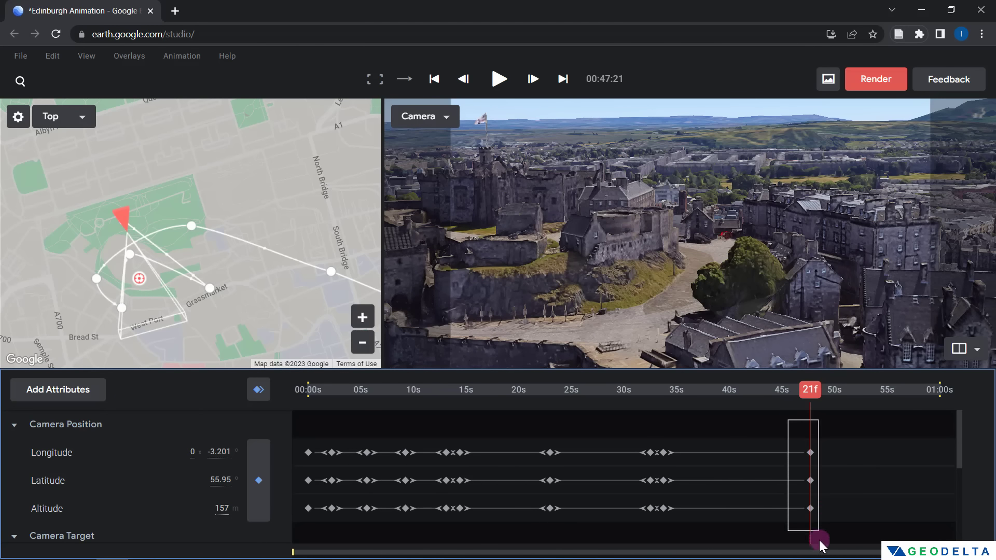
pyautogui.moveTo(820, 540); pyautogui.dragTo(820, 534)
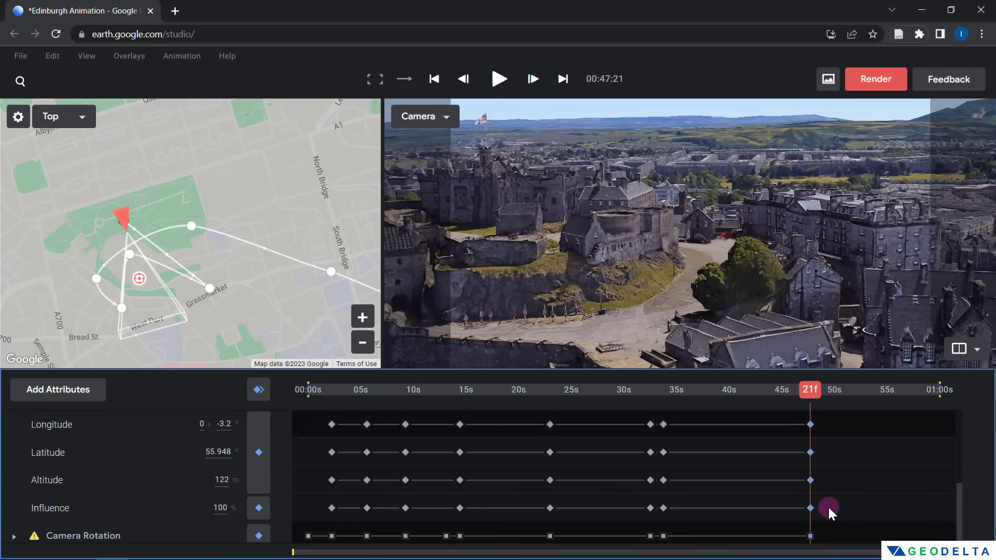
pyautogui.scroll(4, 825, 483)
pyautogui.click(811, 453)
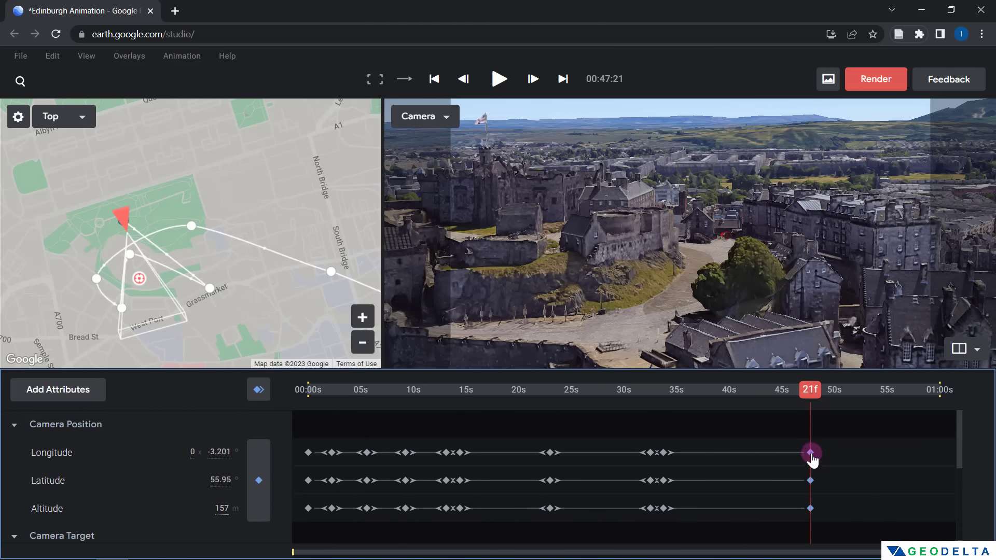
pyautogui.moveTo(811, 456); pyautogui.dragTo(788, 455)
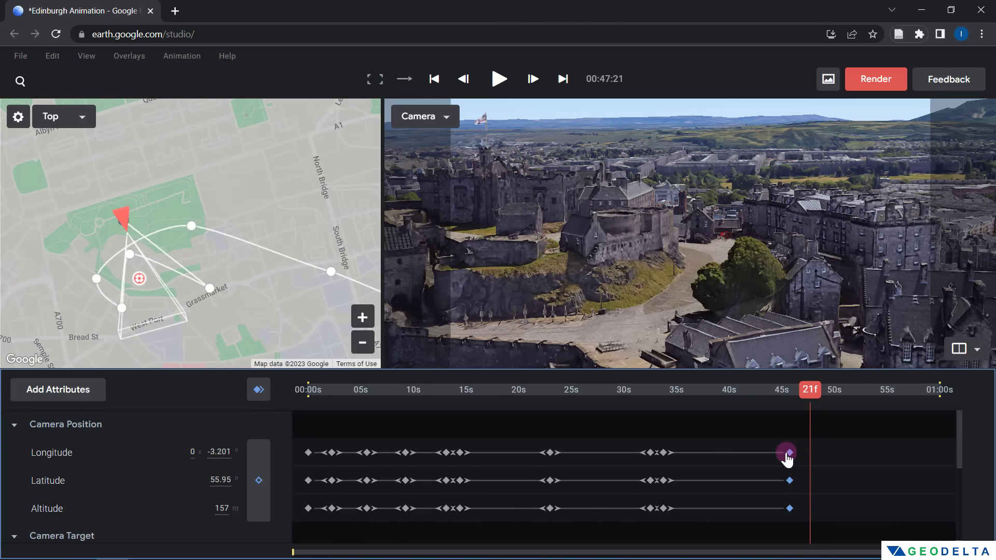
# Replay the last section from about 32 seconds to check the camera's path past the castle
pyautogui.click(642, 392)
pyautogui.press('space')
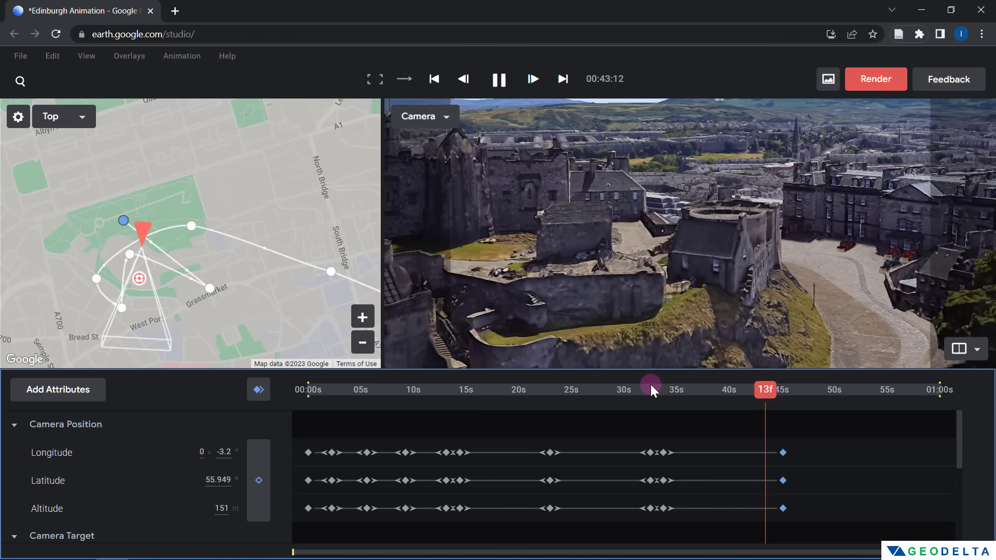
pyautogui.press('space')
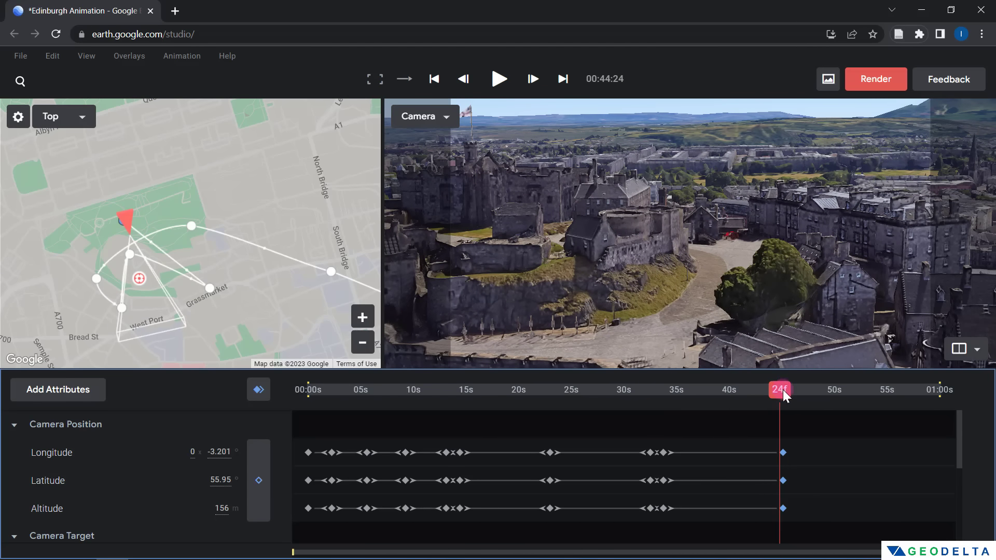
# Keyframe all attributes at 00:39:23 and move that camera point on the map southwest of the castle, just above Bread St
pyautogui.moveTo(782, 390); pyautogui.dragTo(728, 397)
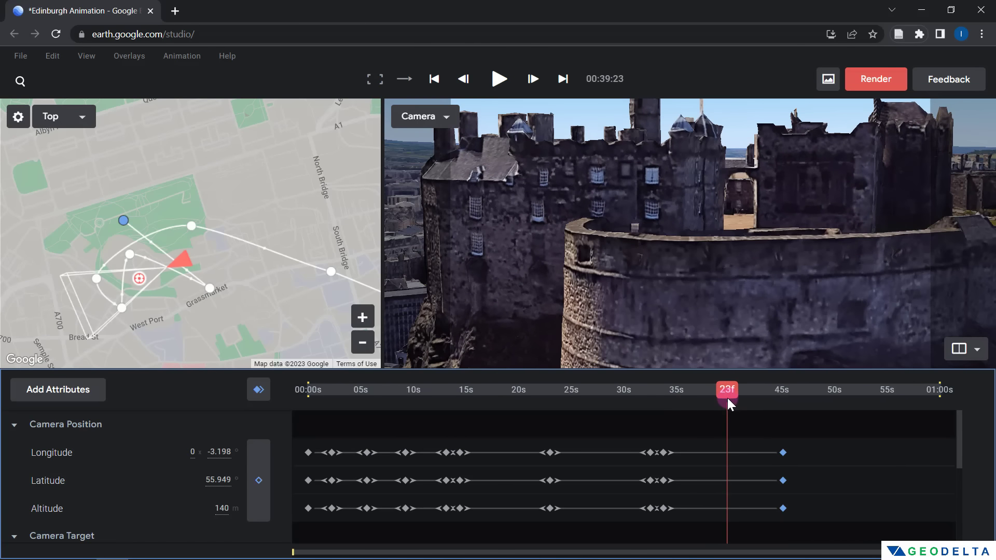
pyautogui.click(260, 401)
pyautogui.moveTo(176, 254)
pyautogui.mouseDown()
pyautogui.moveTo(110, 268)
pyautogui.moveTo(100, 309)
pyautogui.moveTo(82, 297)
pyautogui.moveTo(87, 307)
pyautogui.mouseUp()
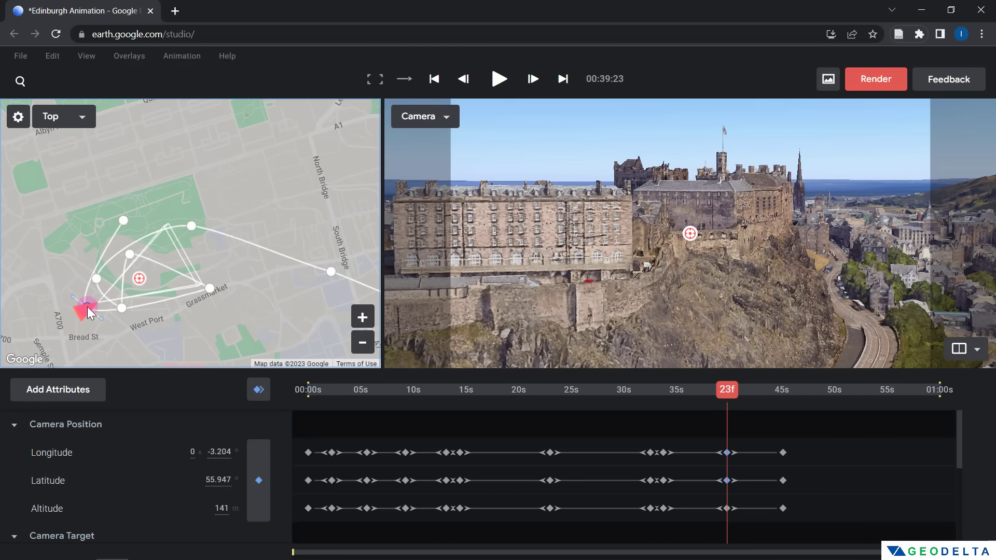
# Replay the animation from 00:30:23 to check the reshaped path around the castle
pyautogui.click(634, 391)
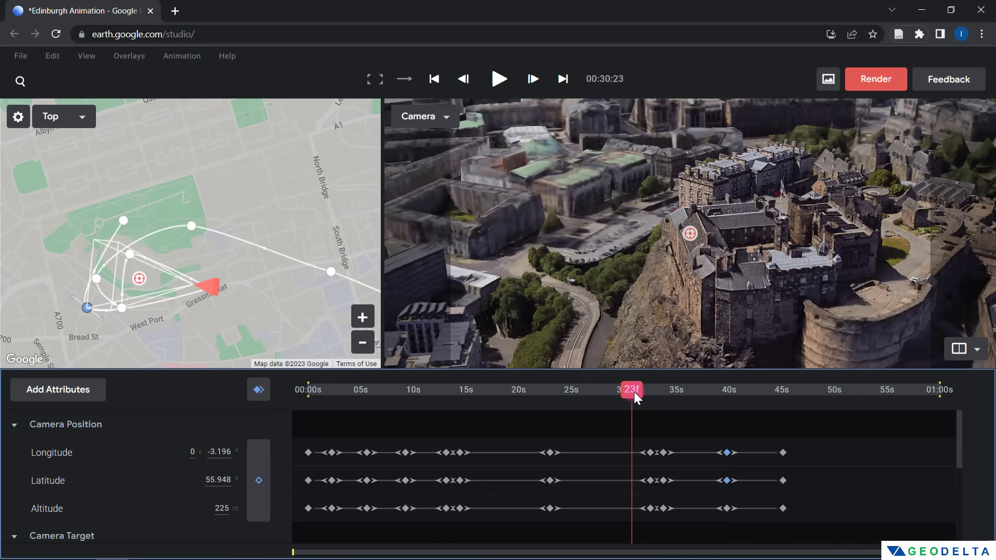
pyautogui.press('space')
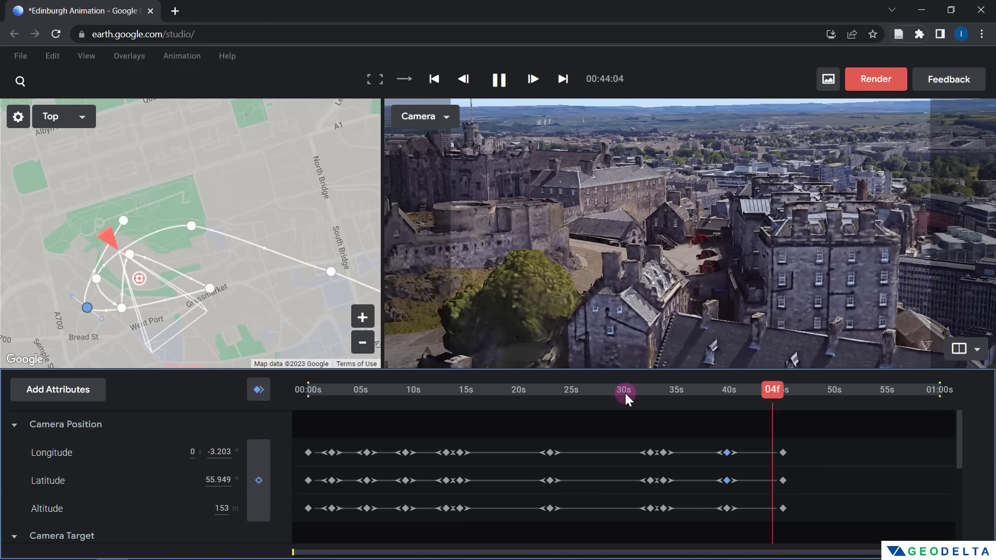
# Keyframe all attributes at 00:45:26, just after the existing keyframes at about 45 seconds
pyautogui.click(792, 393)
pyautogui.moveTo(793, 393); pyautogui.dragTo(791, 394)
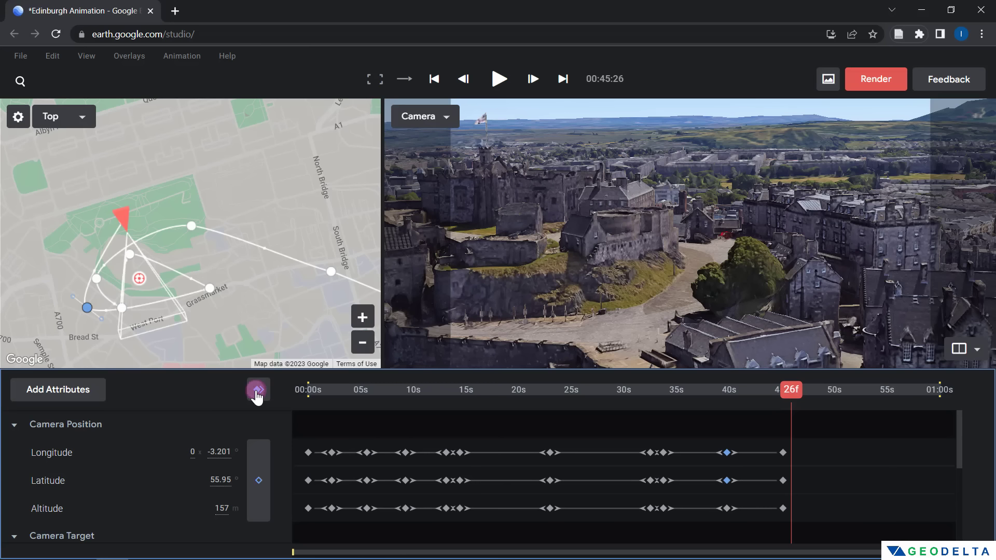
pyautogui.click(824, 432)
# Try pulling the camera at 00:54:22 back and up, high above the city with the castle target in view
pyautogui.moveTo(907, 392); pyautogui.dragTo(886, 393)
pyautogui.moveTo(531, 272); pyautogui.dragTo(661, 266)
pyautogui.scroll(-7, 546, 275)
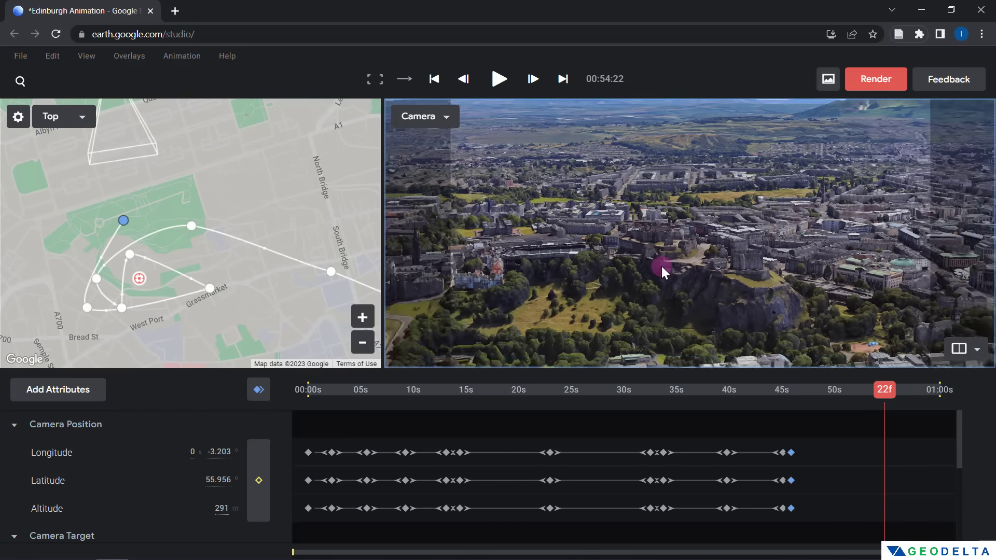
pyautogui.scroll(-5, 662, 266)
pyautogui.moveTo(630, 272); pyautogui.dragTo(714, 278, button='middle')
pyautogui.scroll(-2, 642, 295)
pyautogui.scroll(-4, 642, 295)
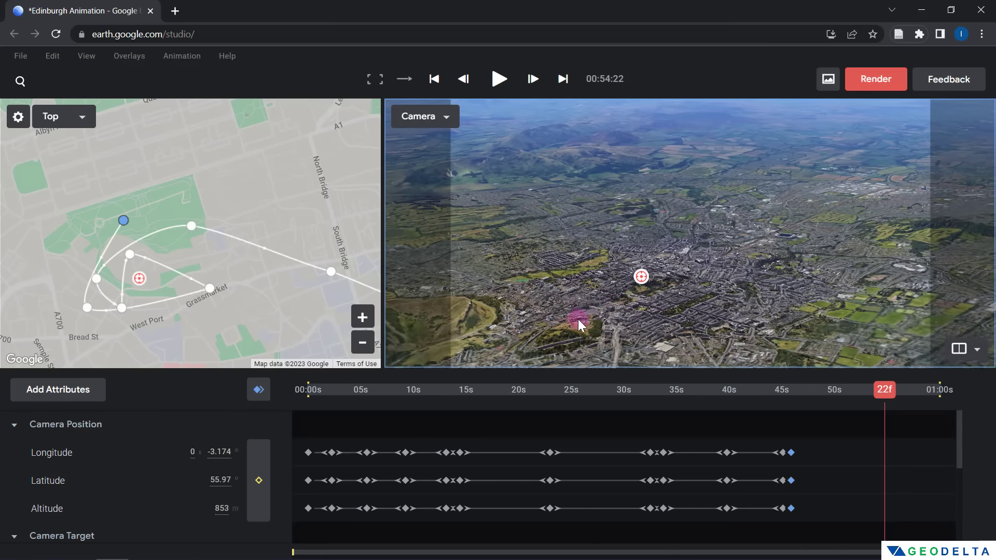
pyautogui.moveTo(578, 319); pyautogui.dragTo(773, 300)
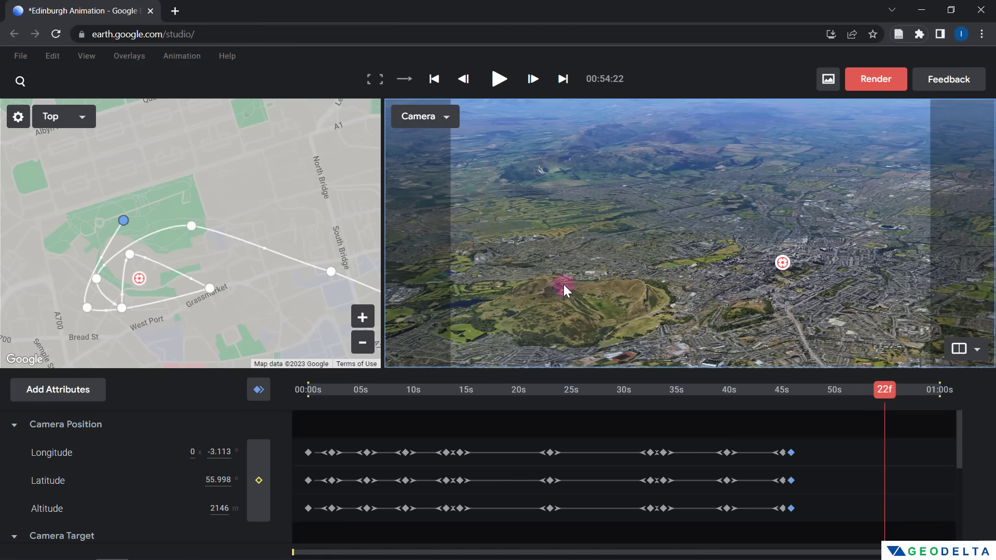
# Try lowering the camera at 00:54:22 to about 353 m behind the hills east of the castle, facing the castle target
pyautogui.scroll(8, 565, 289)
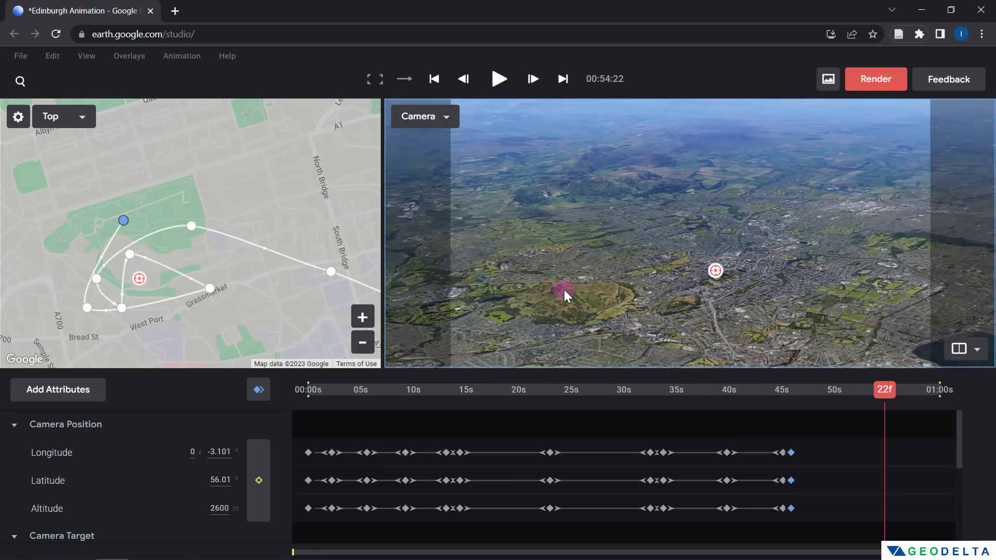
pyautogui.moveTo(561, 294); pyautogui.dragTo(625, 295)
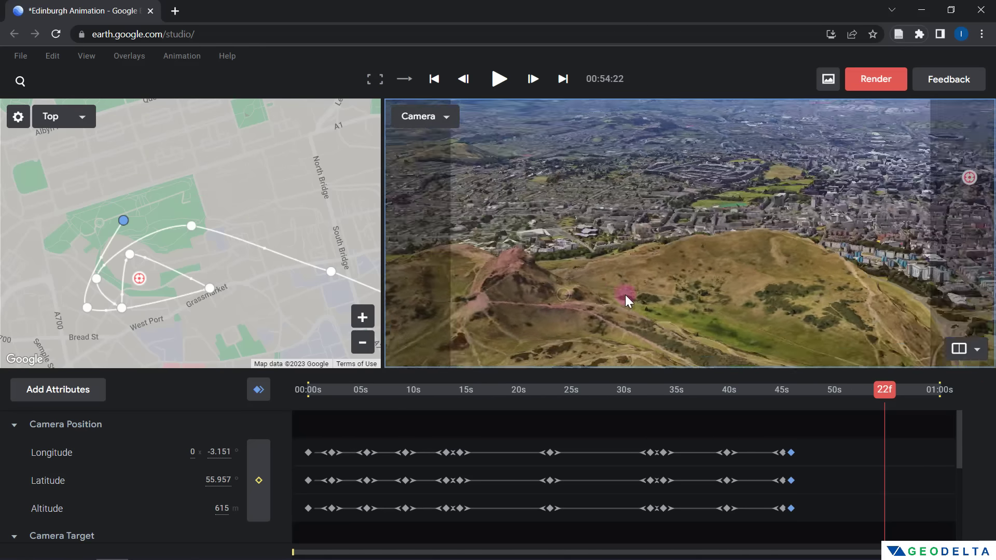
pyautogui.moveTo(625, 295); pyautogui.dragTo(654, 298, button='middle')
pyautogui.scroll(4, 656, 299)
pyautogui.moveTo(656, 299); pyautogui.dragTo(647, 298)
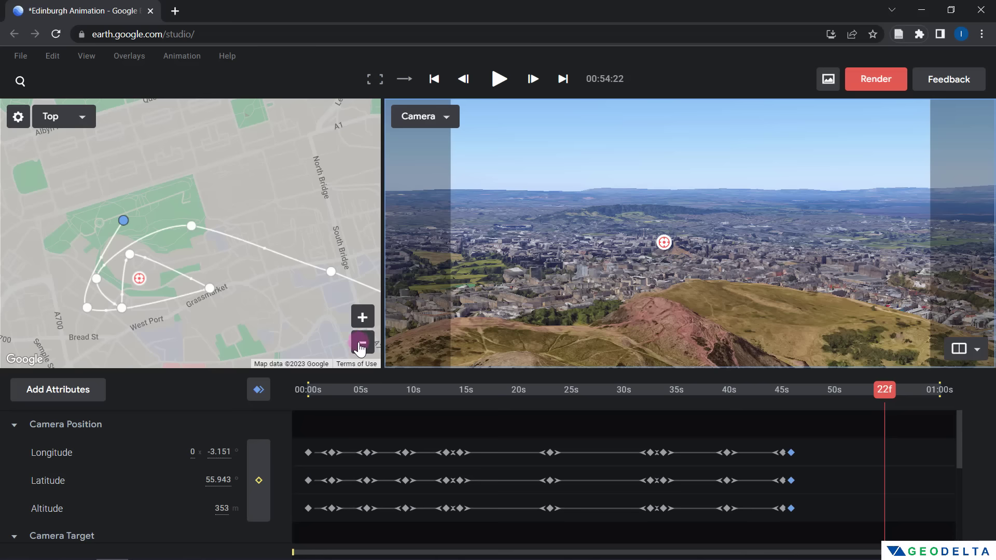
pyautogui.click(362, 343)
pyautogui.click(360, 343)
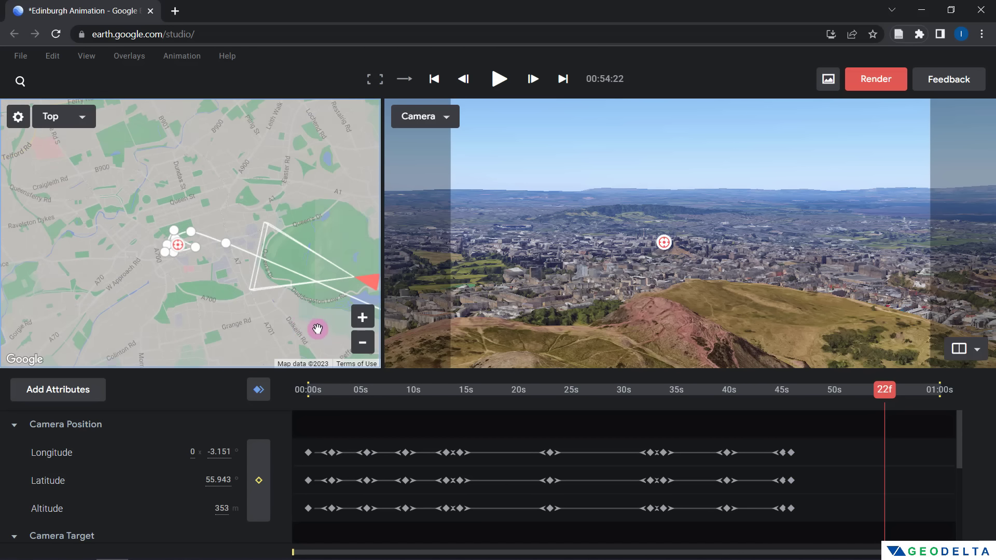
pyautogui.moveTo(317, 329); pyautogui.dragTo(249, 329)
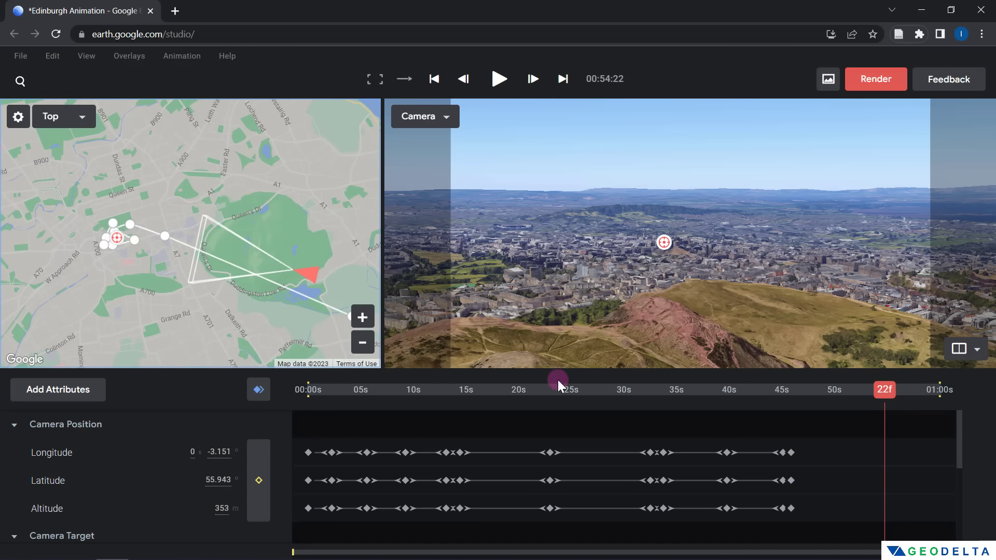
# Keyframe all attributes at 00:54:07 with the camera at about 264 m altitude behind the hills east of the castle, facing it
pyautogui.moveTo(886, 393)
pyautogui.mouseDown()
pyautogui.moveTo(867, 391)
pyautogui.moveTo(879, 390)
pyautogui.mouseUp()
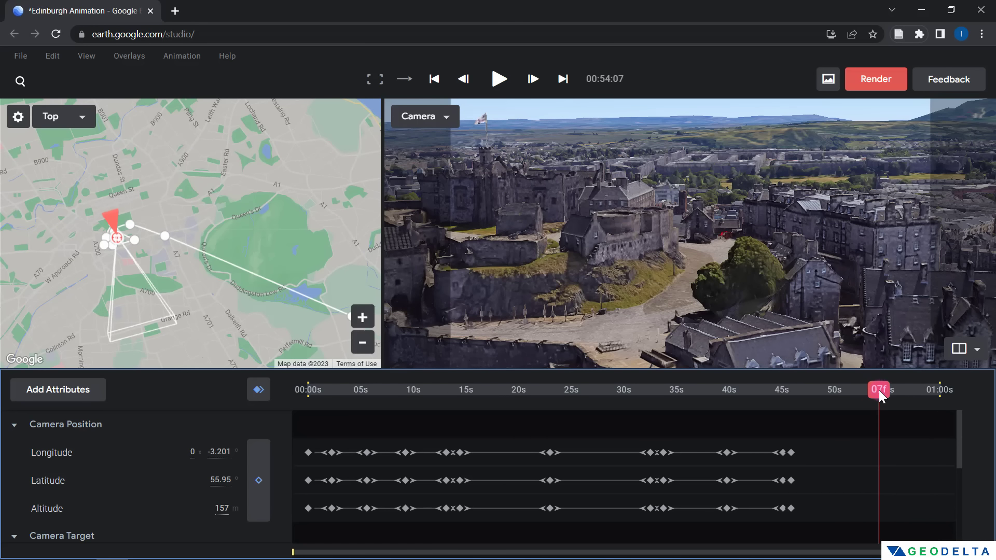
pyautogui.moveTo(512, 288); pyautogui.dragTo(652, 344)
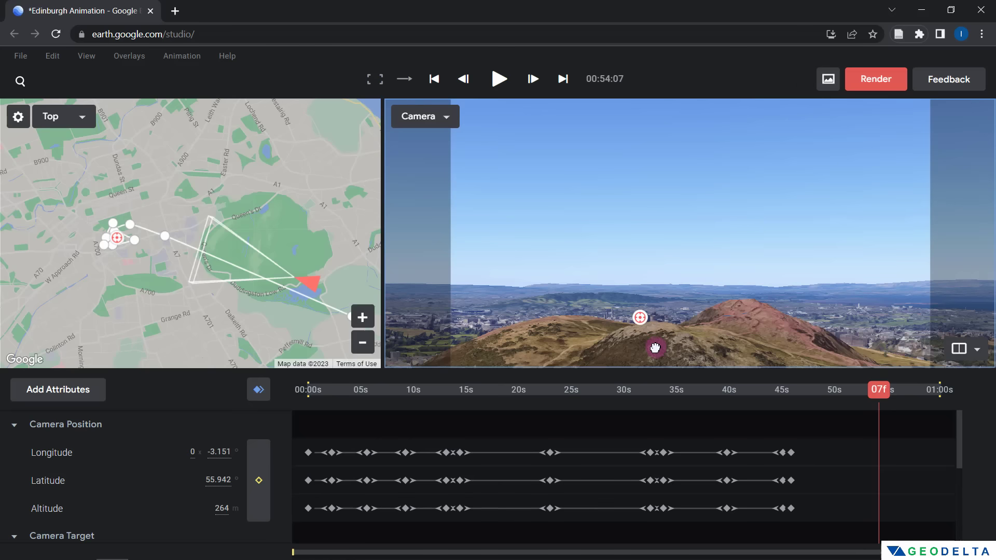
pyautogui.moveTo(646, 342); pyautogui.dragTo(648, 364)
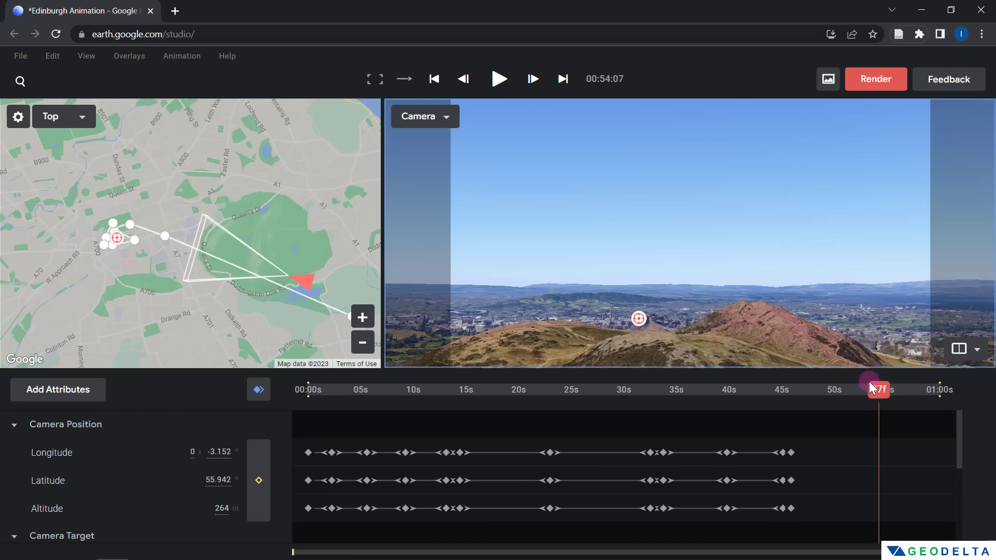
pyautogui.click(258, 389)
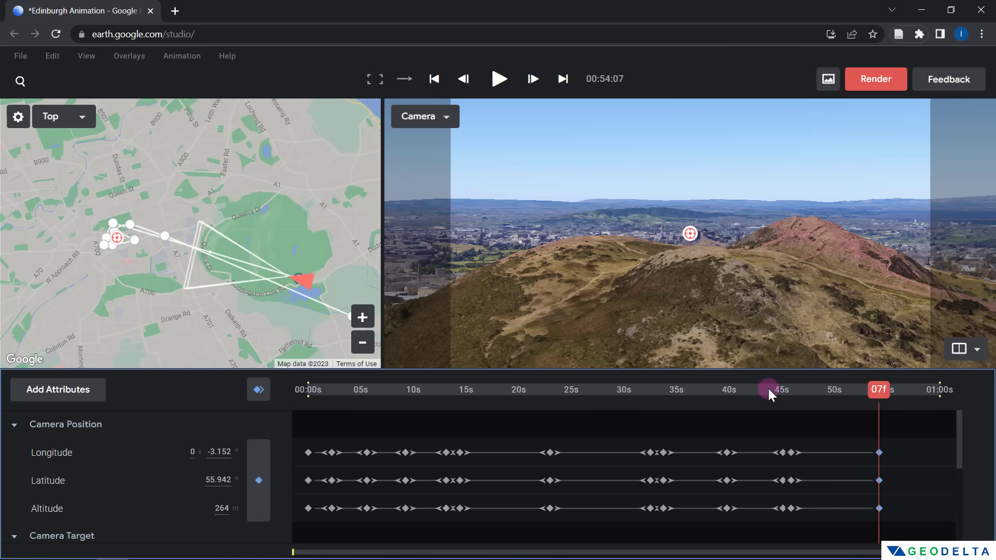
# Replay the animation from about 44 seconds to check the flight from the castle out to the hills
pyautogui.click(769, 390)
pyautogui.press('space')
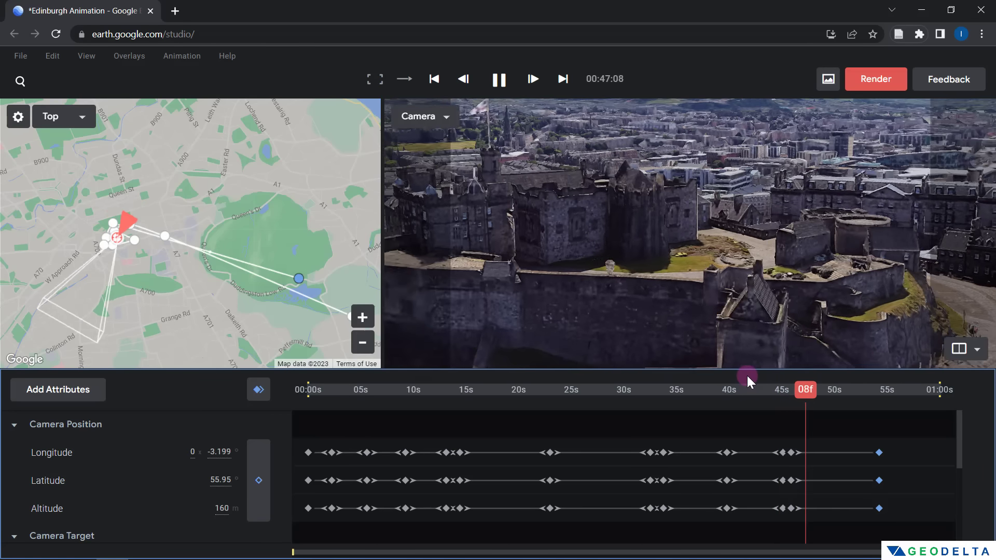
pyautogui.press('space')
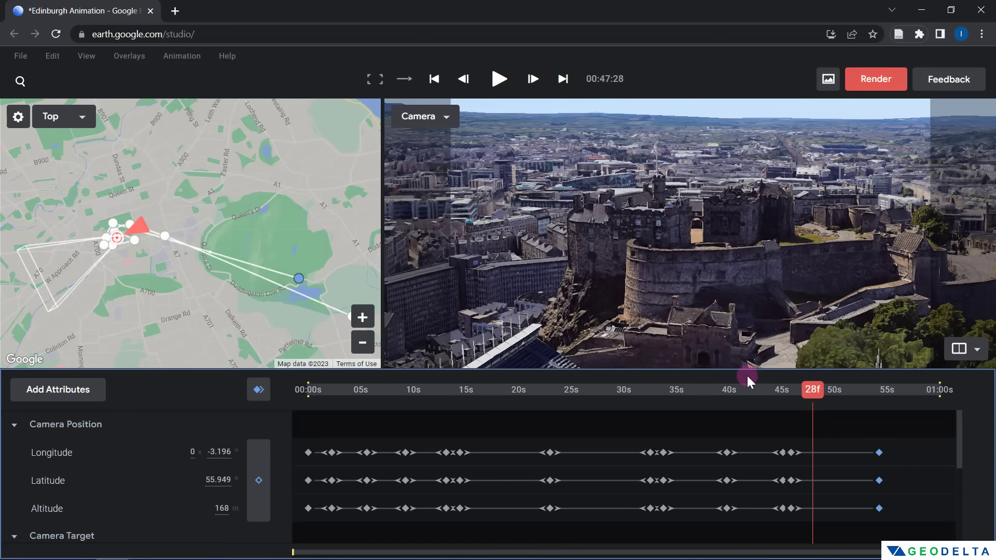
pyautogui.press('space')
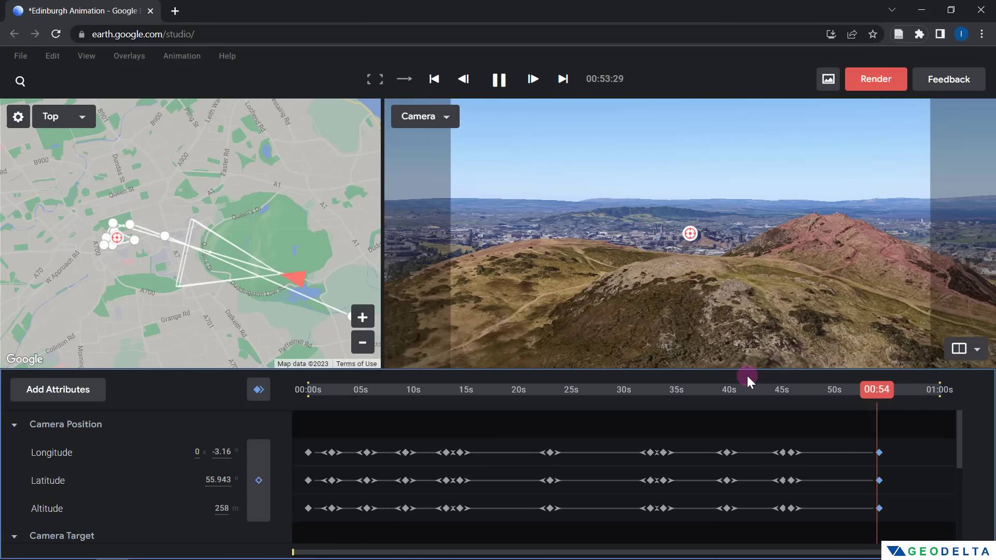
# Keyframe all attributes at 01:00:00, keeping the camera view from 00:54:07
pyautogui.moveTo(863, 401); pyautogui.dragTo(951, 404)
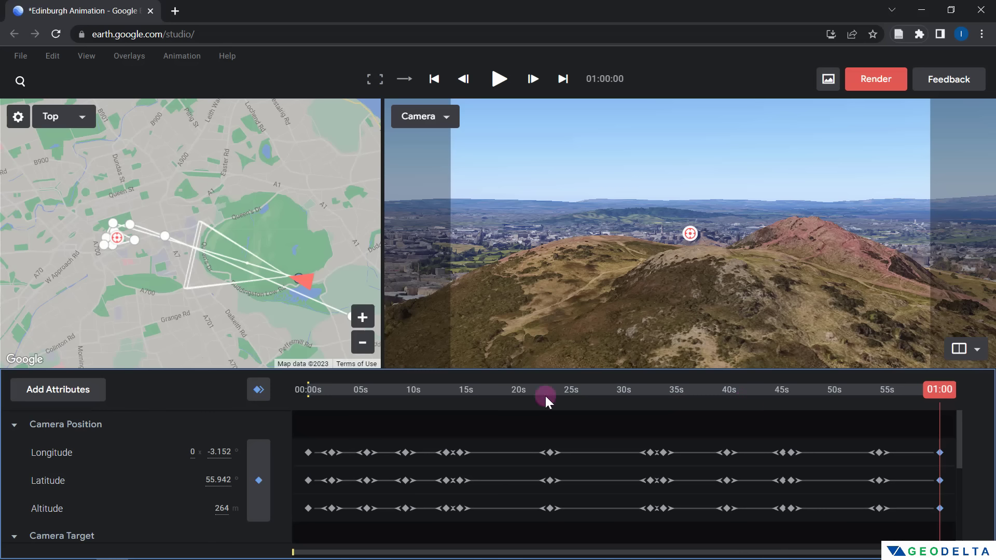
# Add the Time of Day attribute to the animation, with the playhead at 00:45:24
pyautogui.click(78, 391)
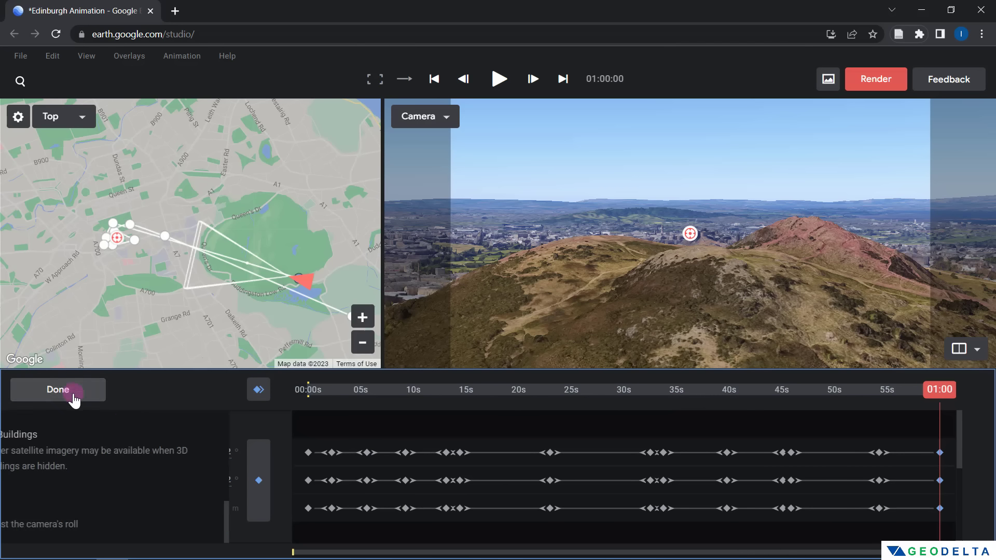
pyautogui.scroll(-4, 108, 440)
pyautogui.scroll(1, 111, 451)
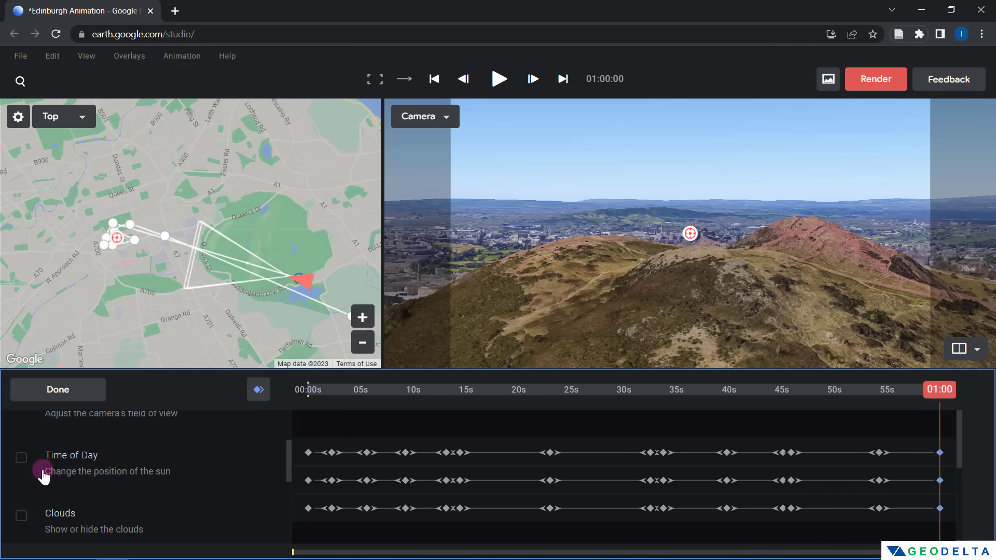
pyautogui.click(684, 408)
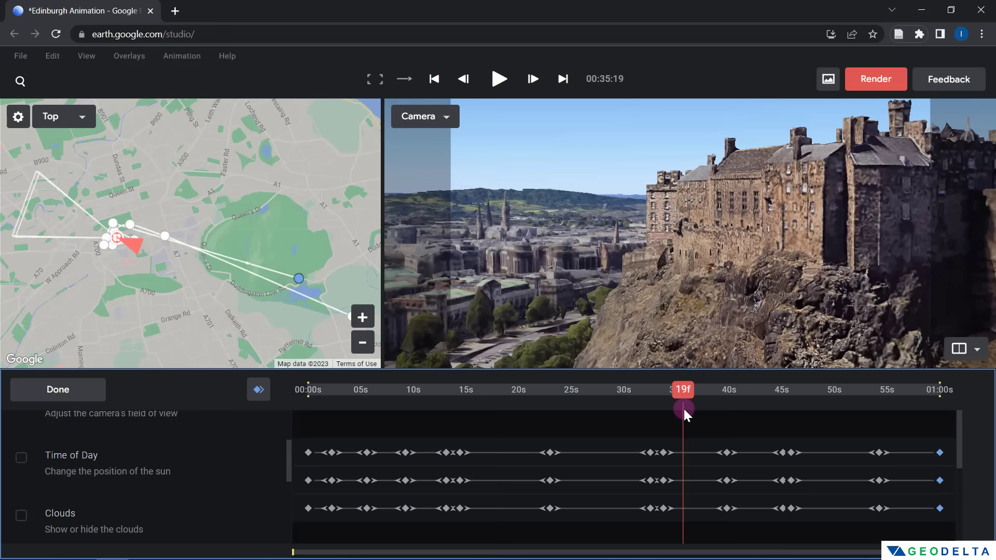
pyautogui.moveTo(683, 396); pyautogui.dragTo(788, 399)
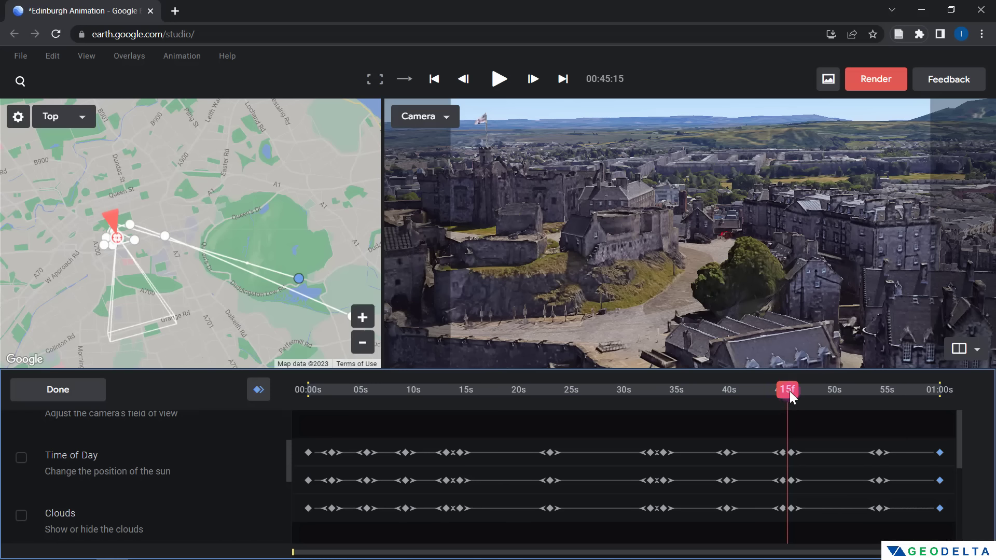
pyautogui.moveTo(790, 391); pyautogui.dragTo(880, 400)
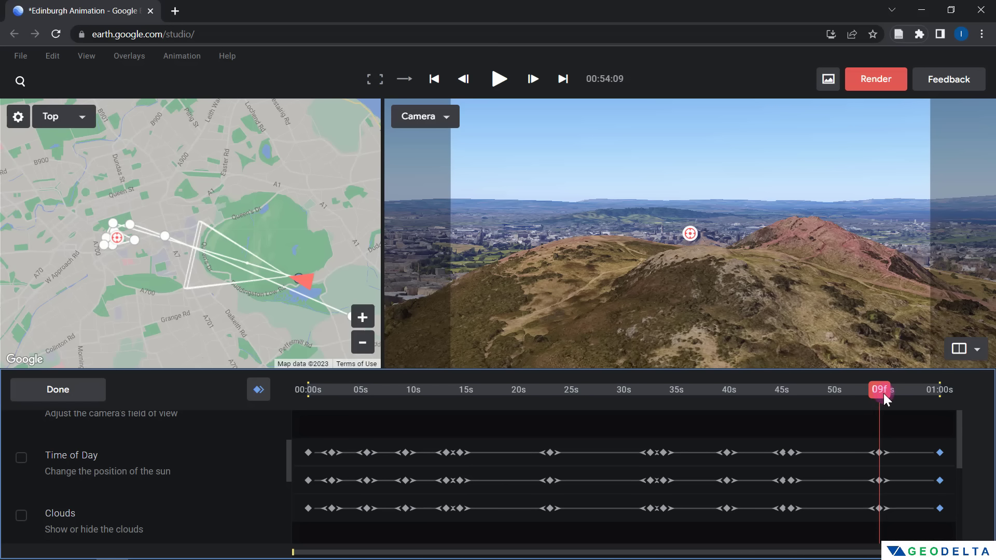
pyautogui.moveTo(885, 393)
pyautogui.mouseDown()
pyautogui.moveTo(908, 391)
pyautogui.moveTo(876, 390)
pyautogui.mouseUp()
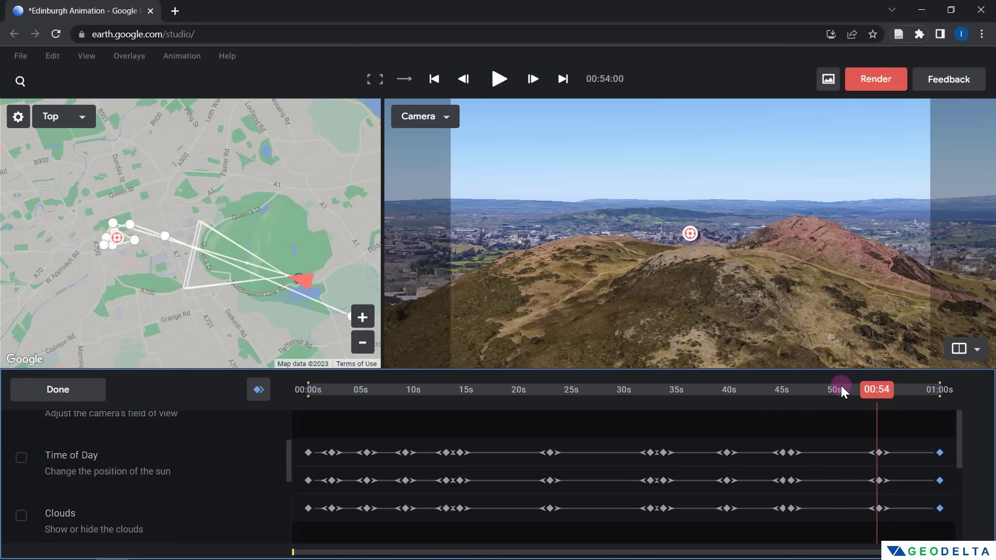
pyautogui.click(878, 390)
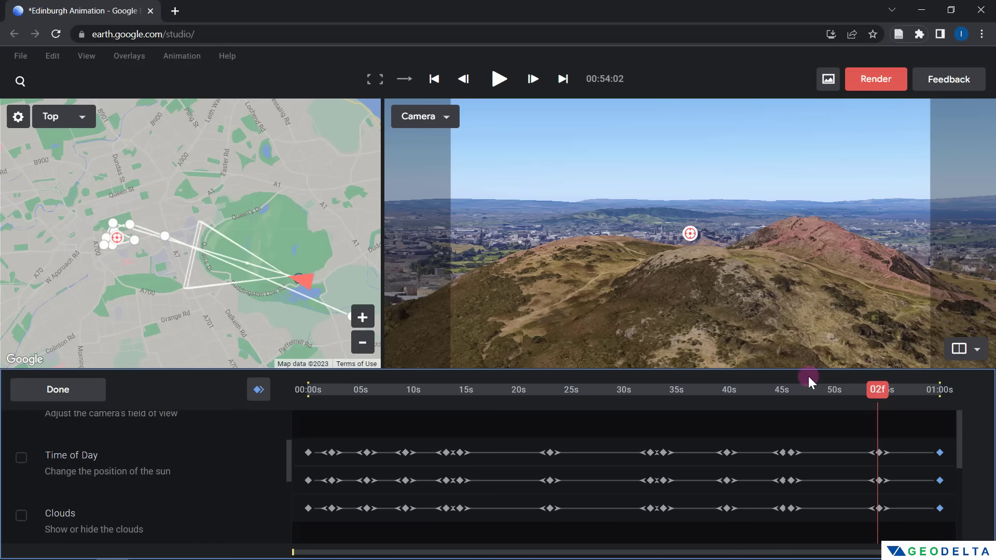
pyautogui.moveTo(787, 390)
pyautogui.mouseDown()
pyautogui.moveTo(766, 393)
pyautogui.moveTo(791, 393)
pyautogui.mouseUp()
pyautogui.click(508, 462)
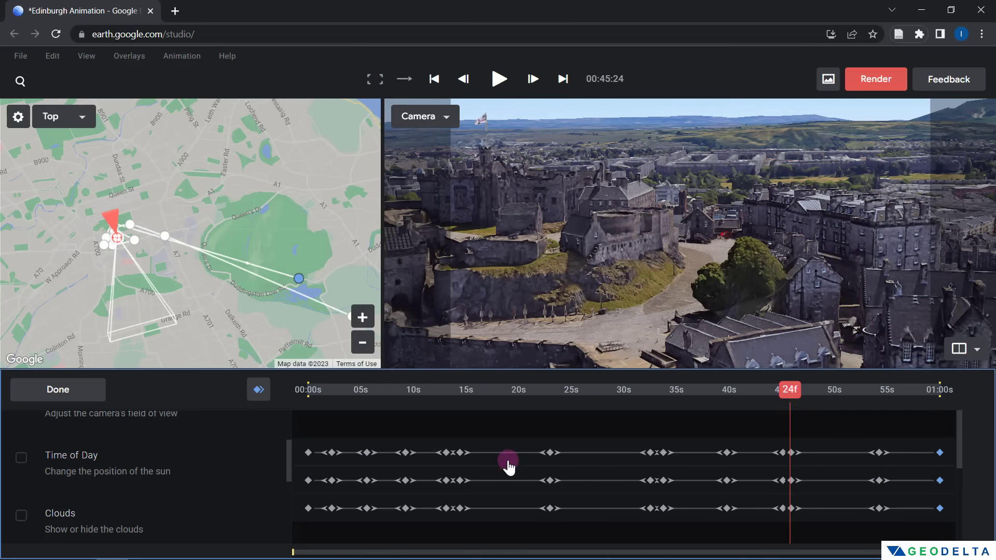
pyautogui.click(21, 459)
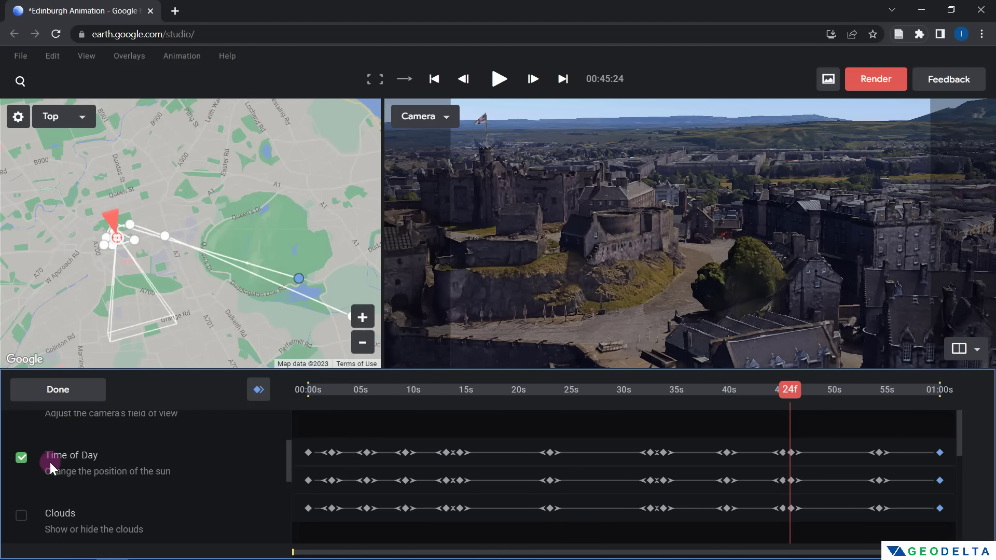
pyautogui.click(73, 393)
# Set the environment time to 14:00 GMT and open its date for editing
pyautogui.scroll(-4, 619, 495)
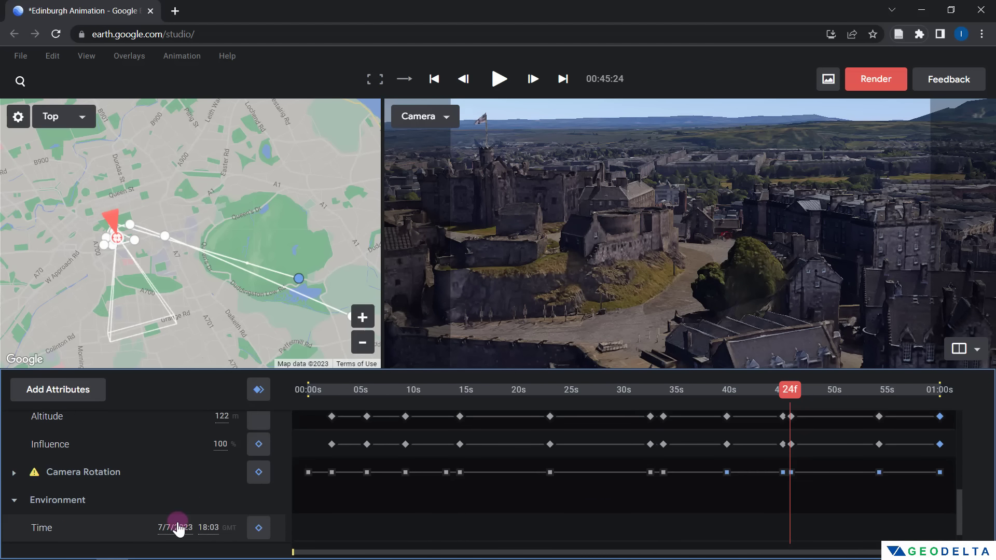
pyautogui.click(204, 527)
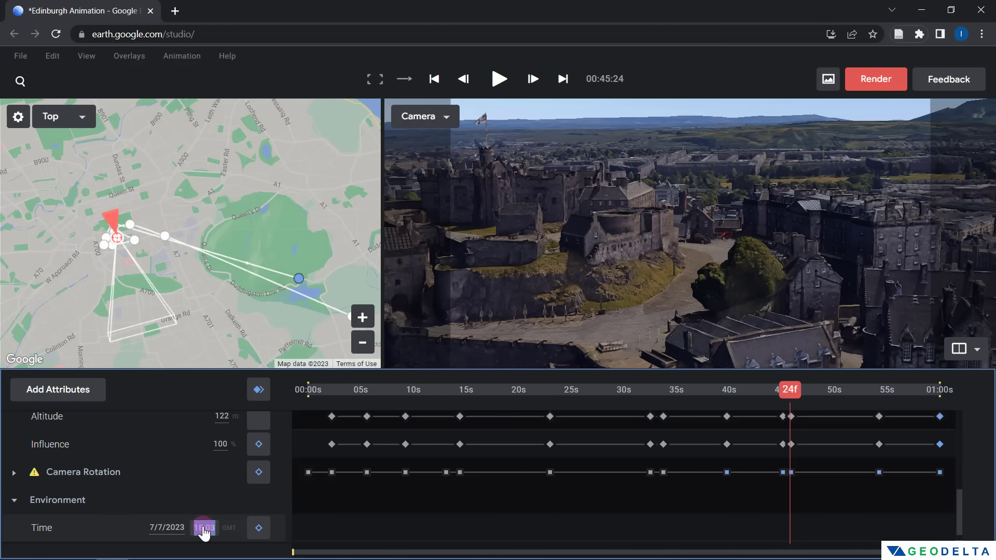
pyautogui.click(203, 528)
pyautogui.press('BackSpace')
pyautogui.press('BackSpace')
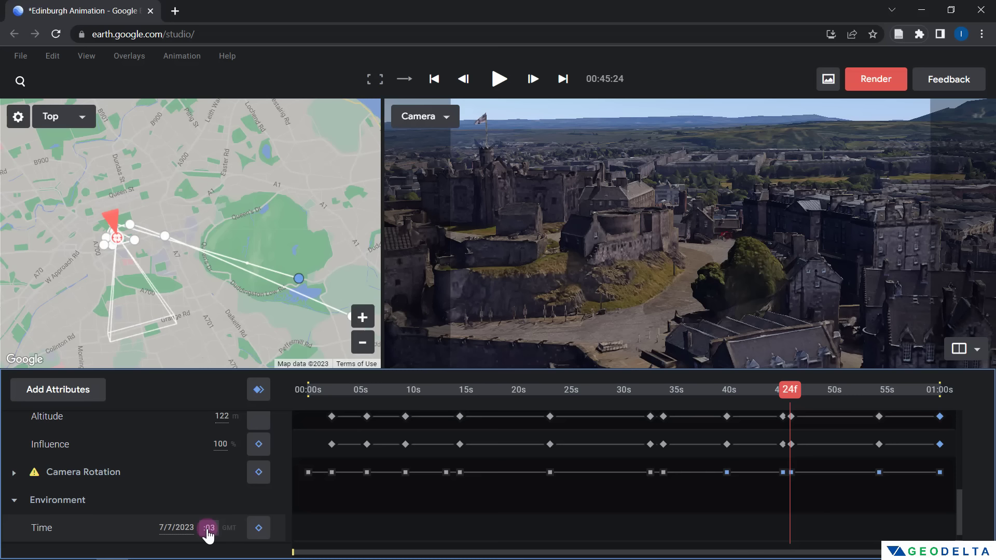
pyautogui.write('14')
pyautogui.press('Delete')
pyautogui.write('0')
pyautogui.click(164, 529)
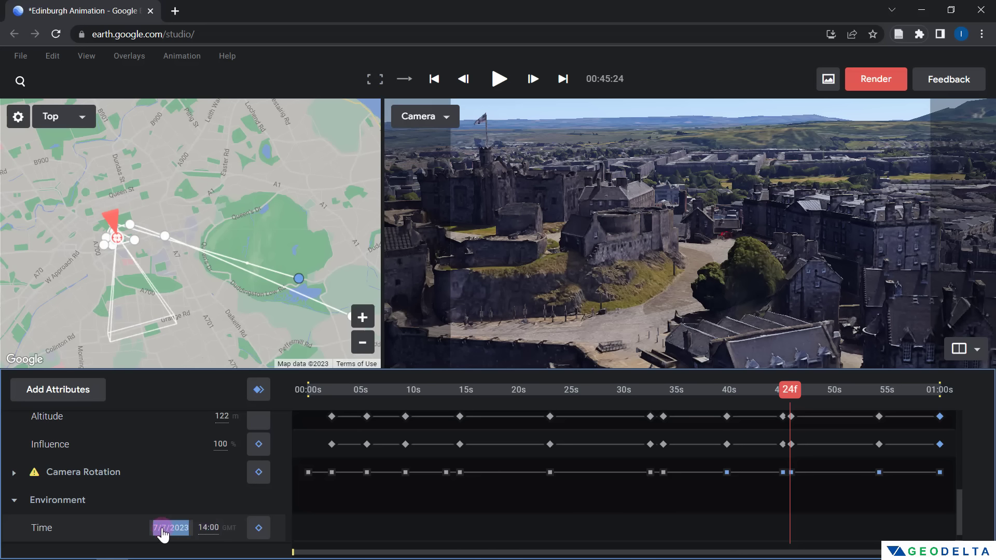
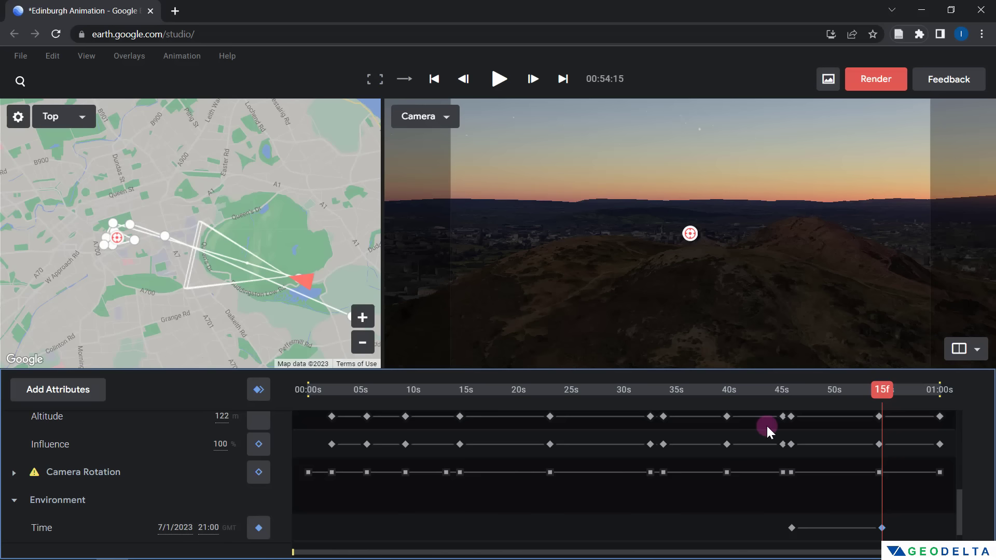
# Replay the animation from 00:42:09 and go on to 01:00:00 to check the change from daylight to dusk
pyautogui.moveTo(802, 392); pyautogui.dragTo(774, 390)
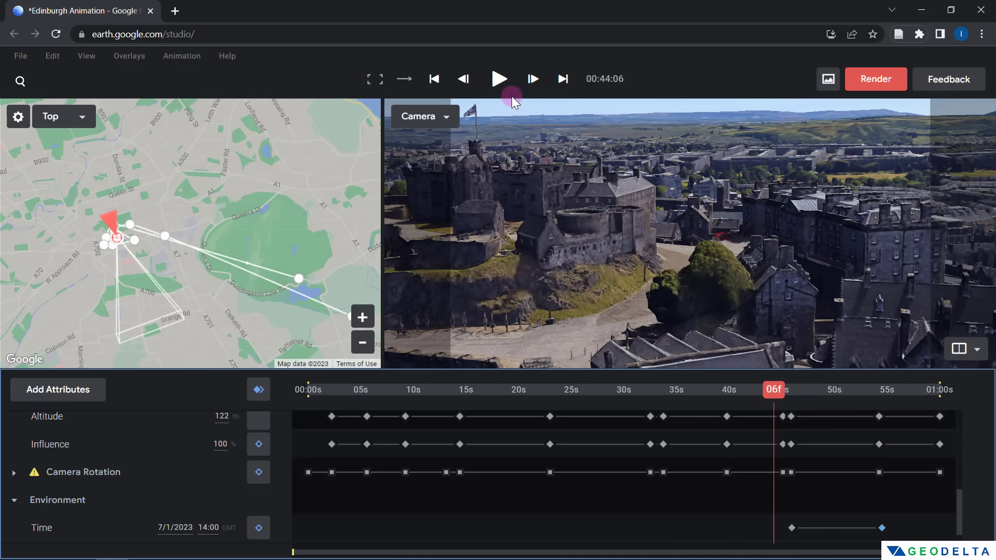
pyautogui.moveTo(778, 388); pyautogui.dragTo(753, 390)
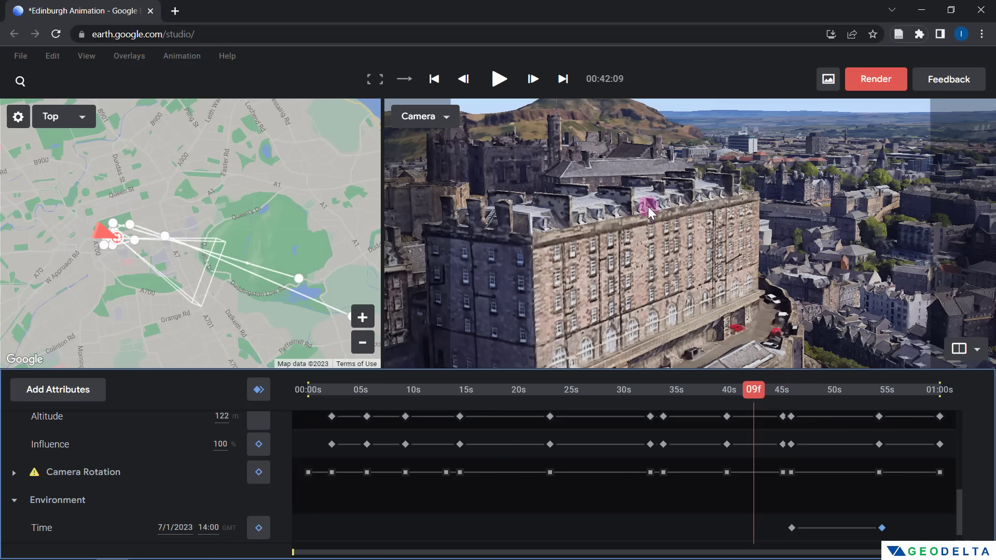
pyautogui.click(497, 80)
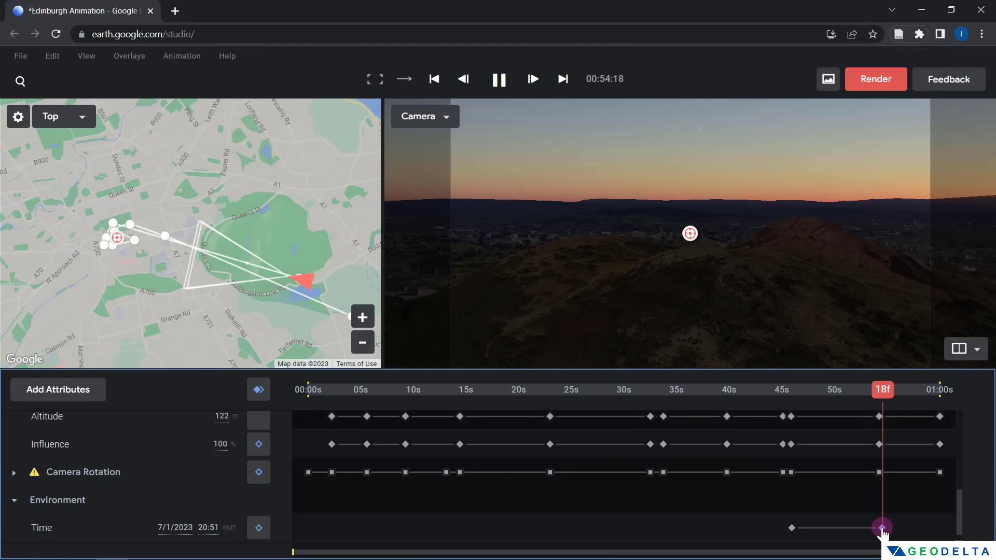
pyautogui.moveTo(884, 401); pyautogui.dragTo(945, 398)
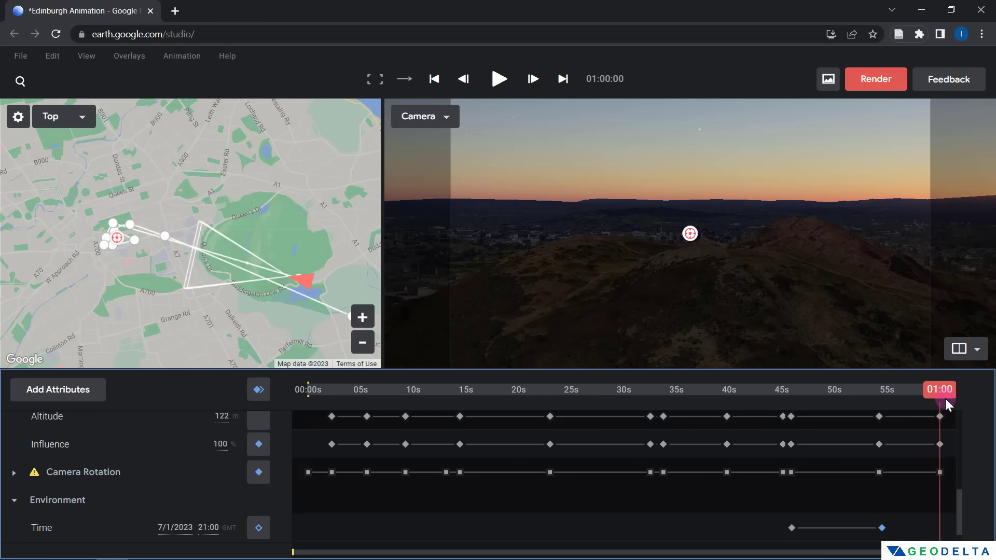
# Set the environment time at 01:00:00 to 21:45 GMT and replay the ending of the animation from 00:53:10
pyautogui.click(204, 528)
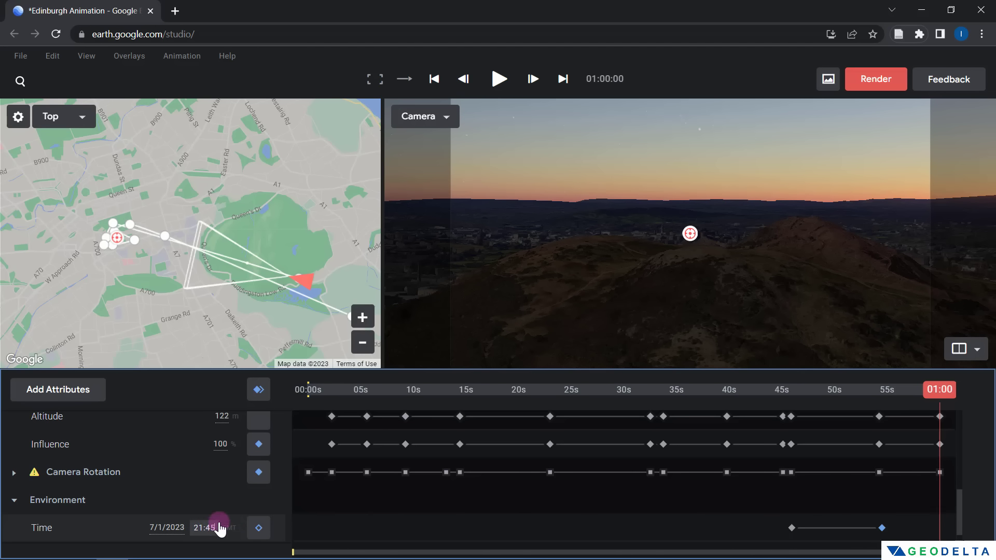
pyautogui.moveTo(877, 389); pyautogui.dragTo(870, 389)
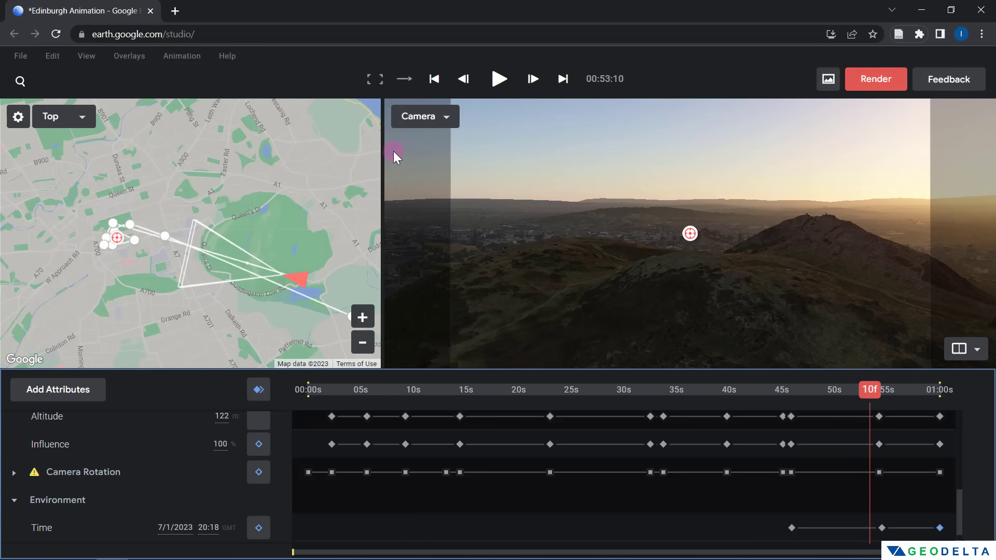
pyautogui.click(498, 85)
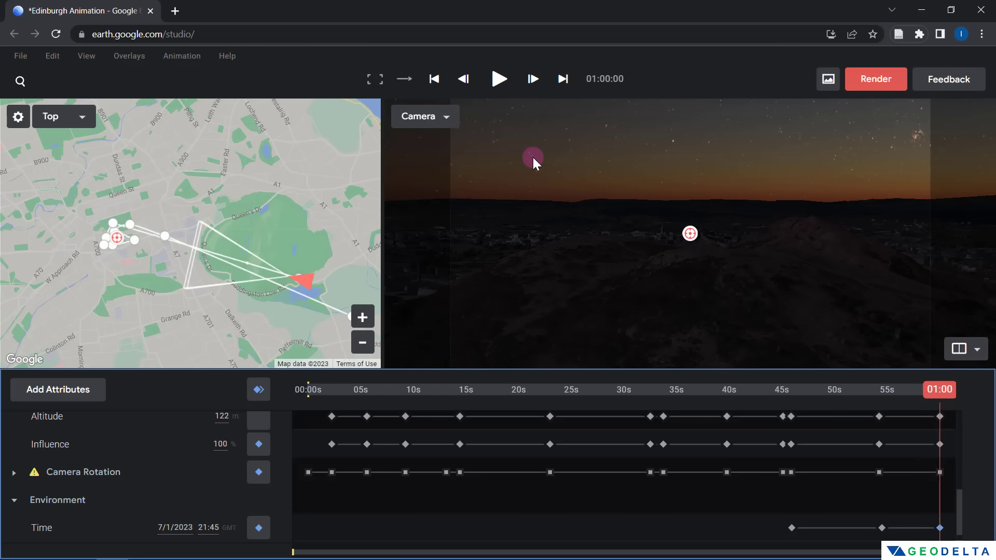
# Enlarge the timeline area and open the render settings for Edinburgh Animation with Video (.mp4) as the output
pyautogui.moveTo(441, 368); pyautogui.dragTo(432, 298)
pyautogui.scroll(3, 447, 369)
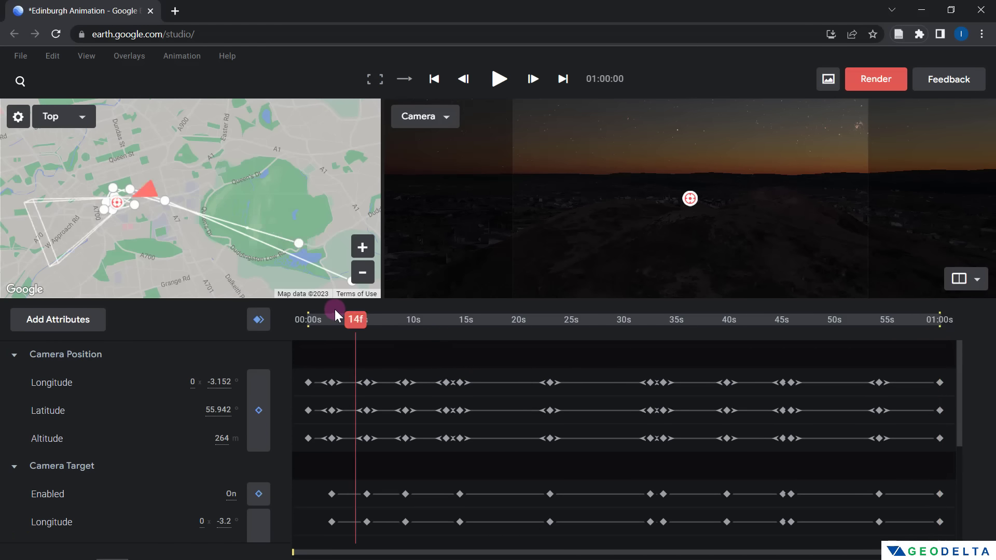
pyautogui.click(875, 81)
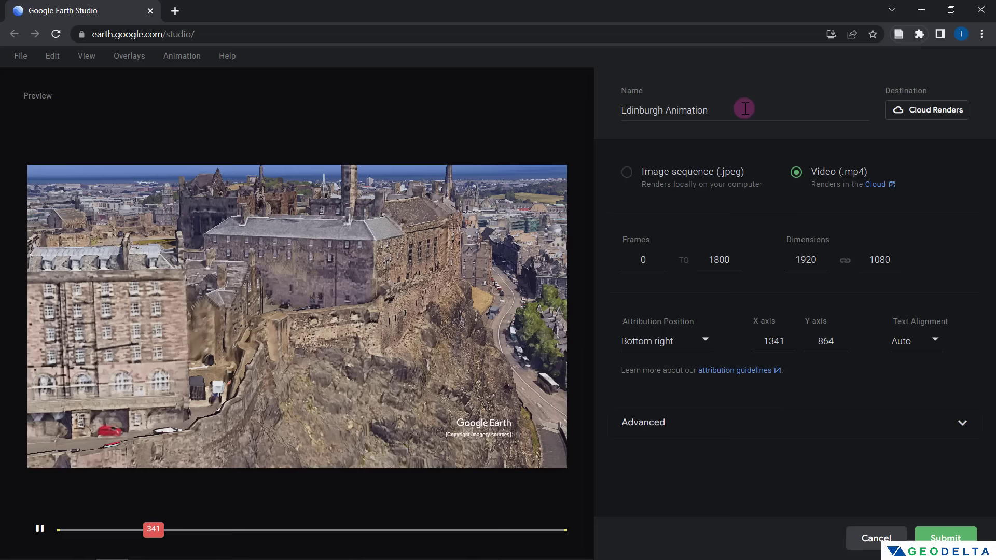
pyautogui.tripleClick(716, 110)
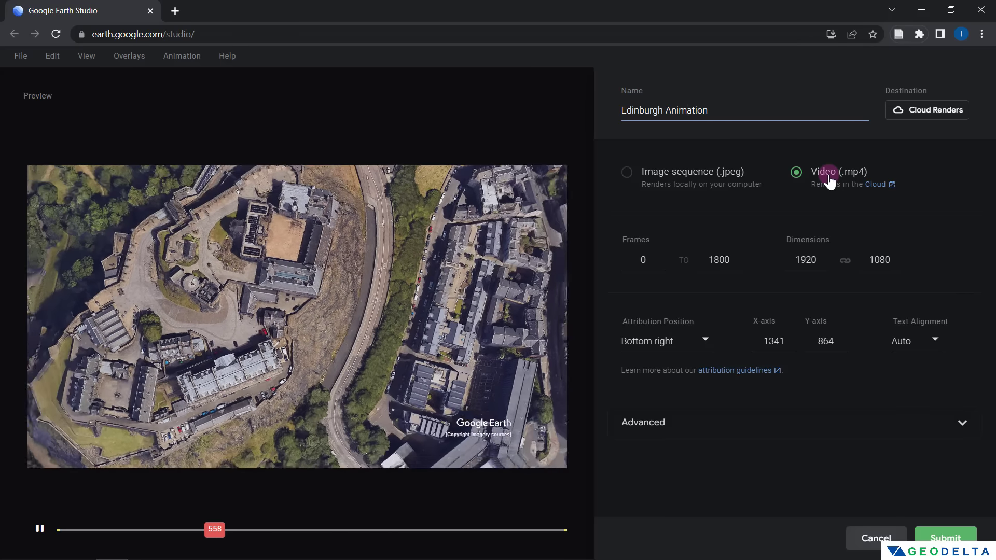
pyautogui.click(823, 178)
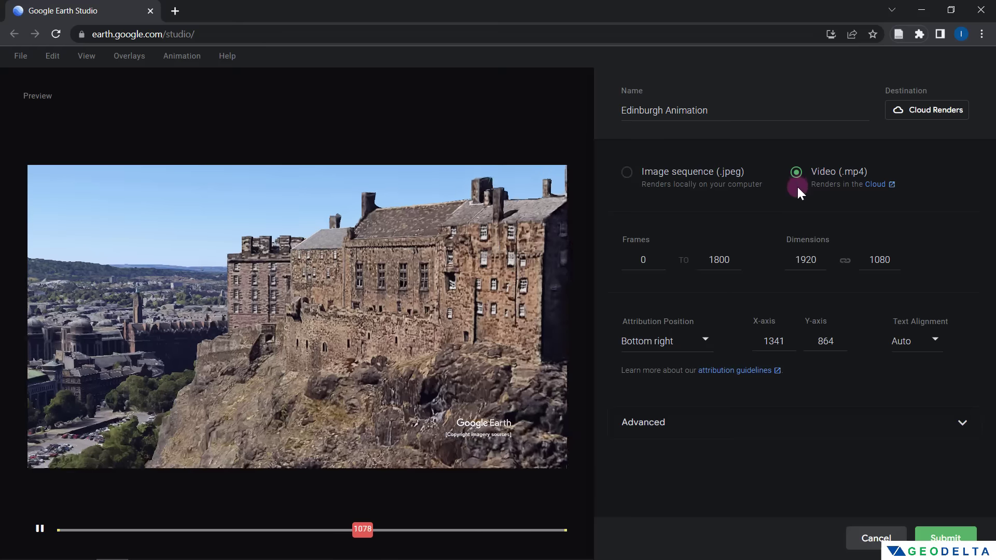
pyautogui.click(628, 173)
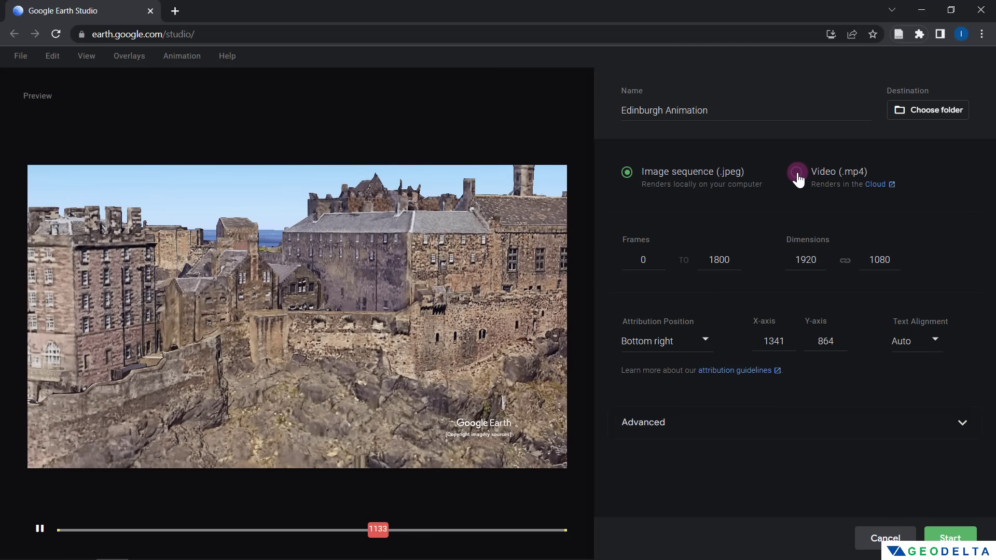
pyautogui.click(797, 175)
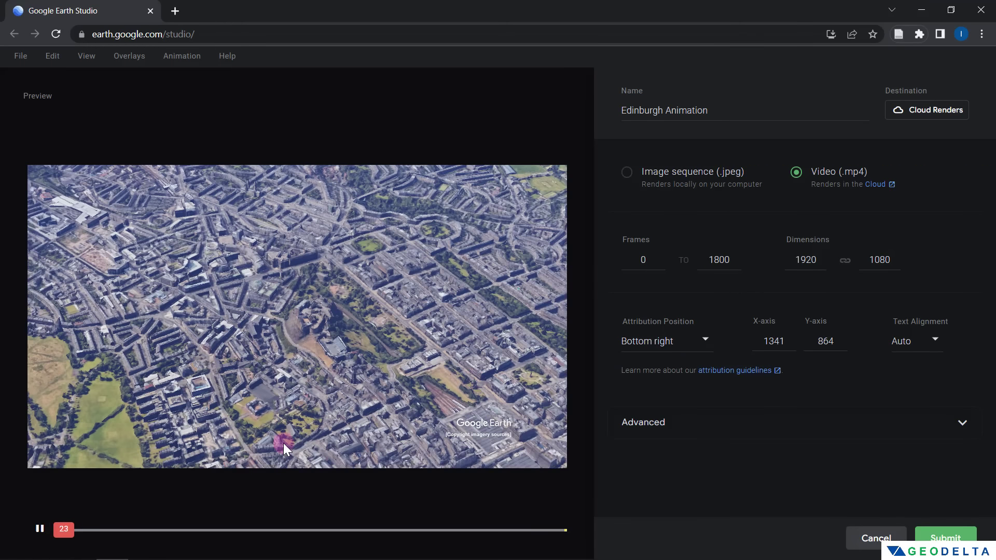
# Pause the preview and try the attribution at Top left, at a custom position of about X 371, Y 740, and at Bottom right
pyautogui.click(39, 529)
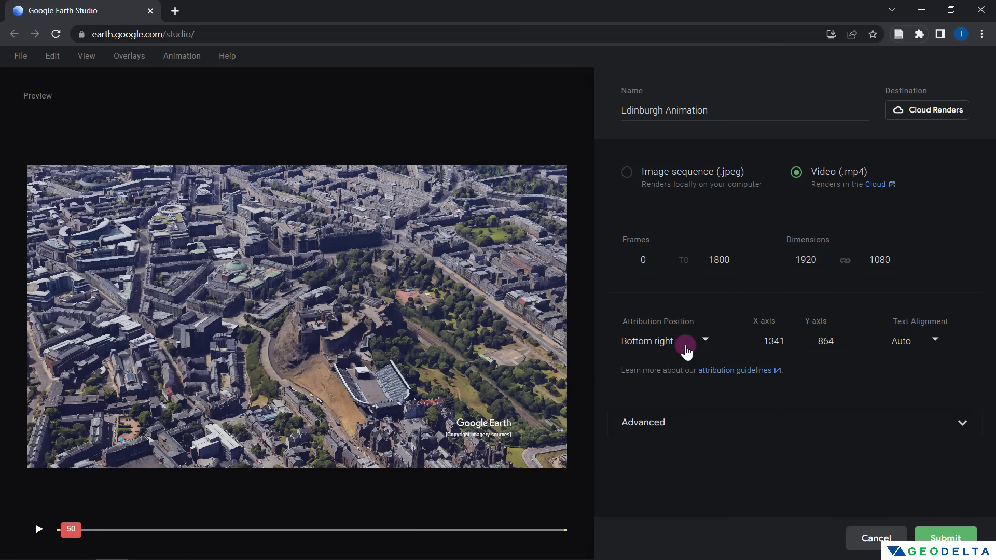
pyautogui.click(685, 344)
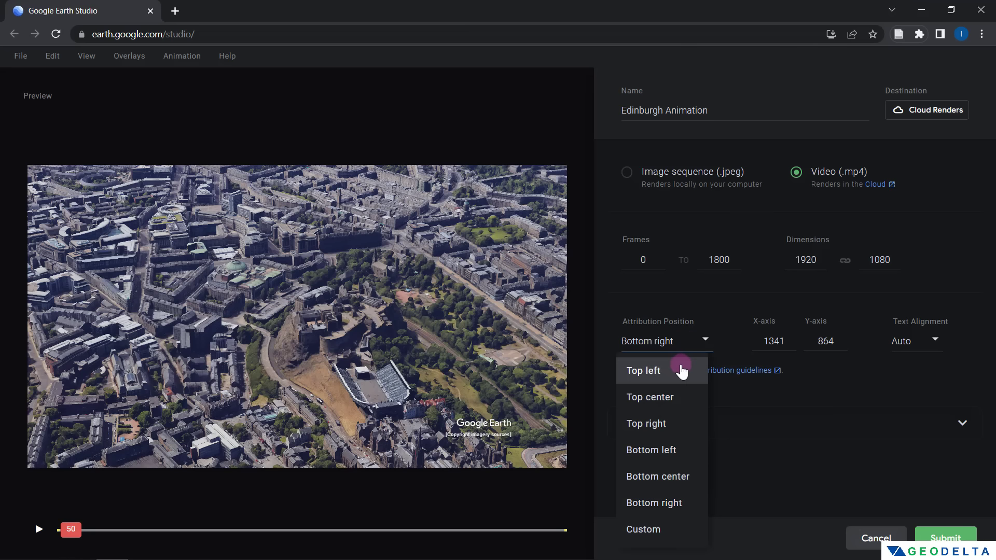
pyautogui.click(679, 372)
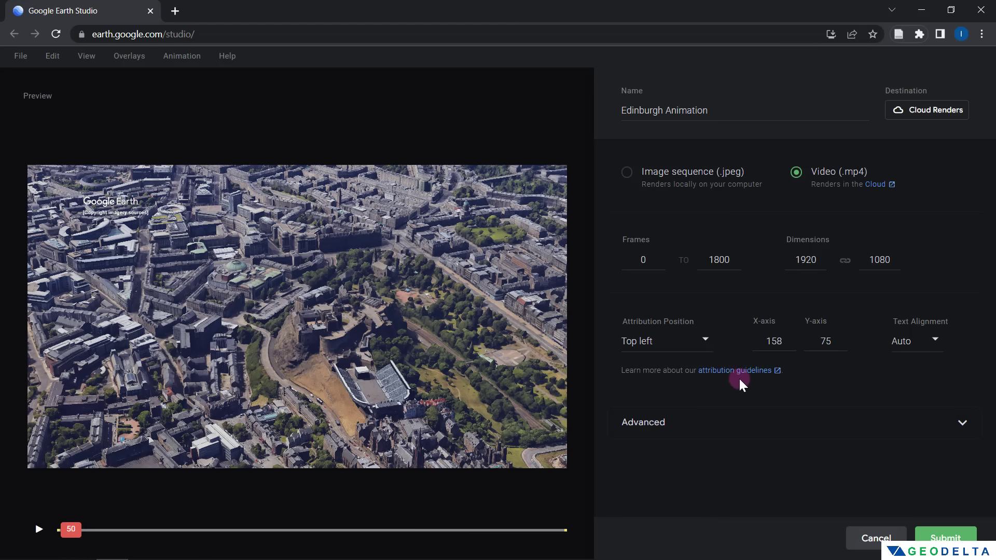
pyautogui.click(674, 342)
pyautogui.click(663, 527)
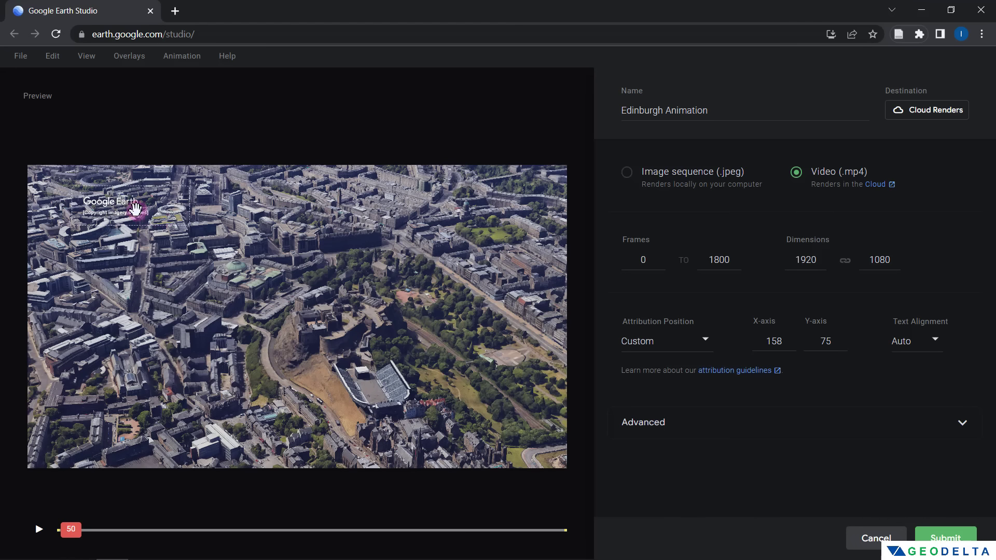
pyautogui.moveTo(135, 207); pyautogui.dragTo(195, 394)
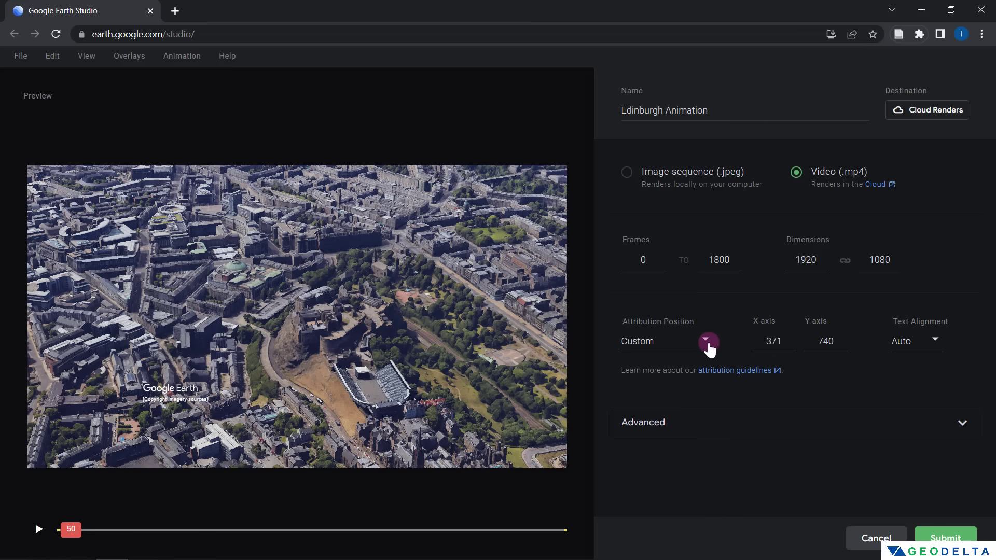
pyautogui.click(706, 342)
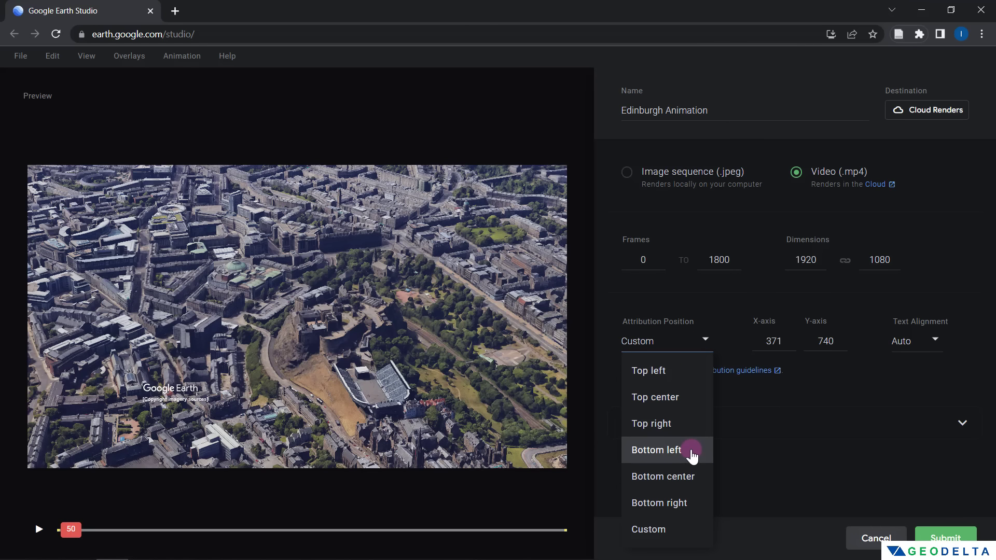
pyautogui.click(687, 506)
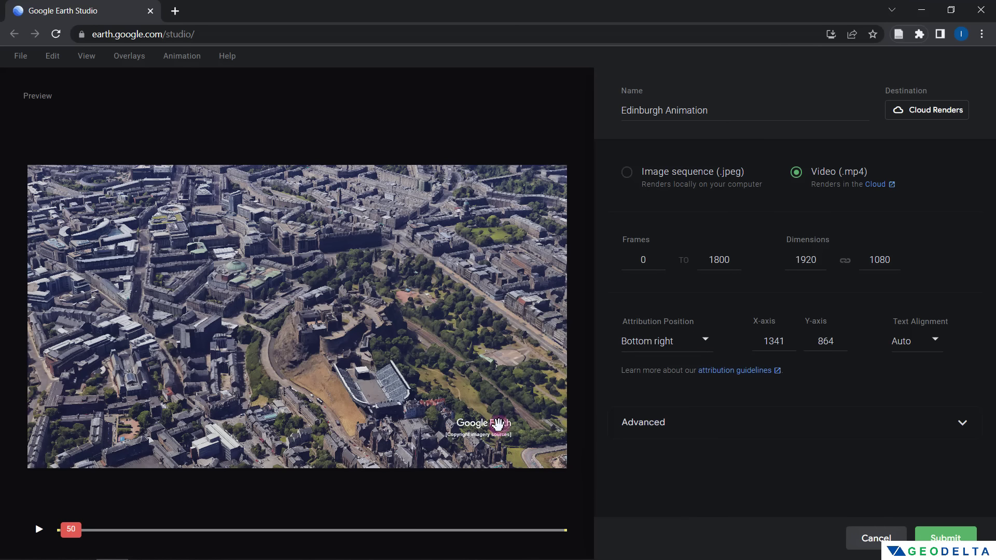
# Move the attribution to a custom position of about X 1449, Y 909, check the advanced options and submit the render
pyautogui.moveTo(498, 424); pyautogui.dragTo(538, 445)
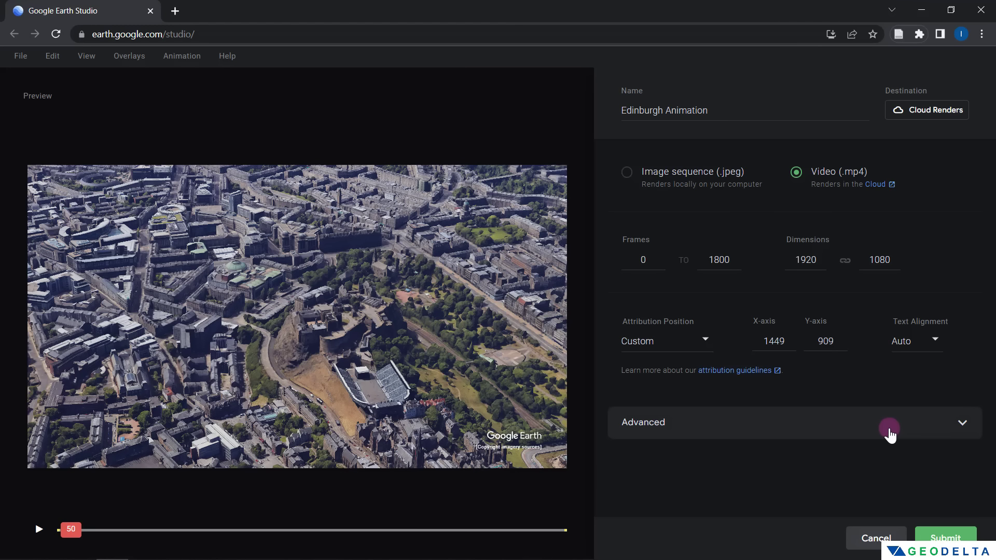
pyautogui.click(954, 431)
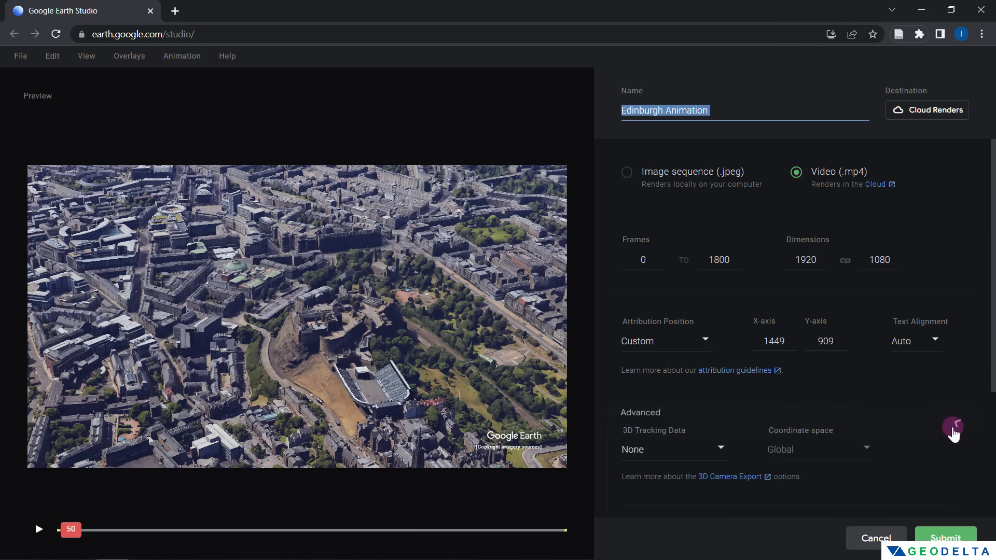
pyautogui.click(962, 423)
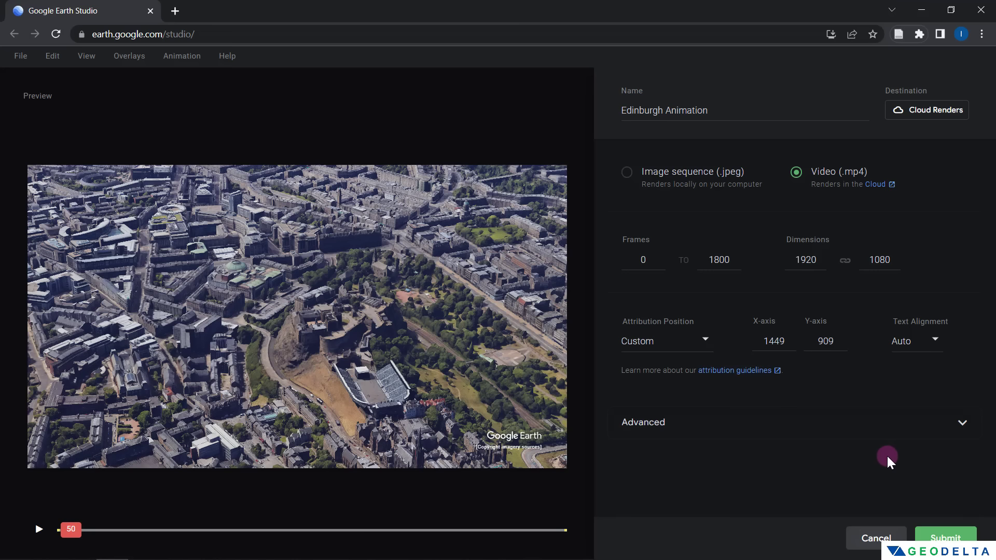
pyautogui.click(954, 431)
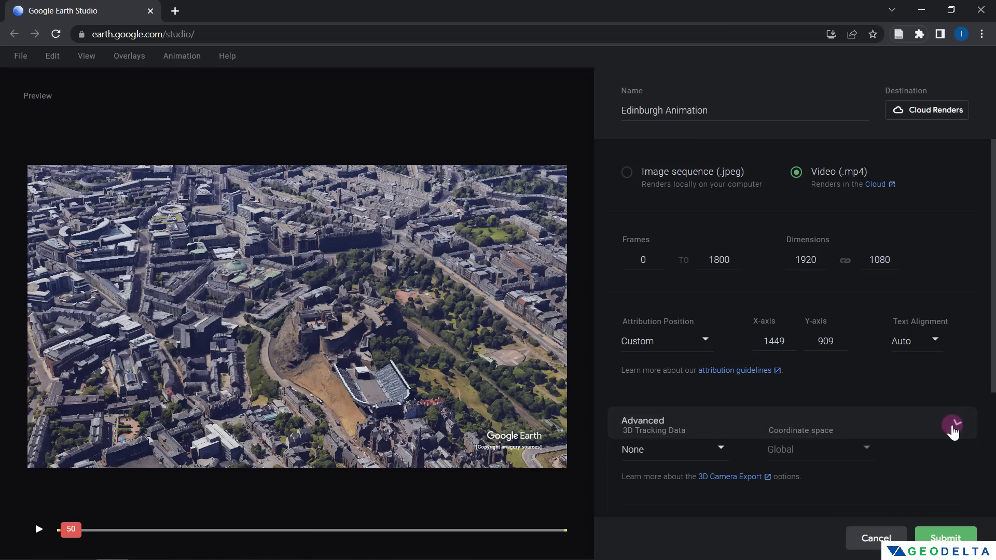
pyautogui.click(961, 420)
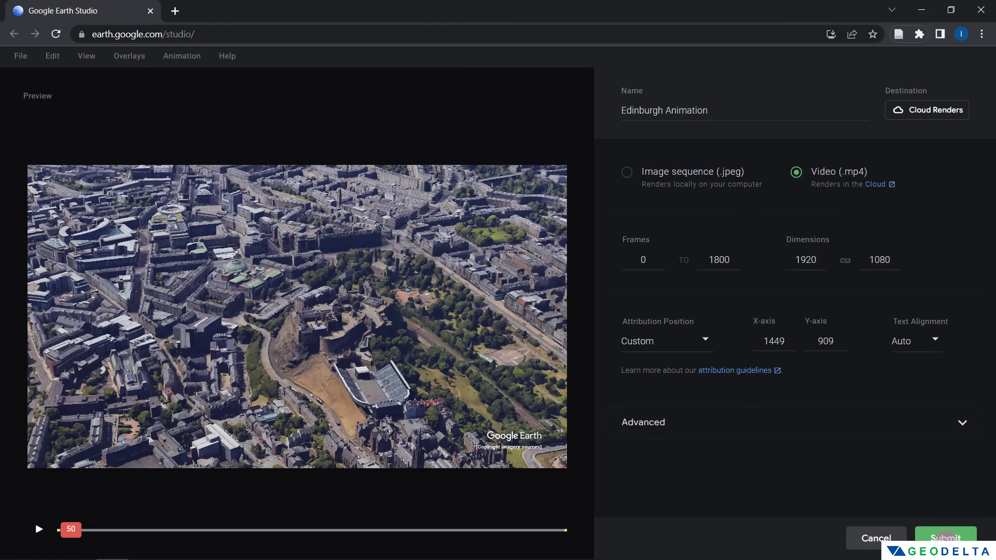
pyautogui.click(945, 536)
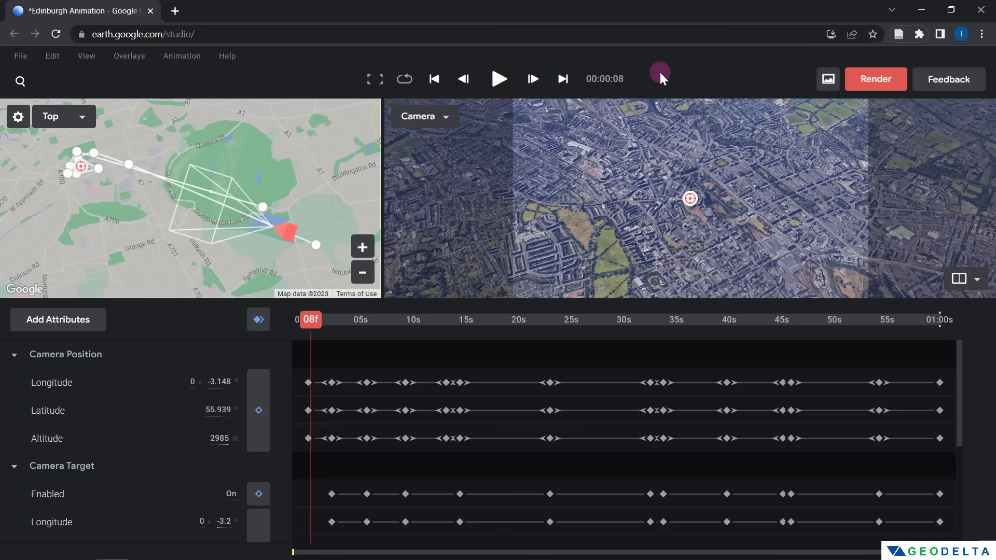
# Open the list of cloud renders and download the delivered Edinburgh Animation video
pyautogui.click(182, 56)
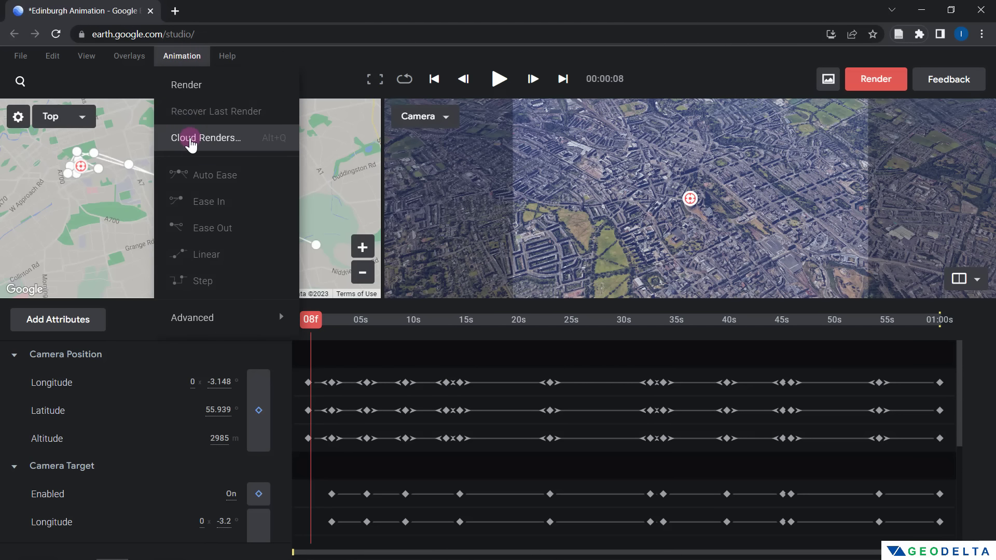
pyautogui.click(190, 138)
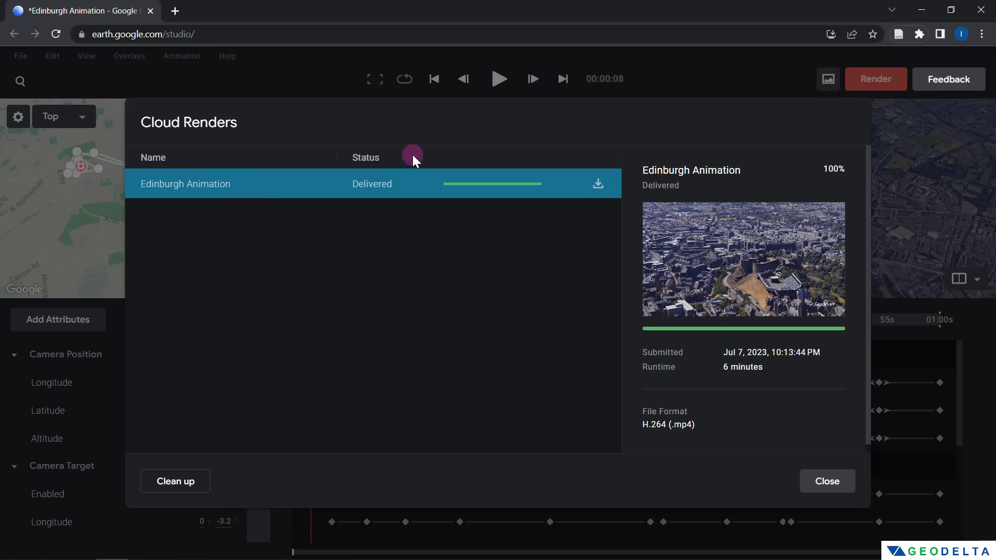
pyautogui.click(600, 185)
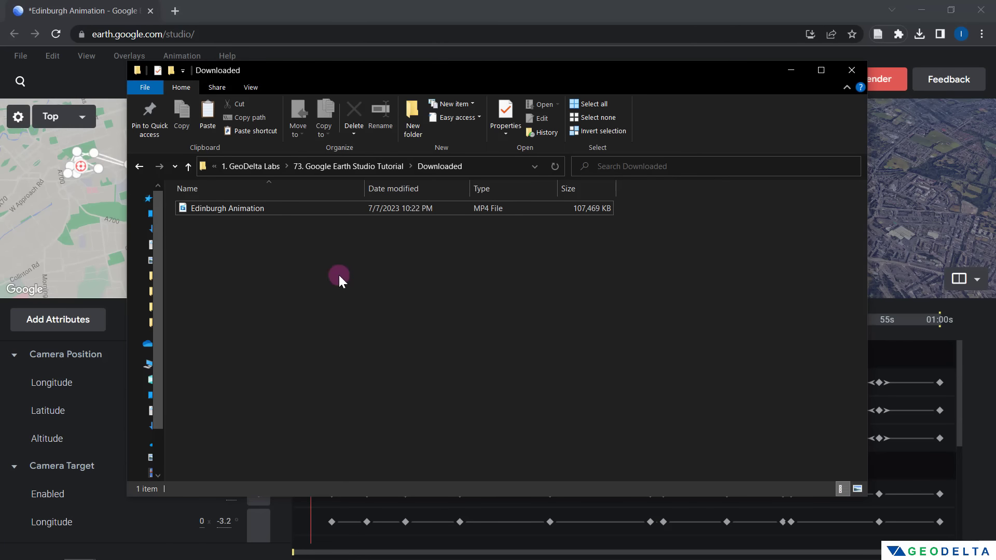
# Open the downloaded Edinburgh Animation MP4 file from the Downloaded folder in VLC media player
pyautogui.click(244, 210)
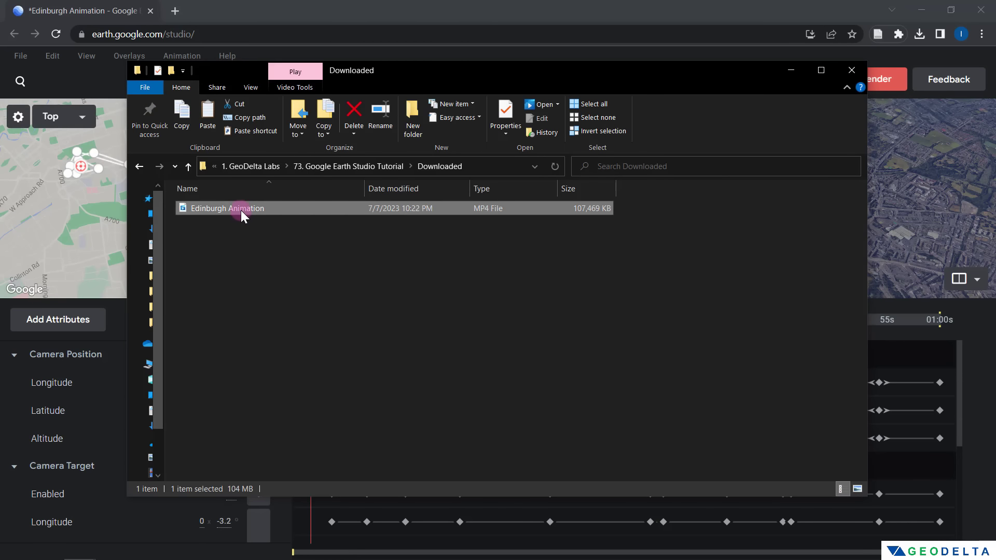
pyautogui.rightClick(241, 207)
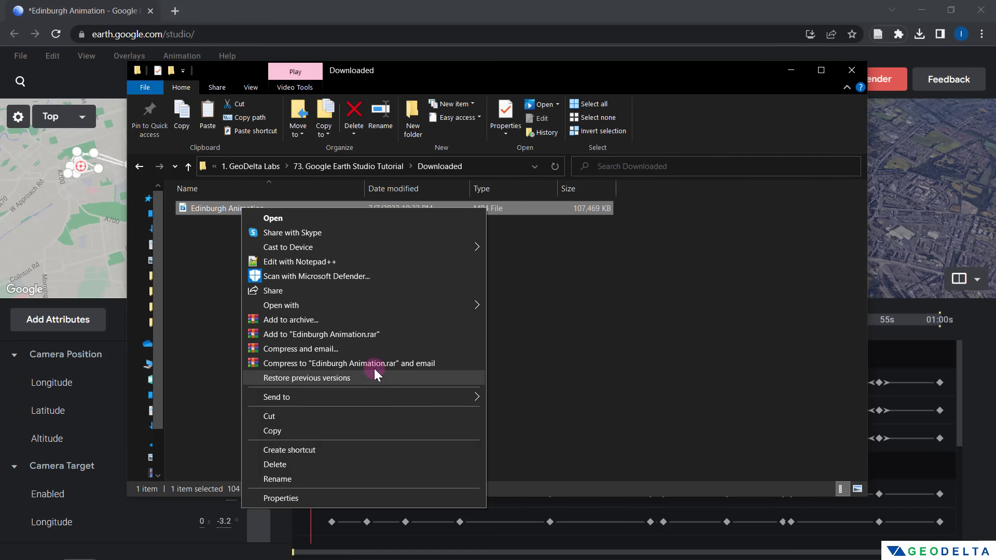
pyautogui.moveTo(381, 307)
pyautogui.click(536, 362)
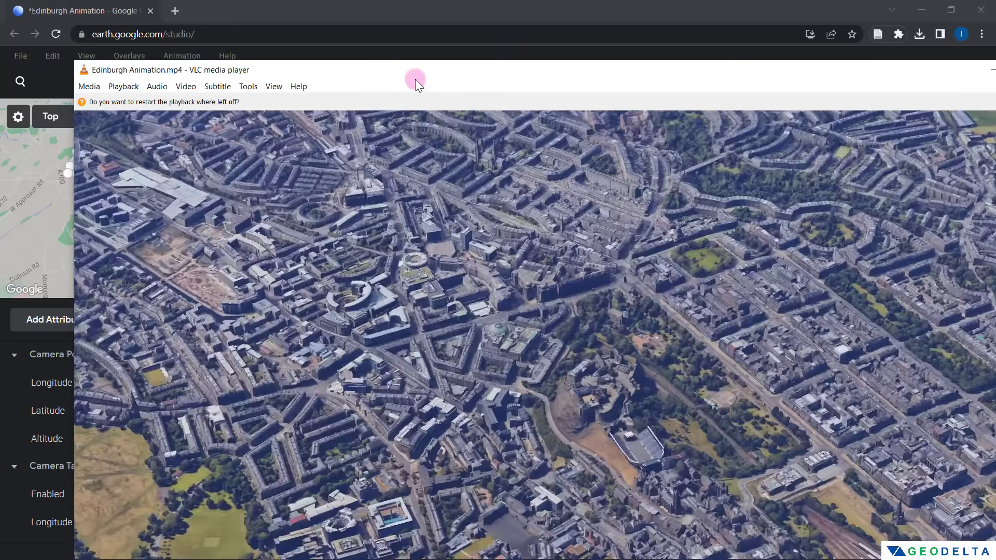
# Maximize the player, watch the rendered video in full screen briefly and skip ahead to about 00:14
pyautogui.moveTo(415, 78); pyautogui.dragTo(398, 16)
pyautogui.doubleClick(468, 237)
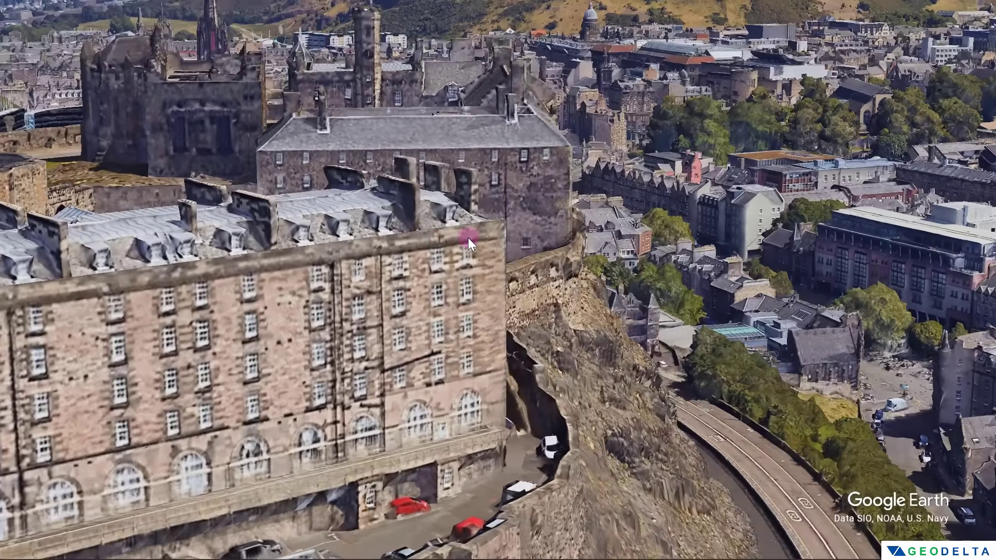
pyautogui.doubleClick(468, 237)
pyautogui.click(224, 537)
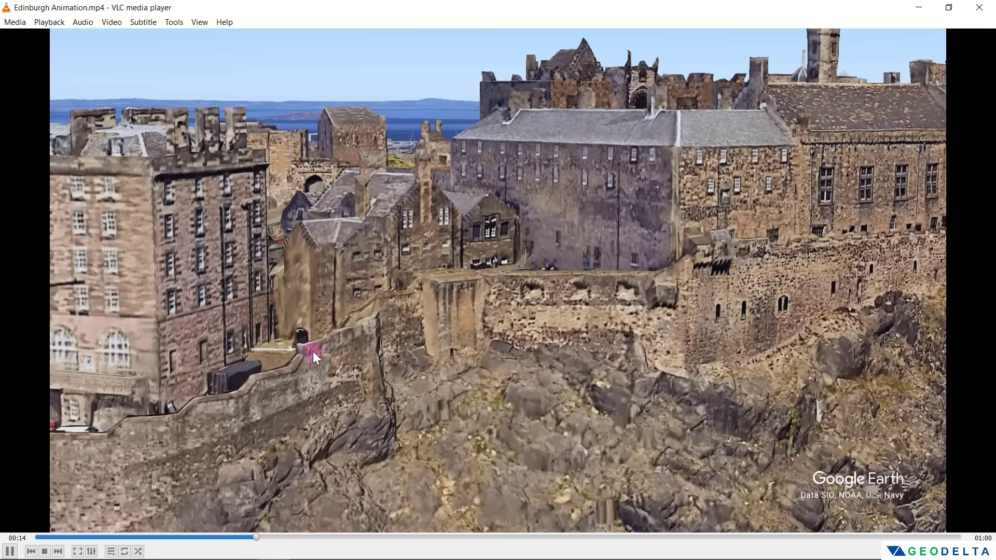